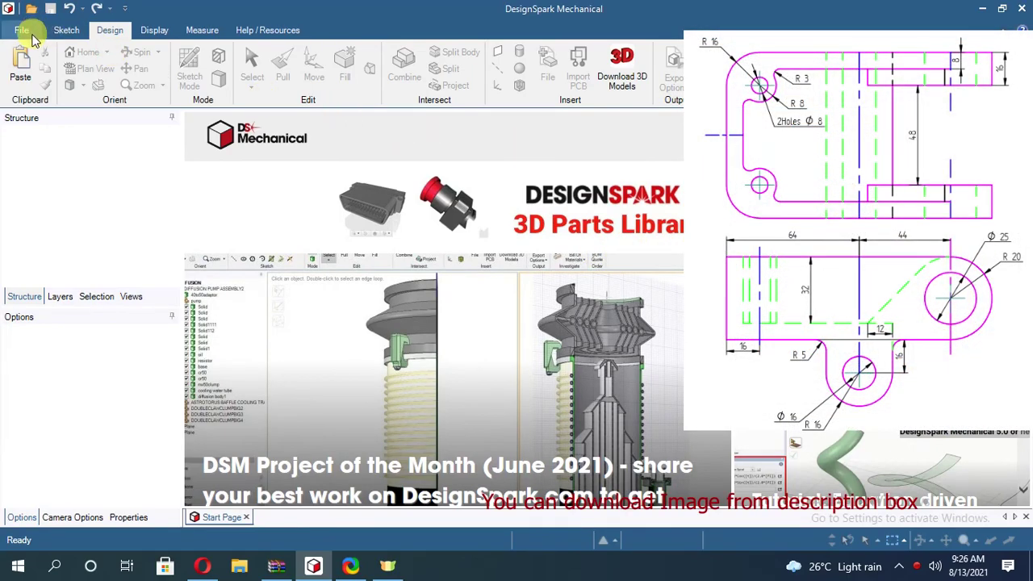
Create a new empty design document.
click(23, 36)
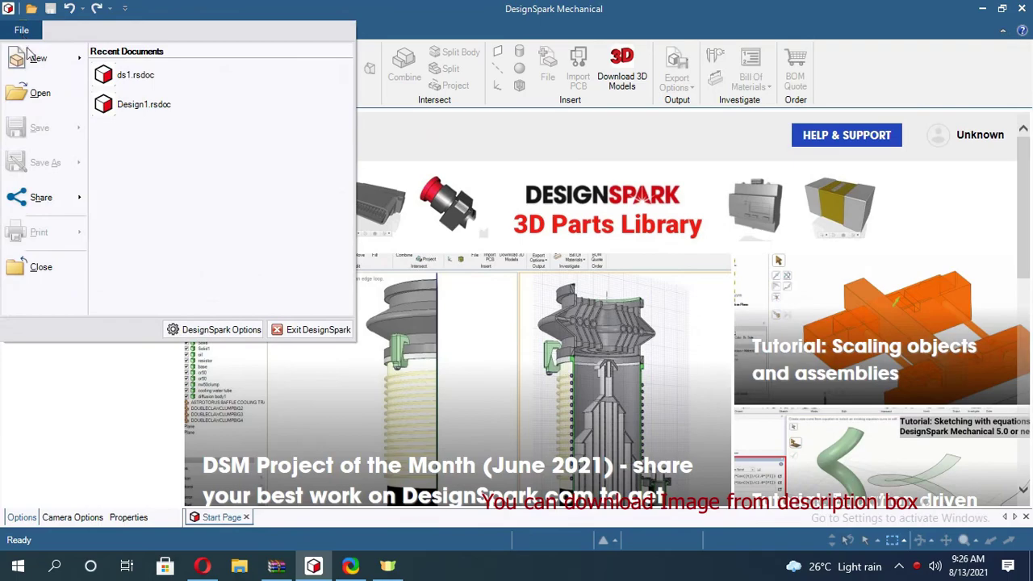
mouse_move(38, 58)
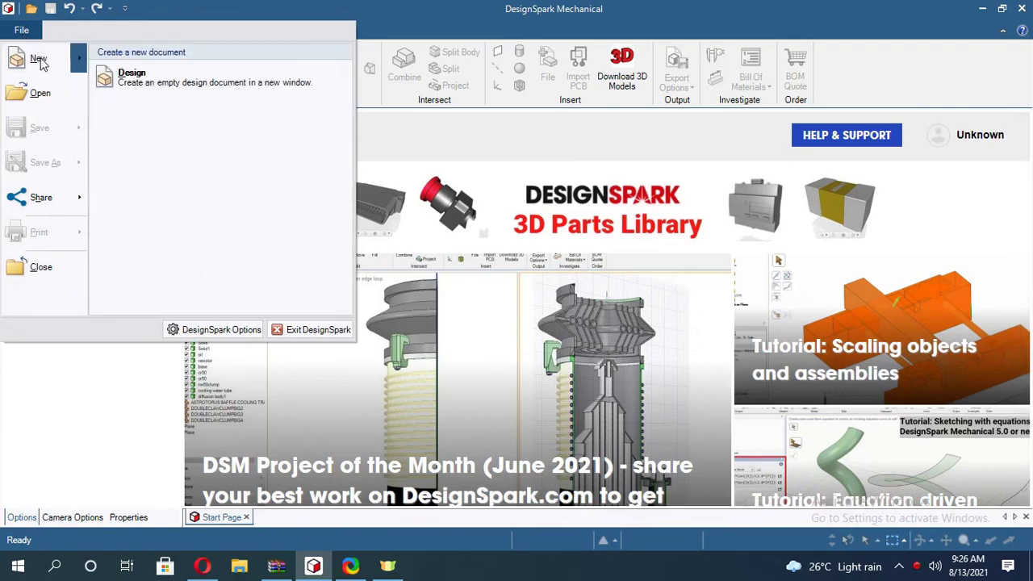
click(150, 87)
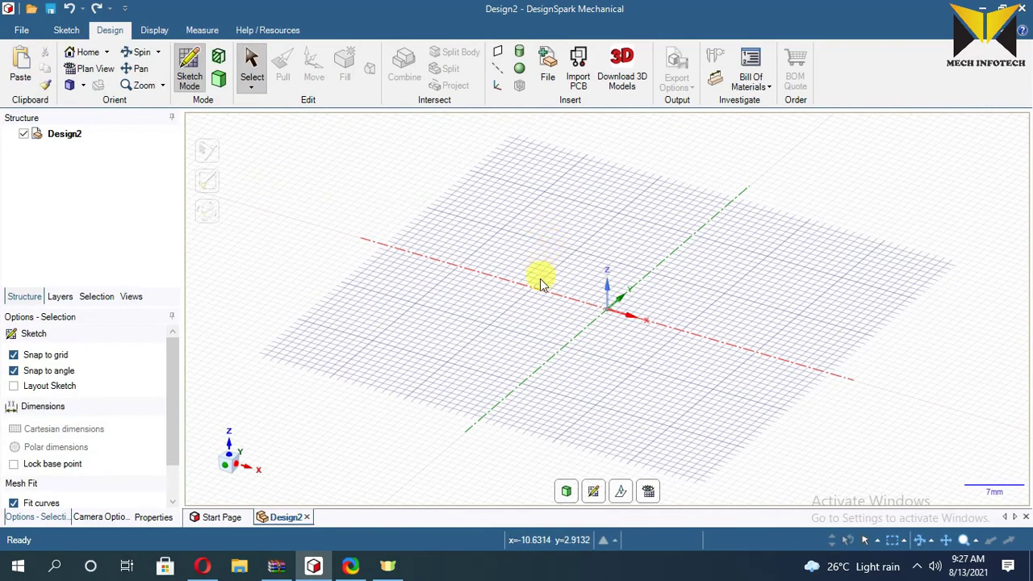
Check the constraint-based sketching setting in the advanced program options and accept the dialog.
click(71, 32)
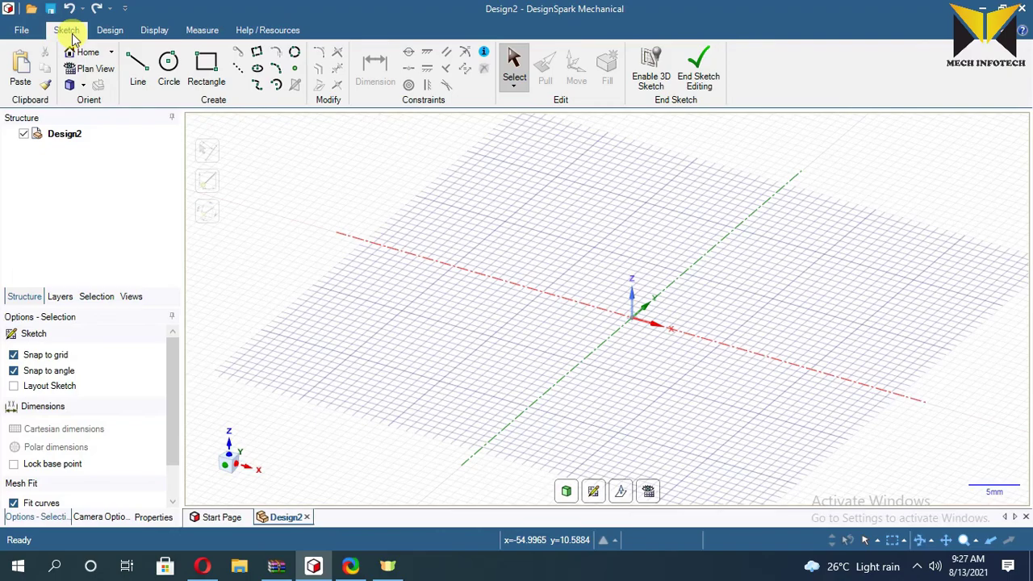
click(22, 32)
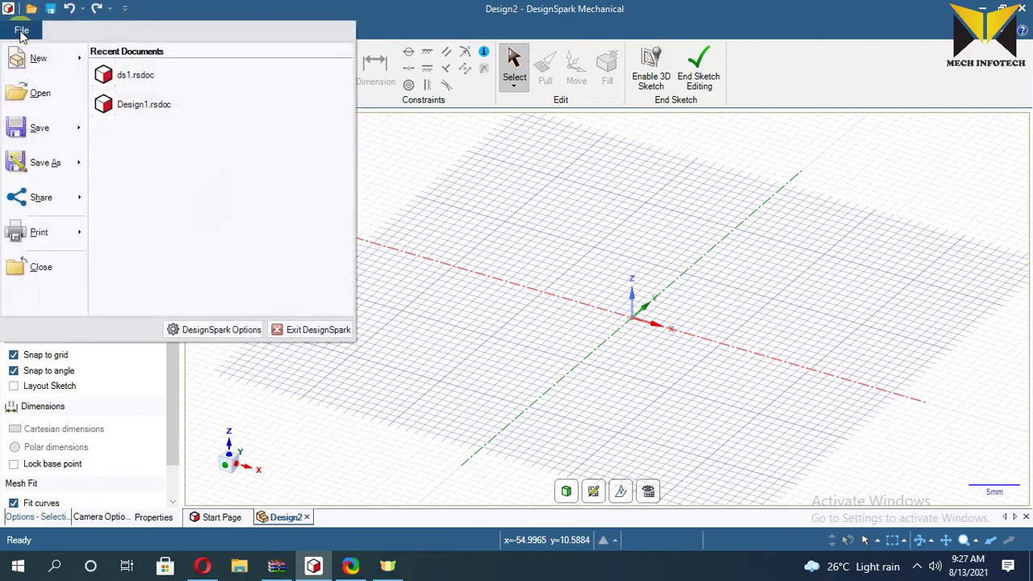
click(214, 329)
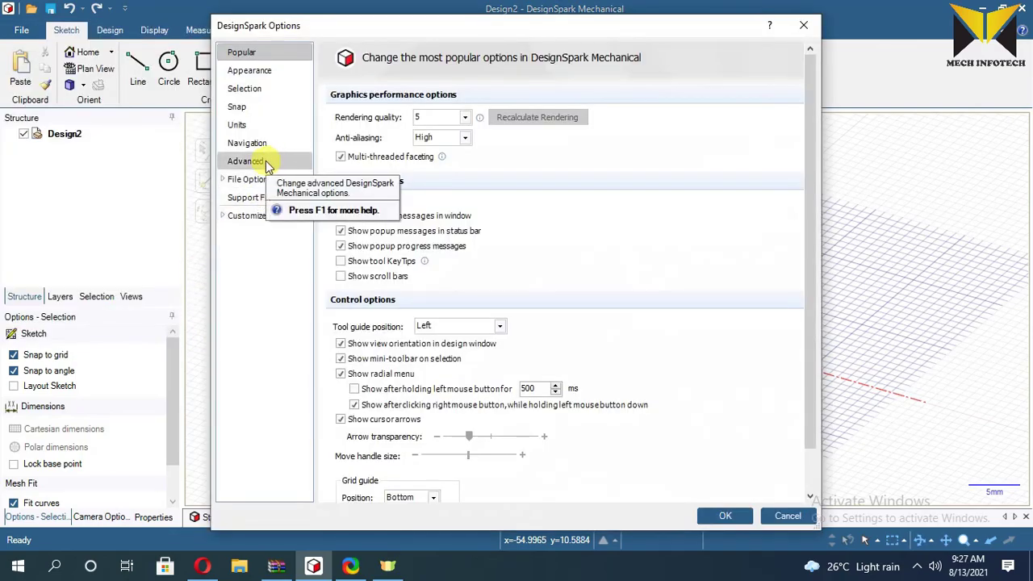
click(266, 161)
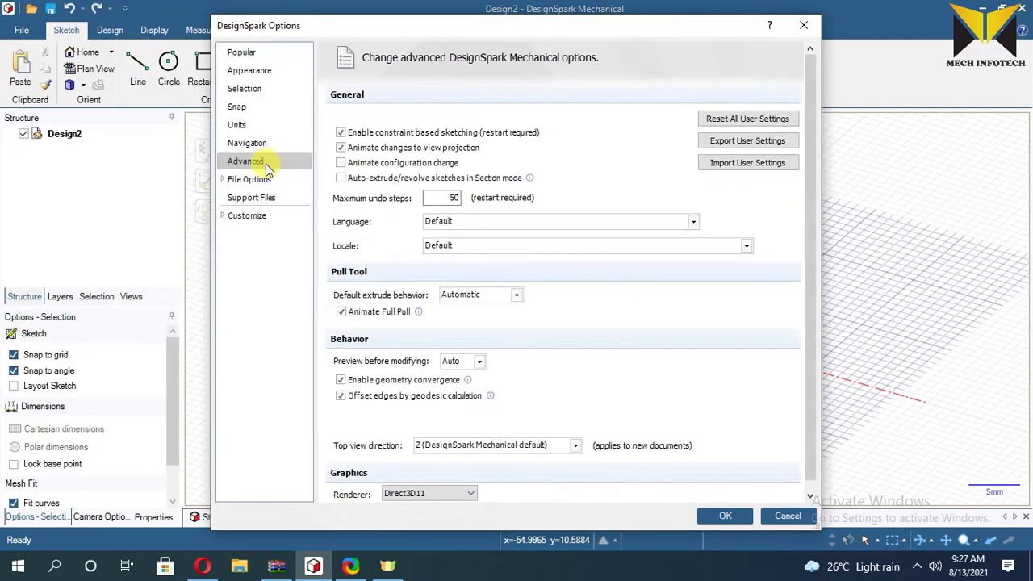
click(726, 516)
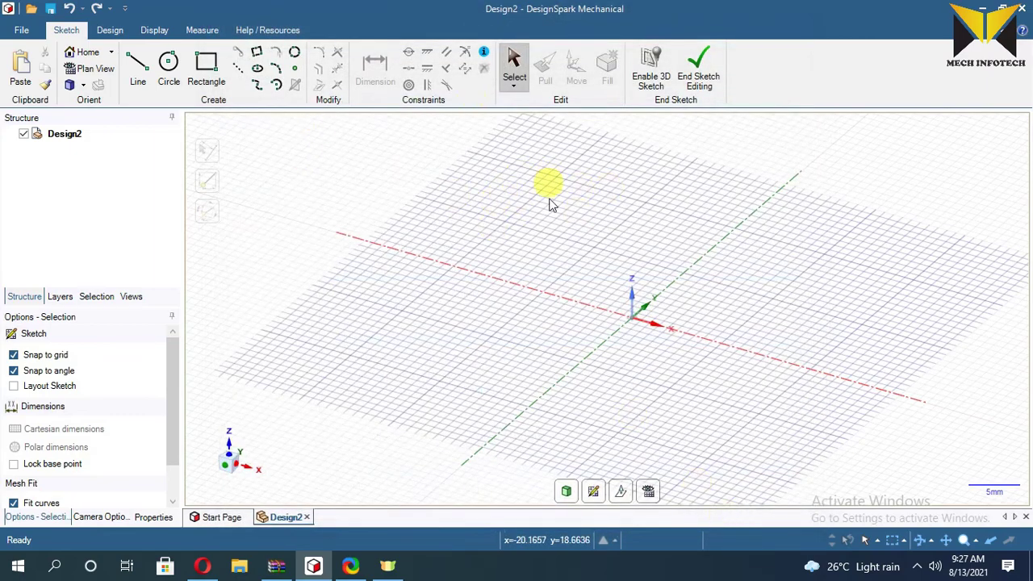
Switch to plan view and sketch a rectangle about 31 mm wide and 20 mm high around the origin.
click(97, 70)
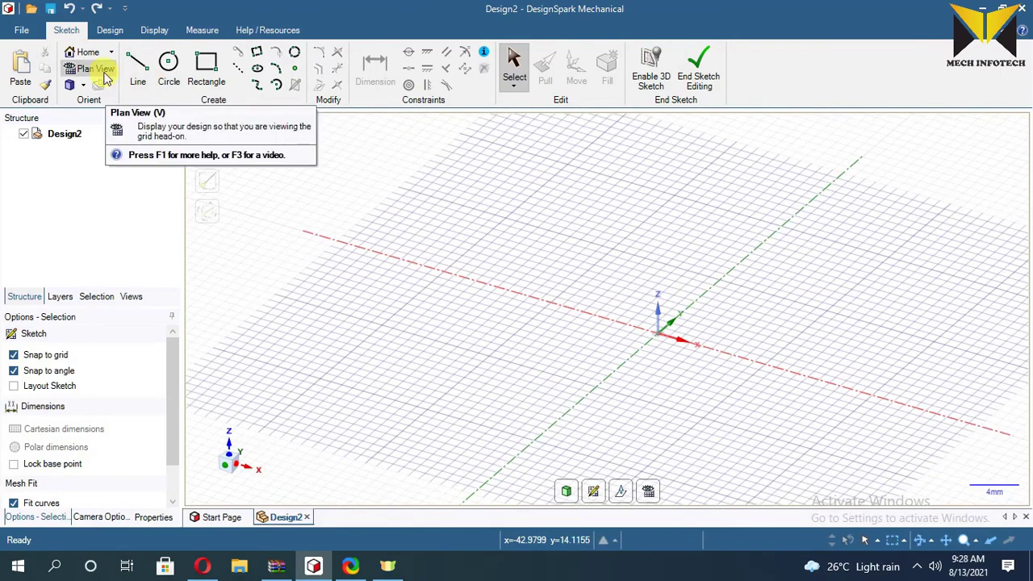
click(204, 69)
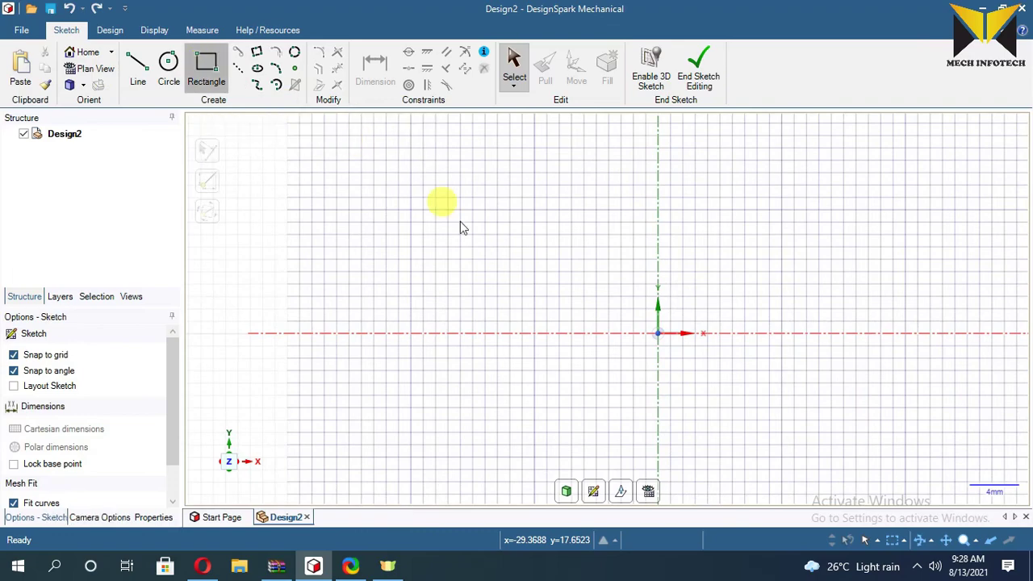
click(436, 210)
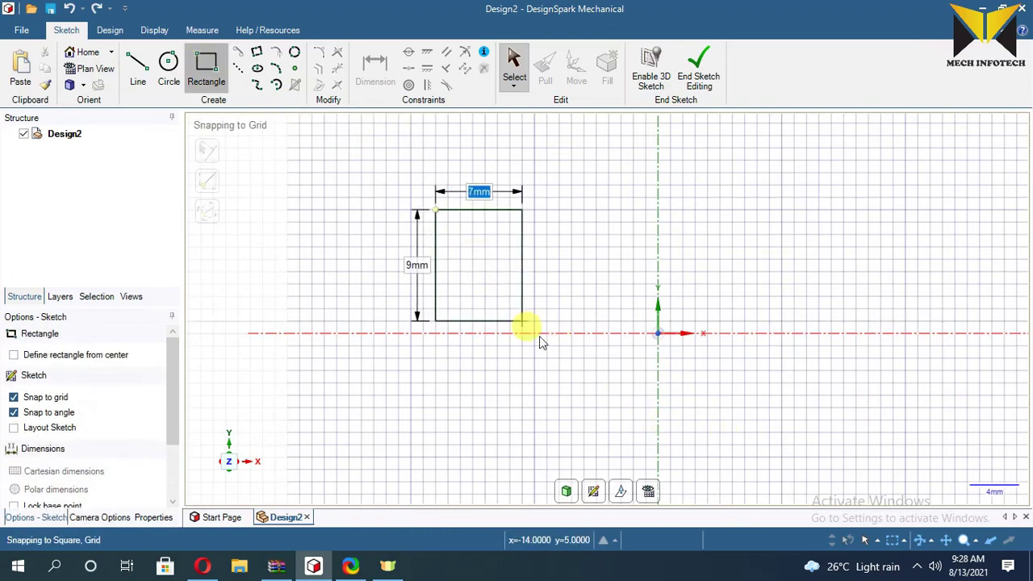
click(819, 457)
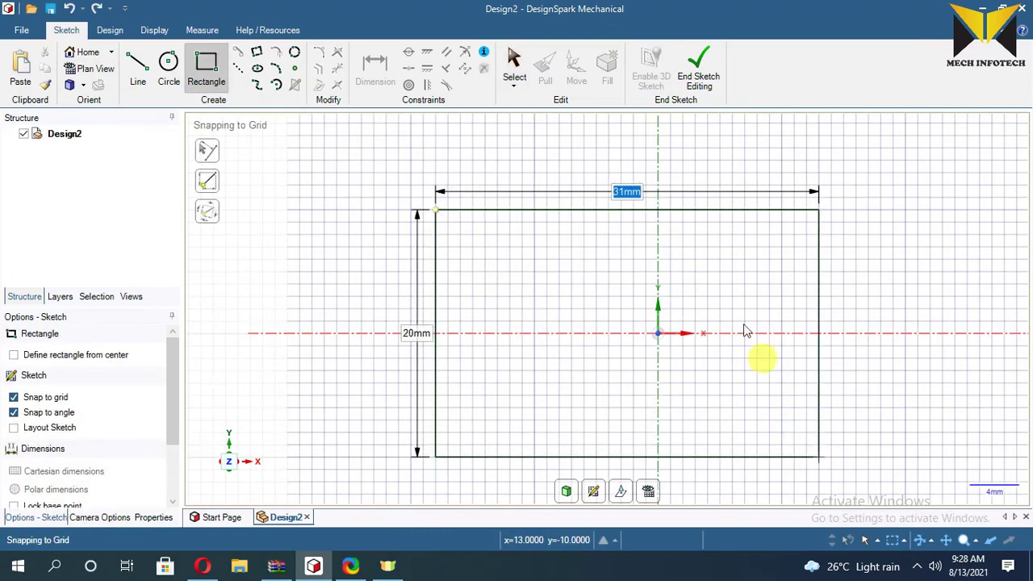
click(514, 65)
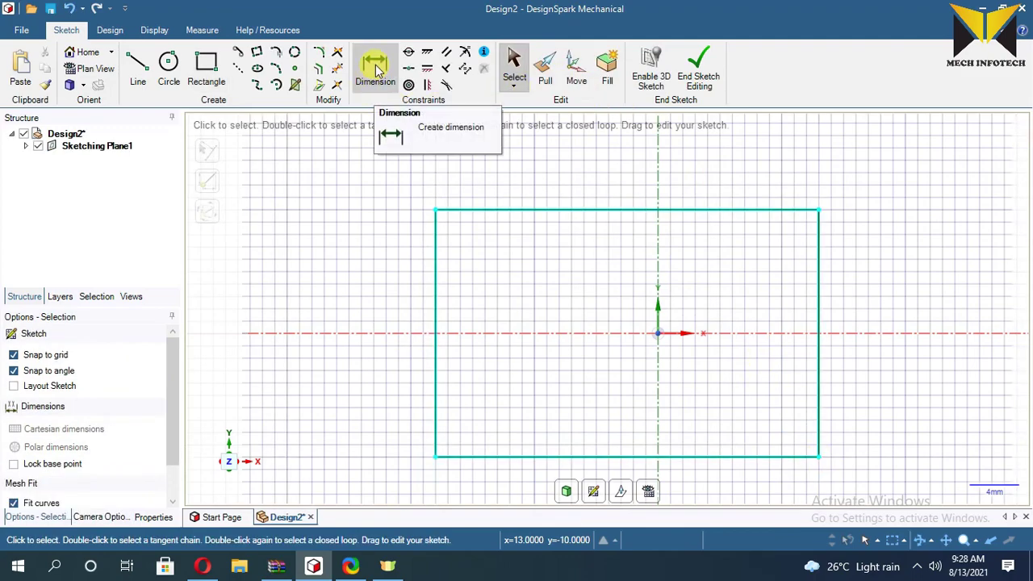
Dimension the rectangle's upper horizontal edge and set its length to 64+44 mm.
click(373, 71)
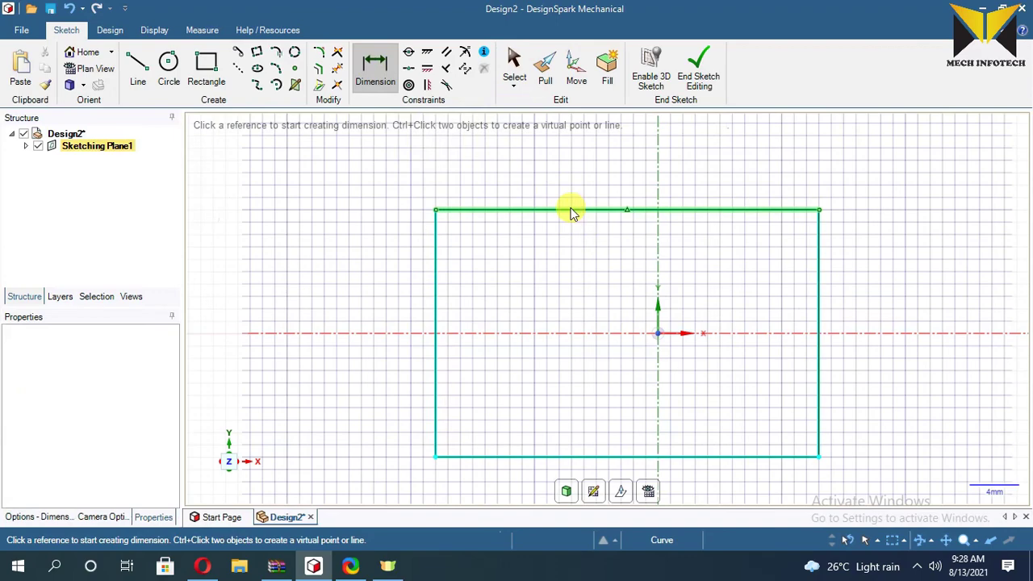
click(571, 212)
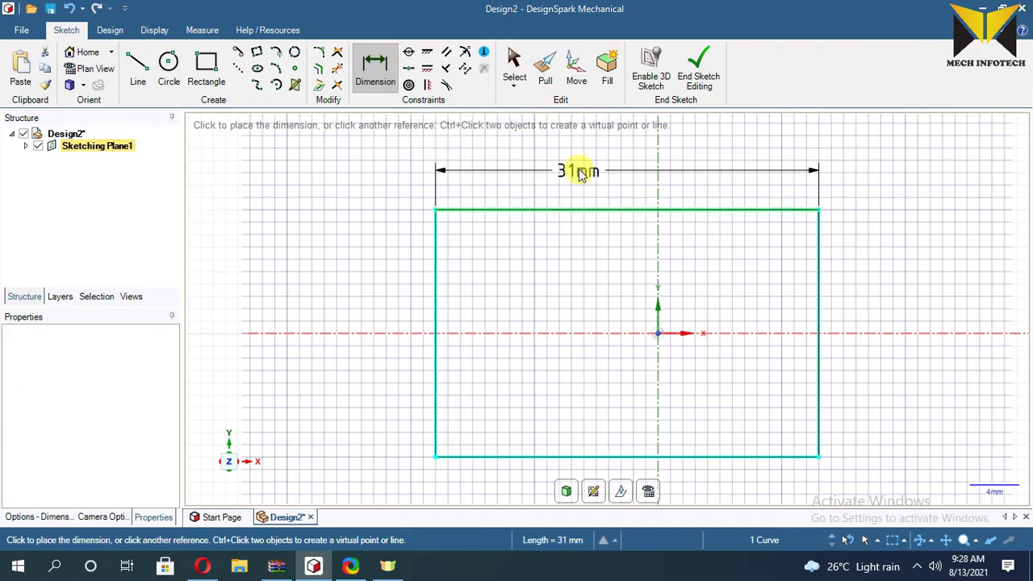
click(579, 174)
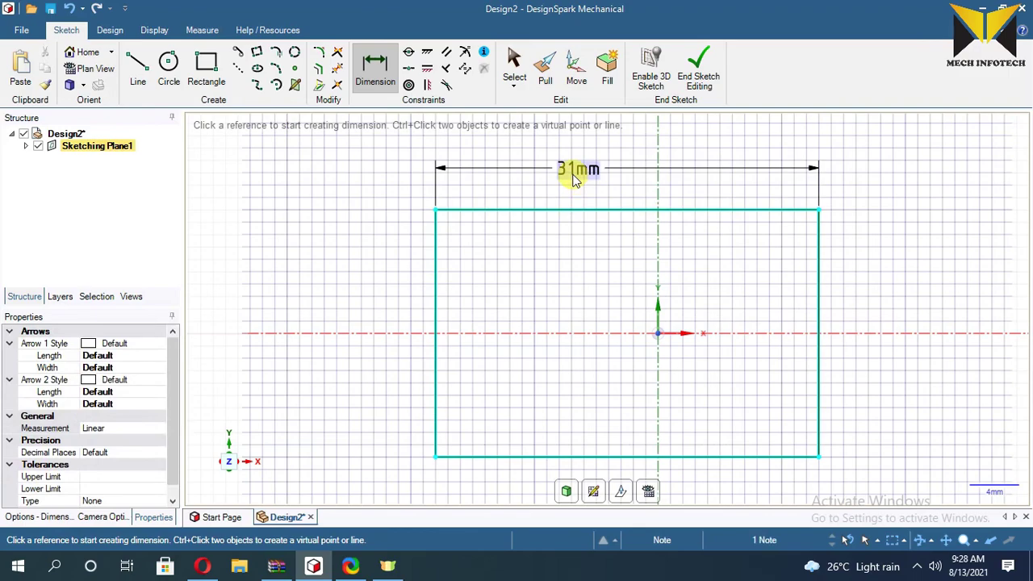
click(573, 179)
text(64)
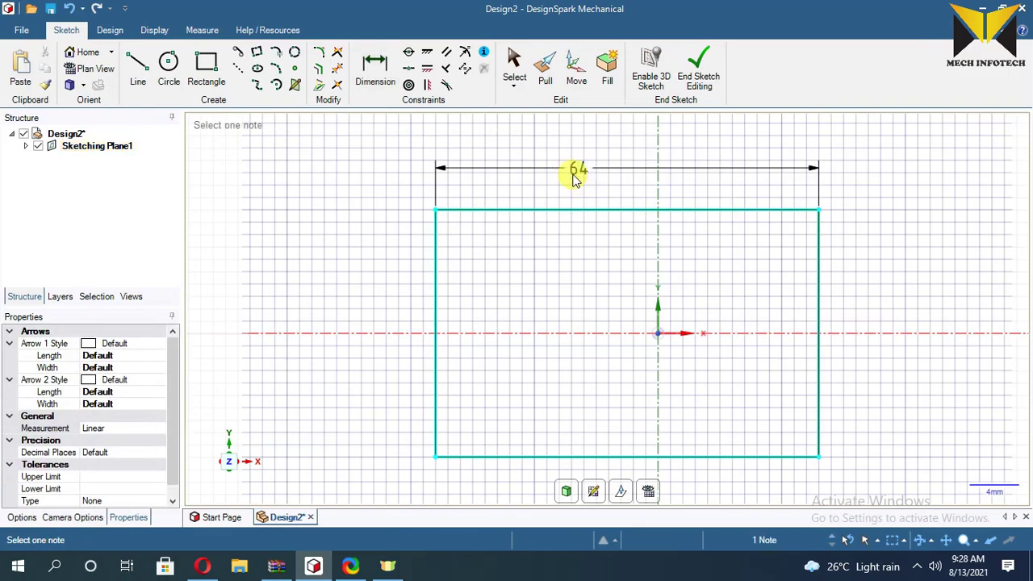
text(+44)
key(Return)
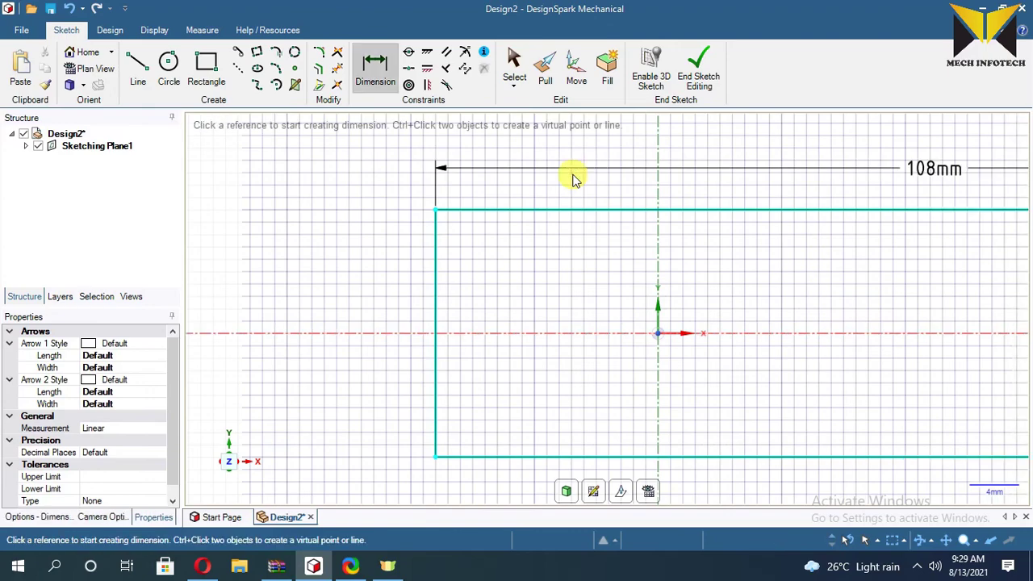
Dimension the rectangle's left vertical edge and set its length to 80 mm.
click(436, 284)
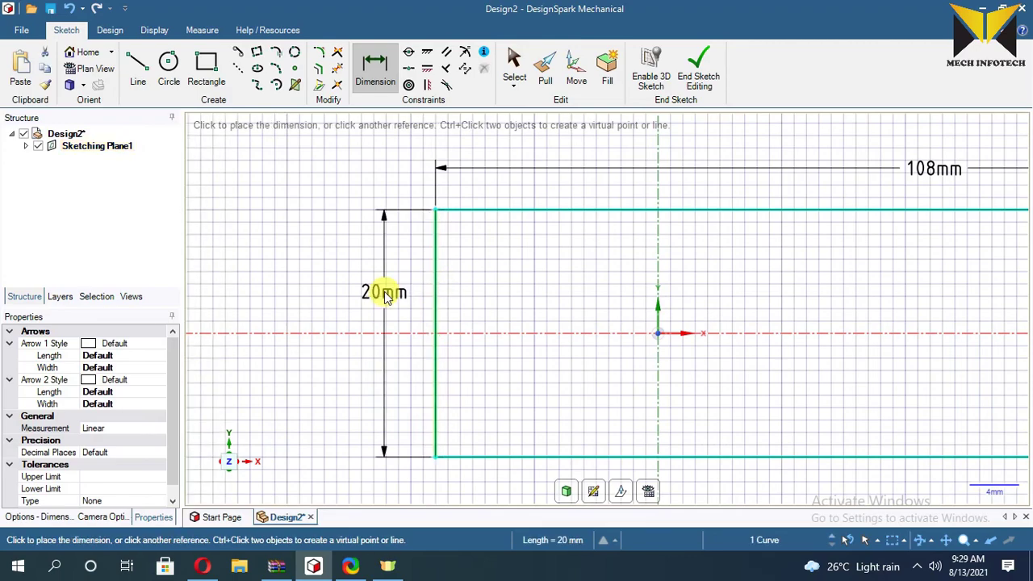
click(377, 299)
click(377, 299)
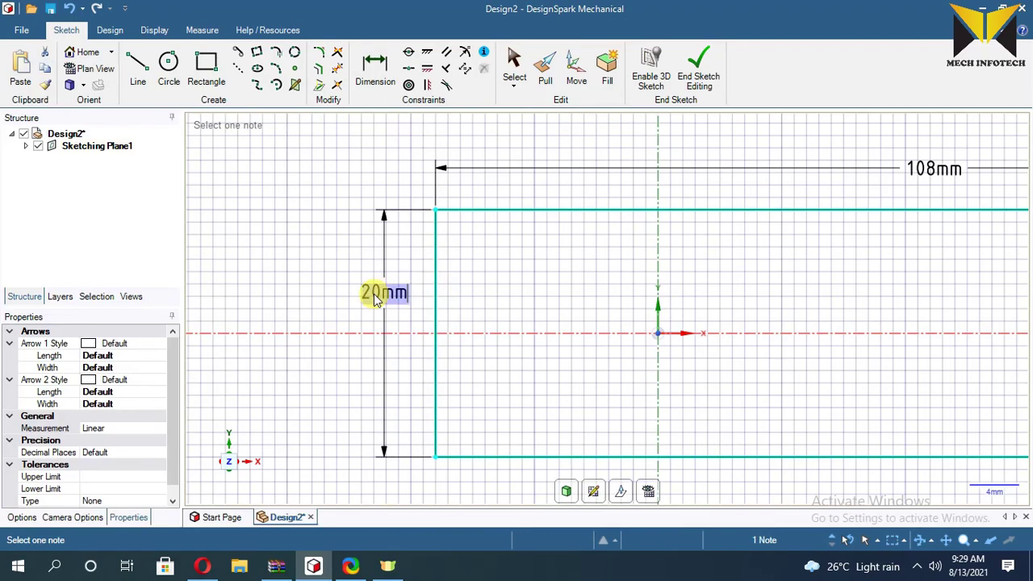
text(80)
key(Return)
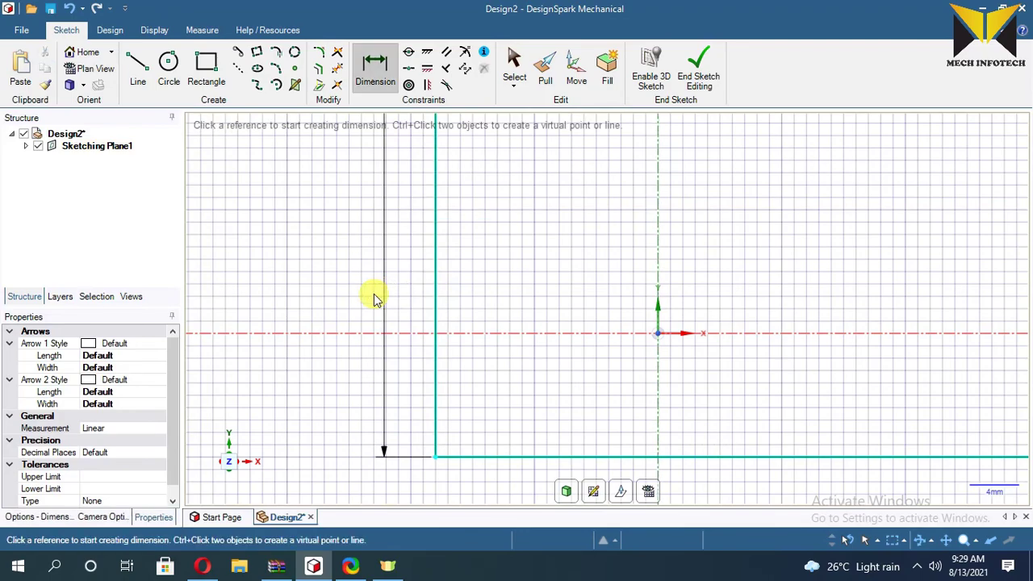
Dimension the horizontal distance from the rectangle's upper-left corner to the vertical axis and set it to 108/2.
scroll(438, 296, up, 2)
scroll(438, 297, down, 5)
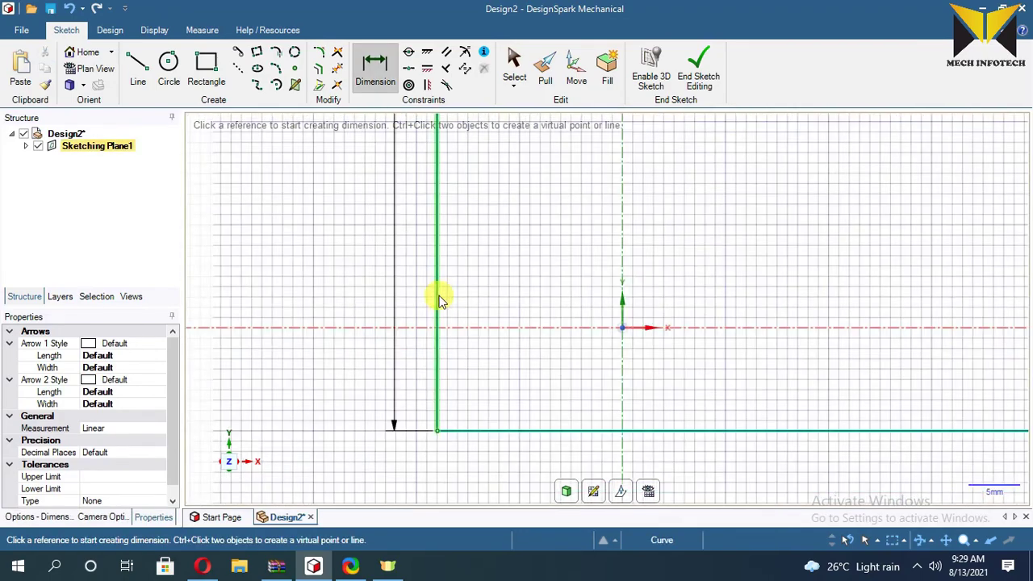
scroll(452, 323, down, 2)
scroll(445, 220, up, 4)
click(439, 212)
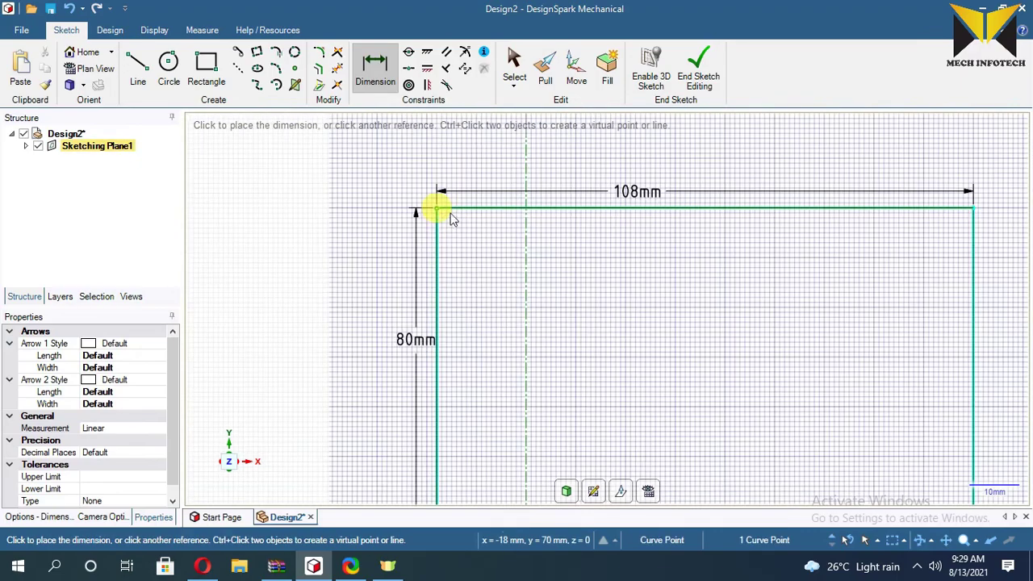
click(526, 242)
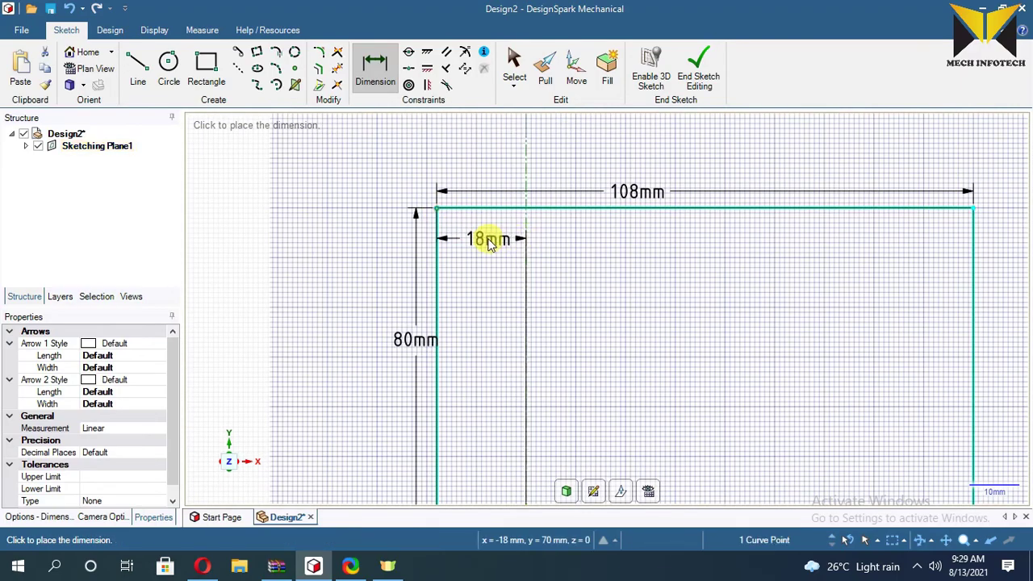
click(490, 245)
click(483, 241)
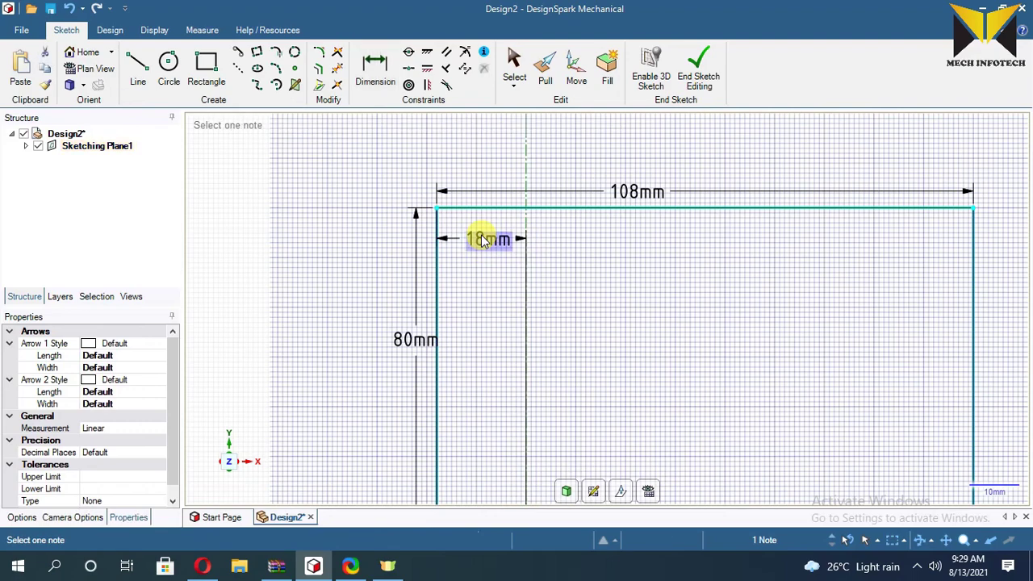
text(40)
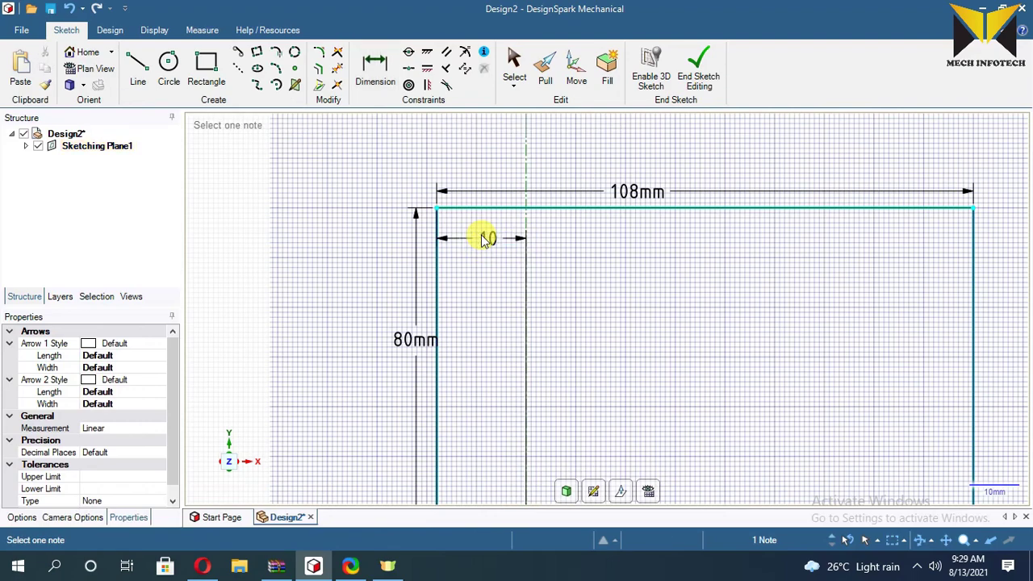
text(2)
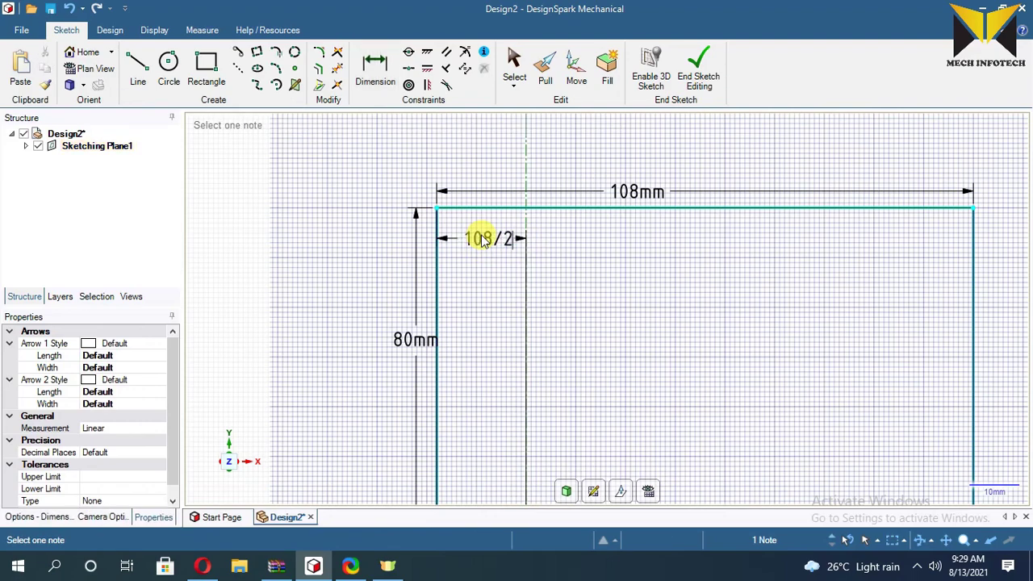
key(Return)
Dimension the distance from the rectangle's upper edge to the horizontal axis and set it to 40 mm.
click(456, 137)
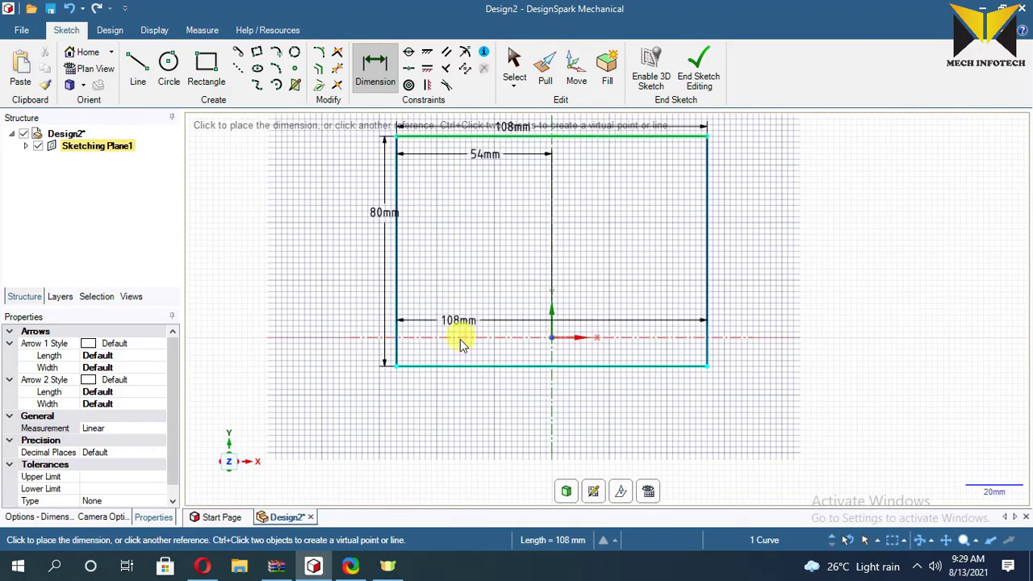
click(462, 338)
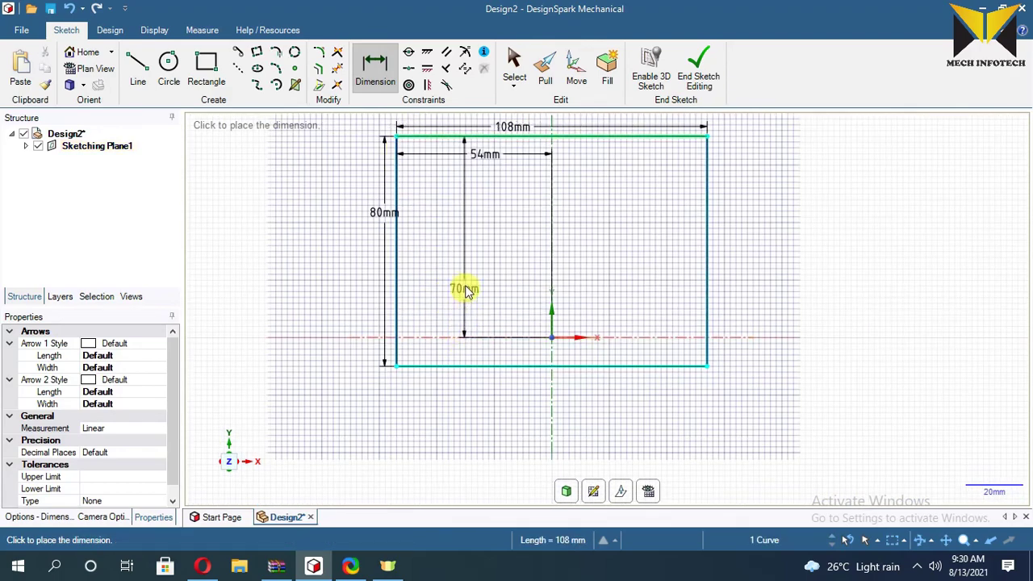
click(463, 268)
key(Escape)
text(40)
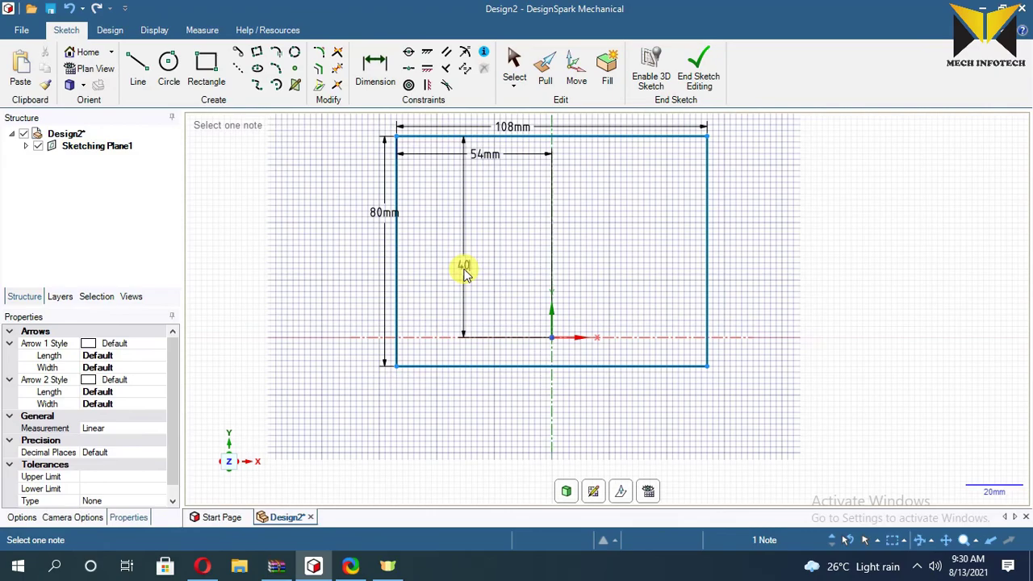
key(Return)
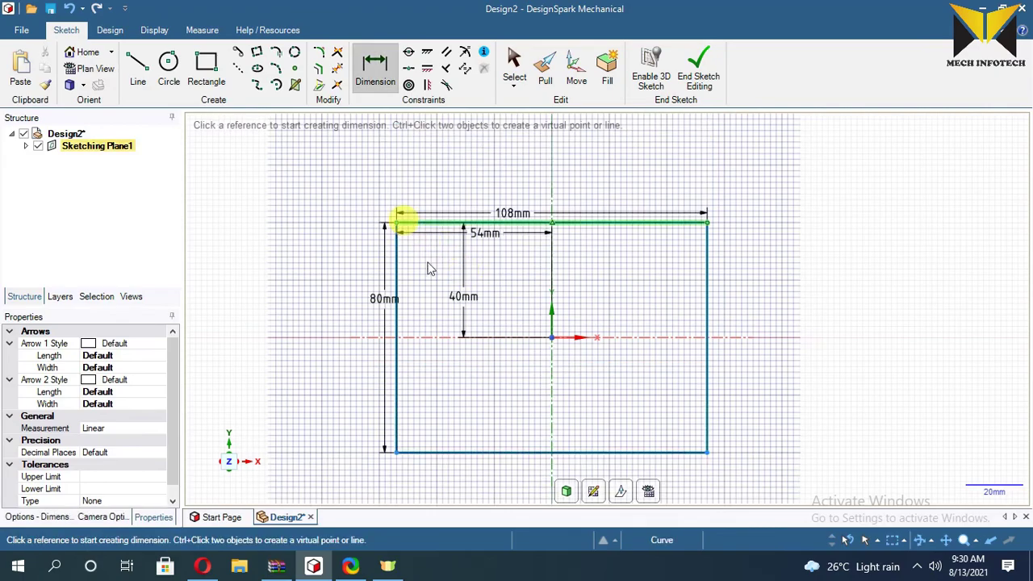
scroll(460, 295, up, 2)
scroll(461, 307, down, 2)
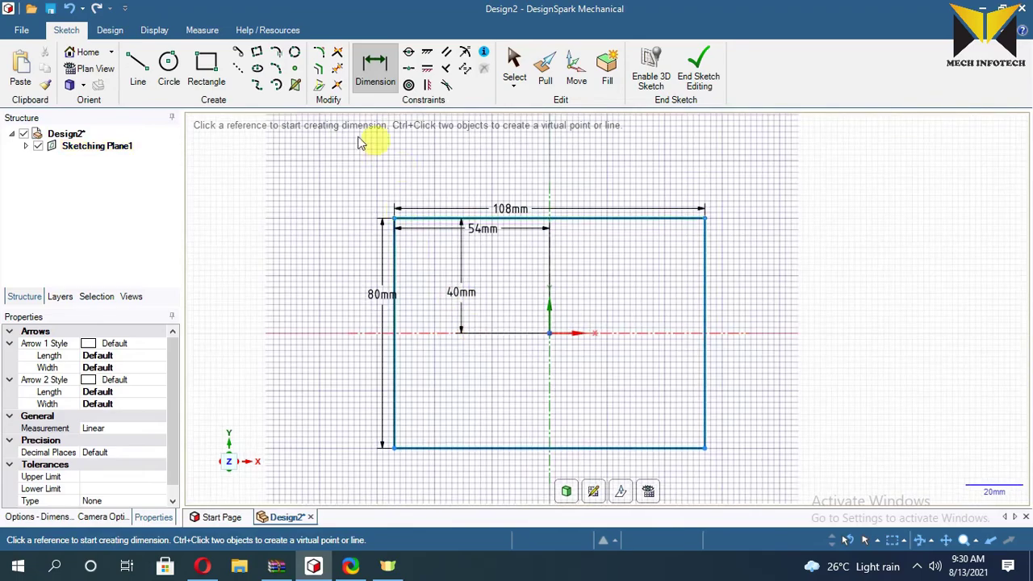
key(s)
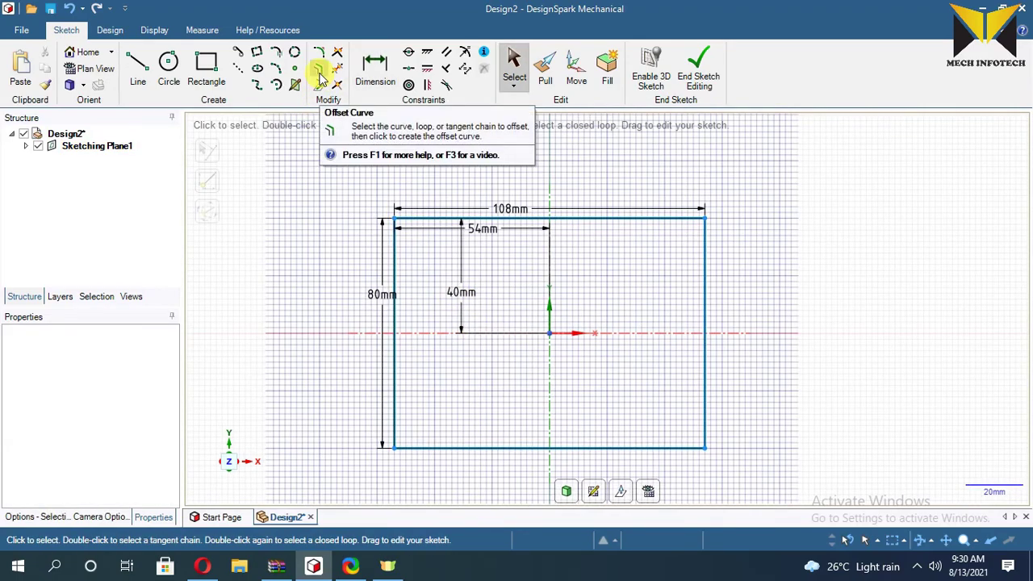
Offset the rectangle's upper, left and lower edges 8 mm inward.
click(320, 74)
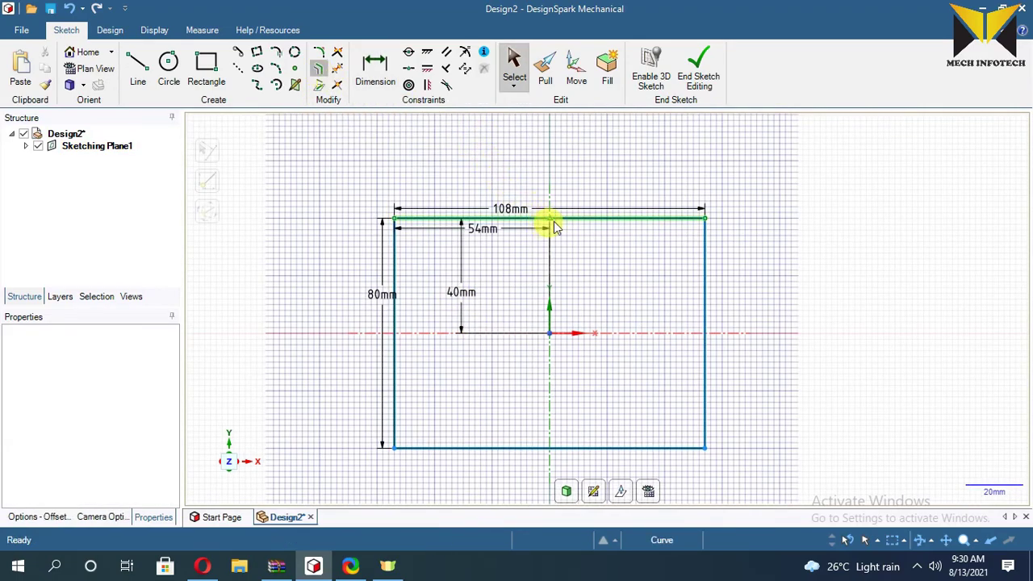
click(580, 219)
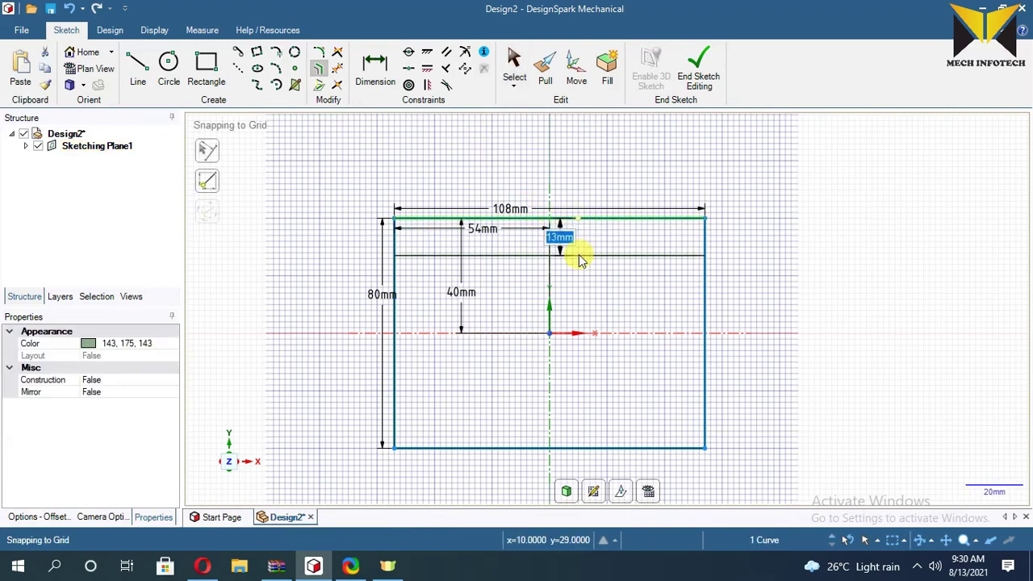
text(8)
key(Return)
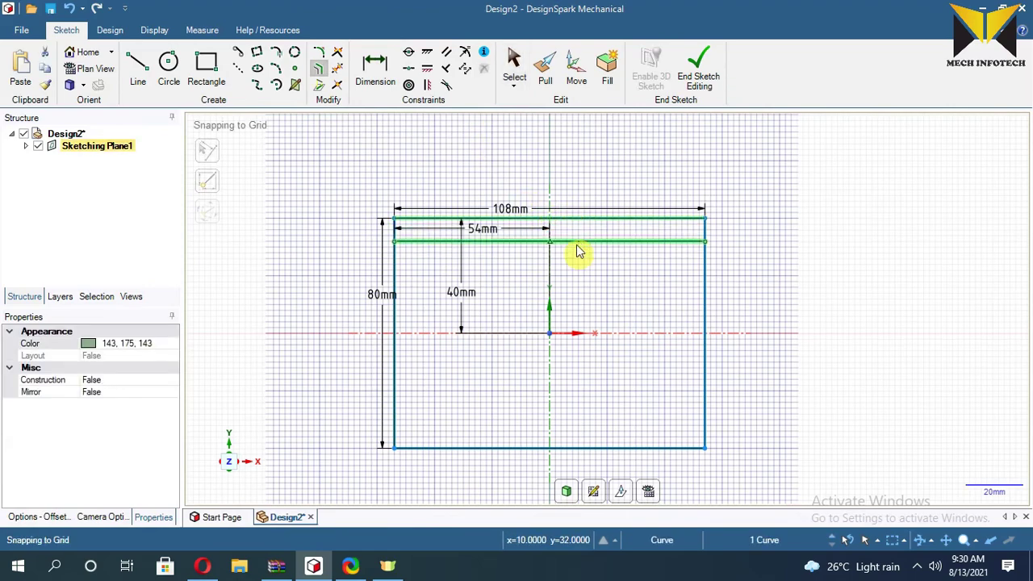
click(395, 360)
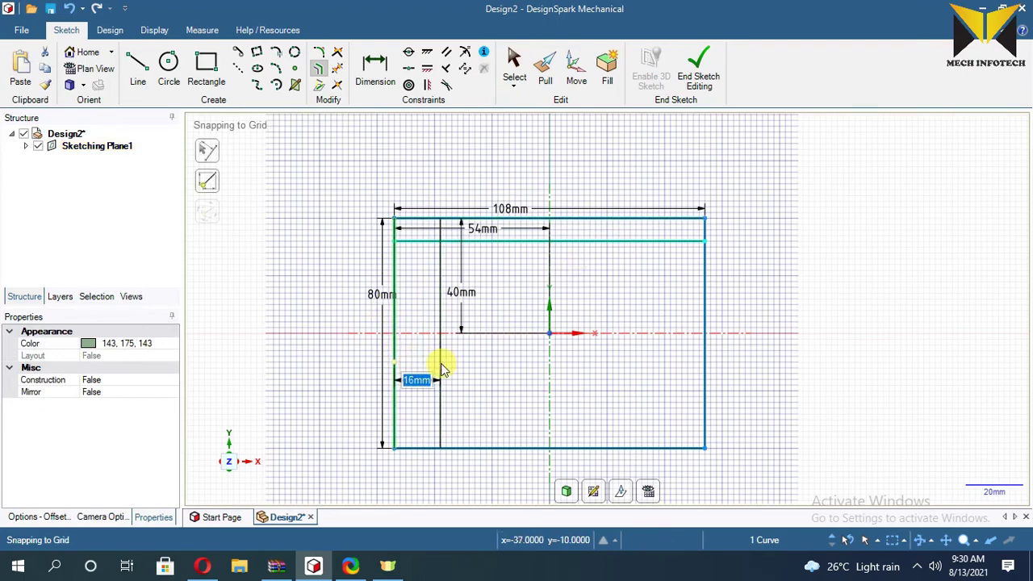
text(8)
key(Return)
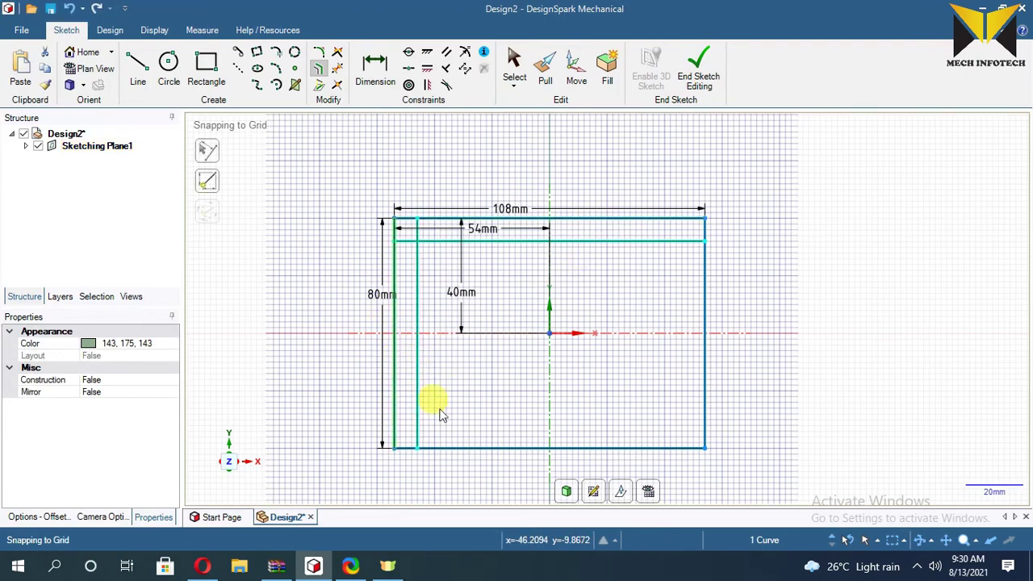
click(479, 448)
text(8)
key(Return)
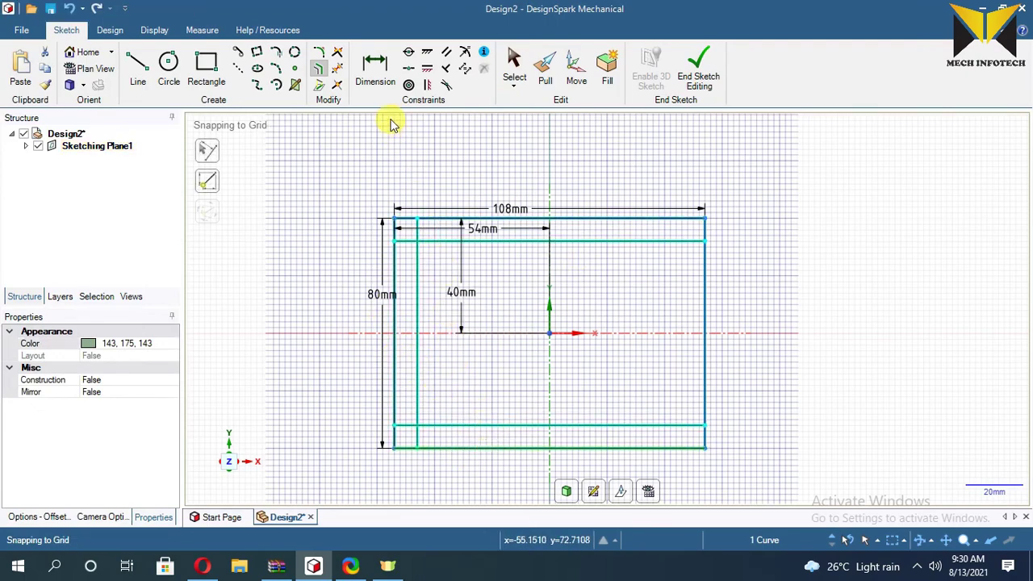
key(Escape)
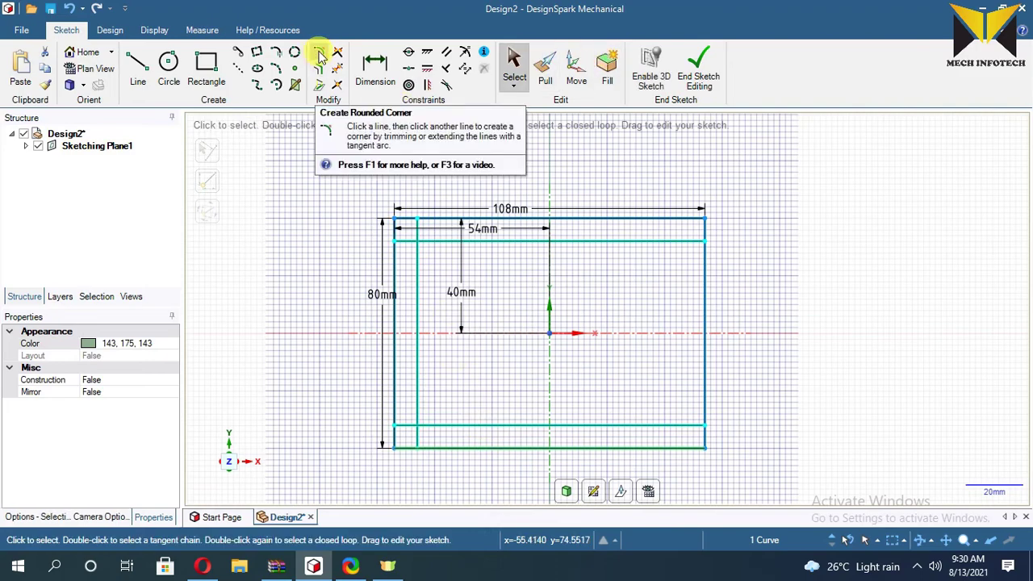
Round the outer rectangle's upper-left and lower-left corners with a 16 mm radius.
click(320, 53)
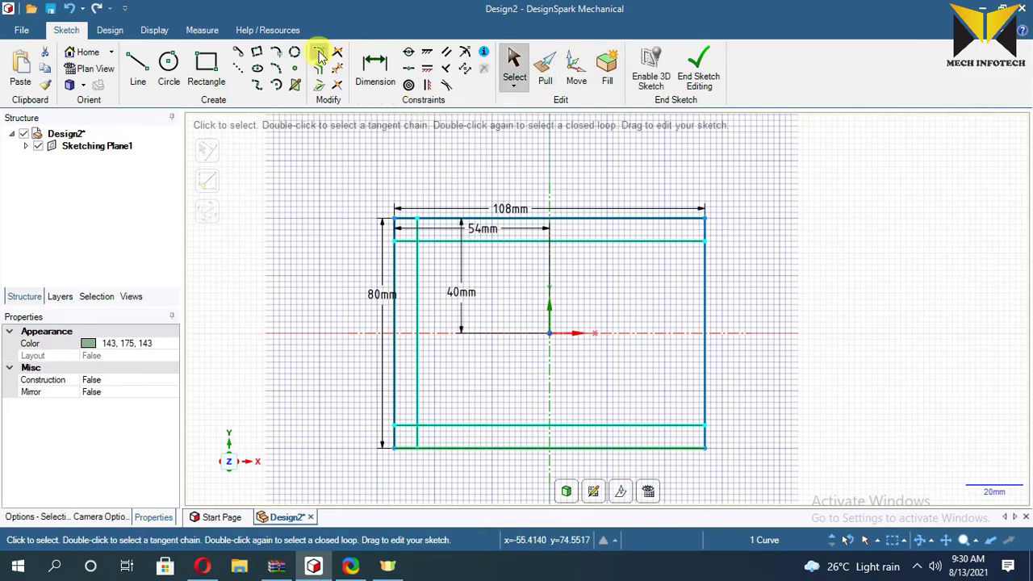
click(438, 223)
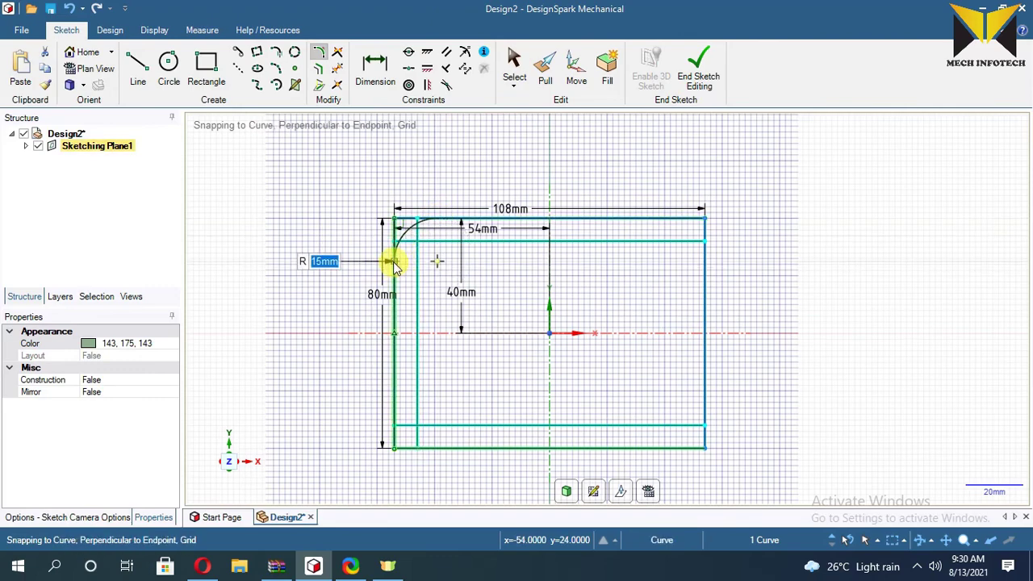
text(169)
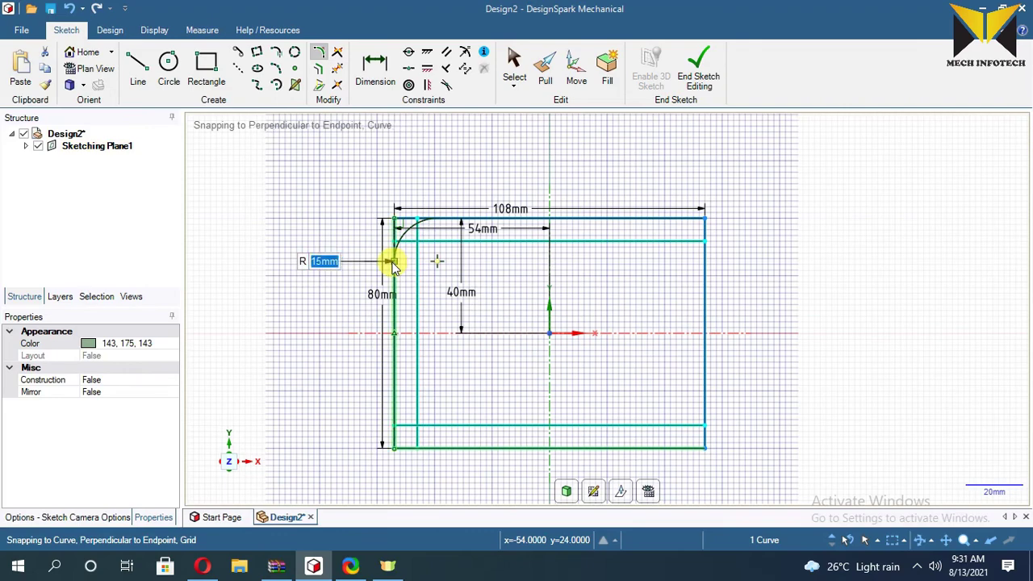
key(Return)
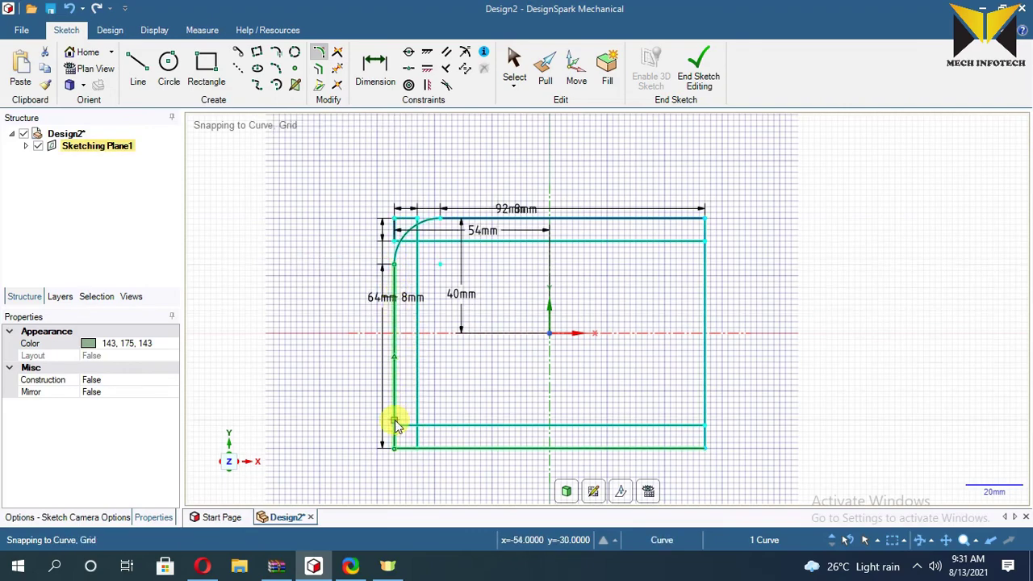
scroll(395, 421, up, 1)
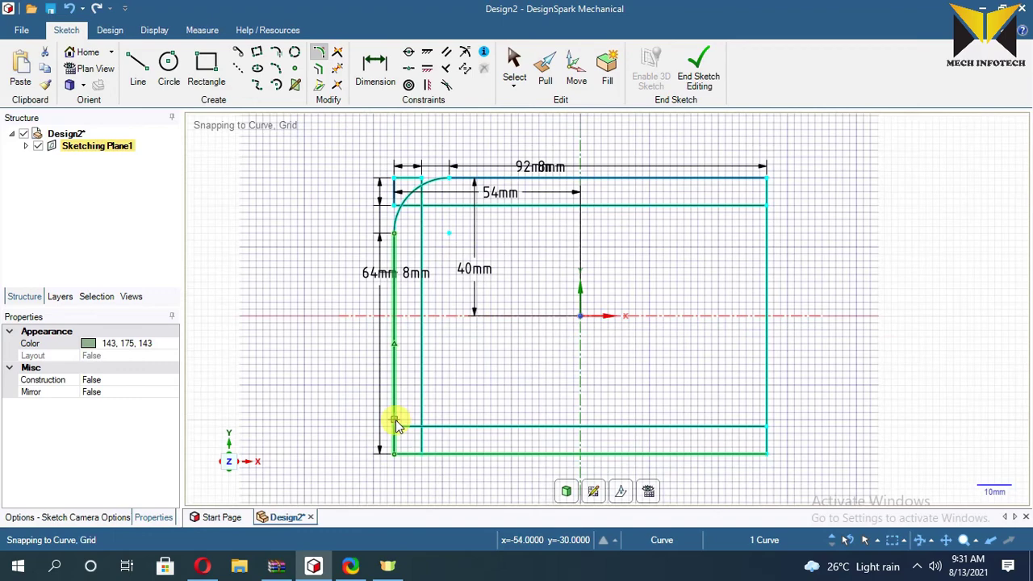
click(397, 413)
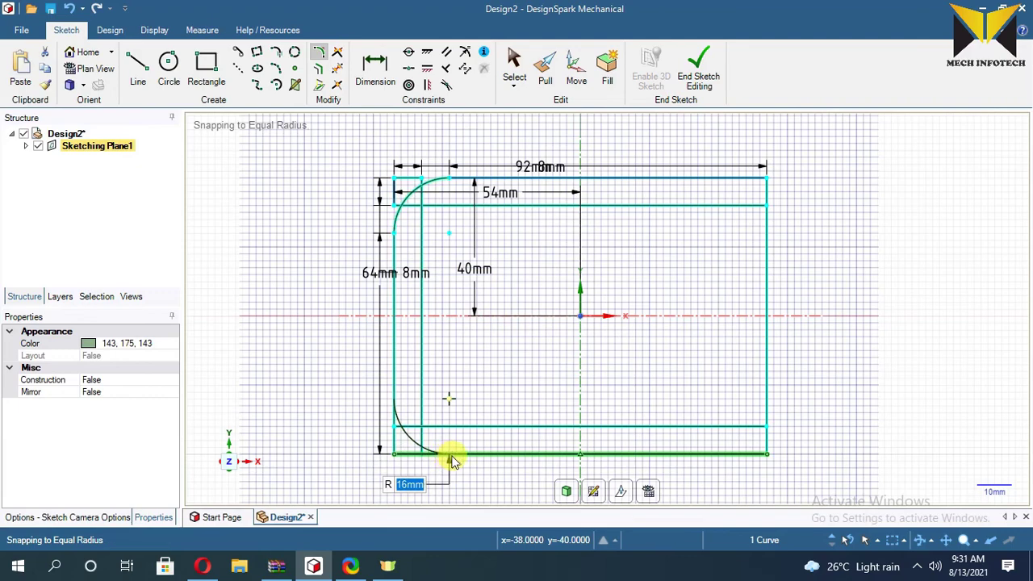
click(452, 460)
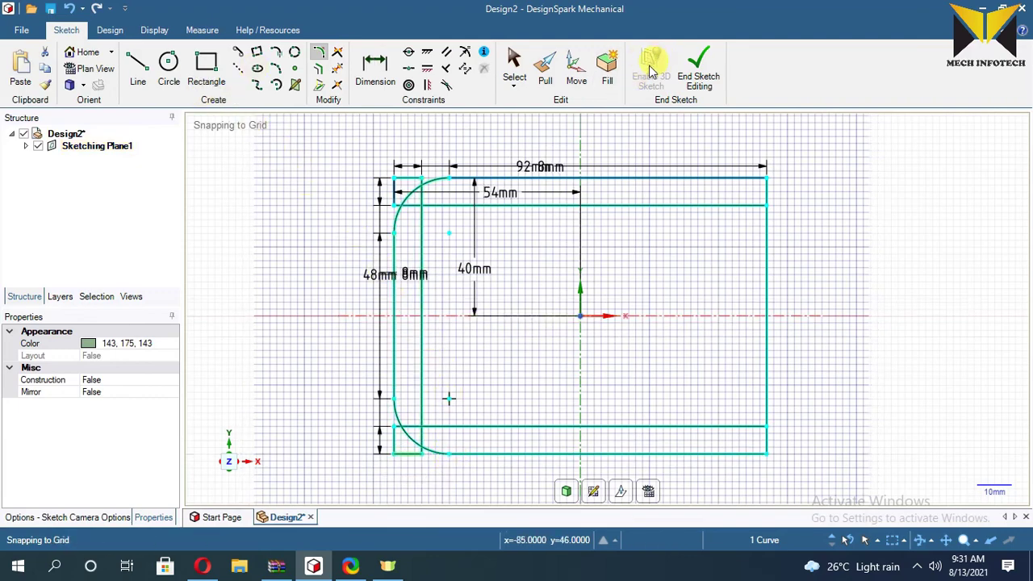
Delete the leftover horizontal and vertical line segments outside the rounded upper-left corner.
click(514, 65)
scroll(409, 189, up, 1)
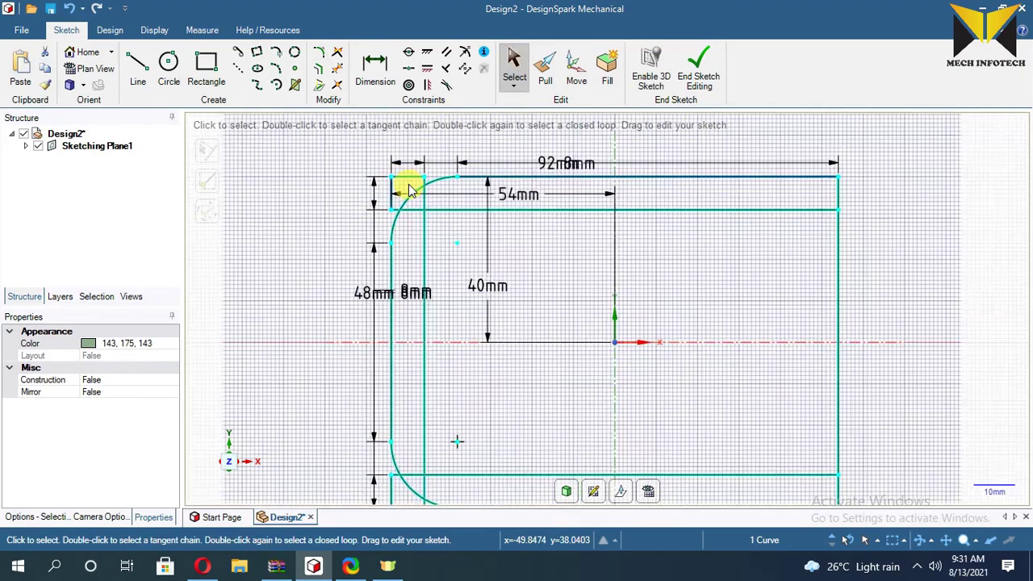
scroll(409, 189, up, 1)
click(401, 178)
scroll(403, 179, up, 1)
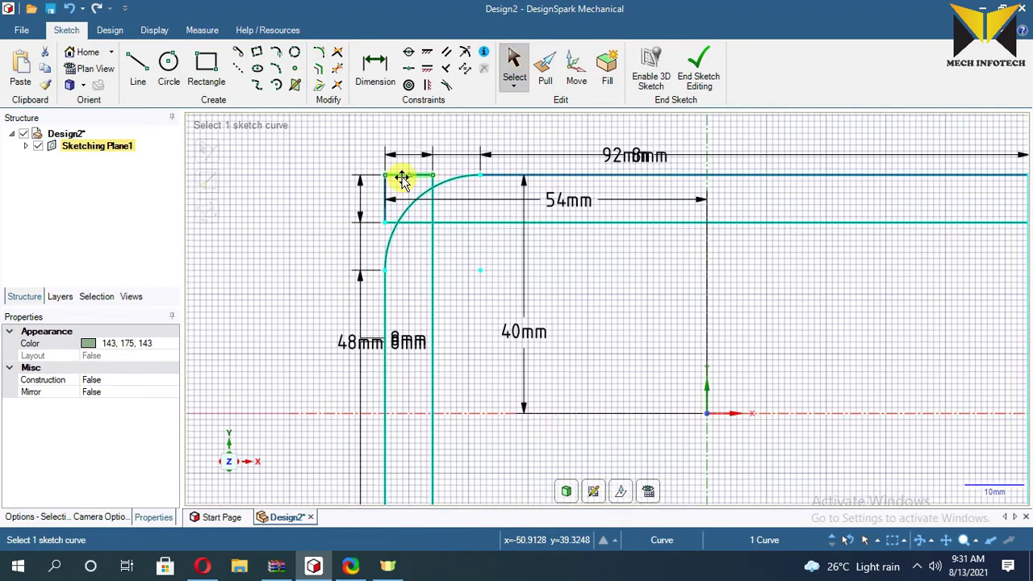
key(Delete)
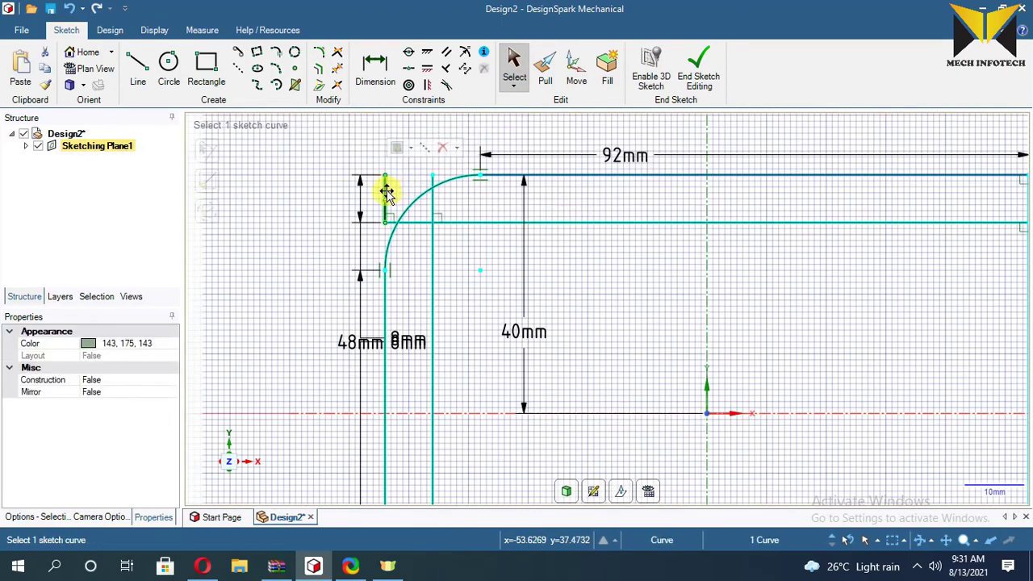
click(385, 195)
click(399, 172)
scroll(399, 173, up, 1)
Delete the leftover vertical and horizontal line segments outside the rounded lower-left corner.
scroll(398, 173, down, 6)
scroll(392, 363, up, 4)
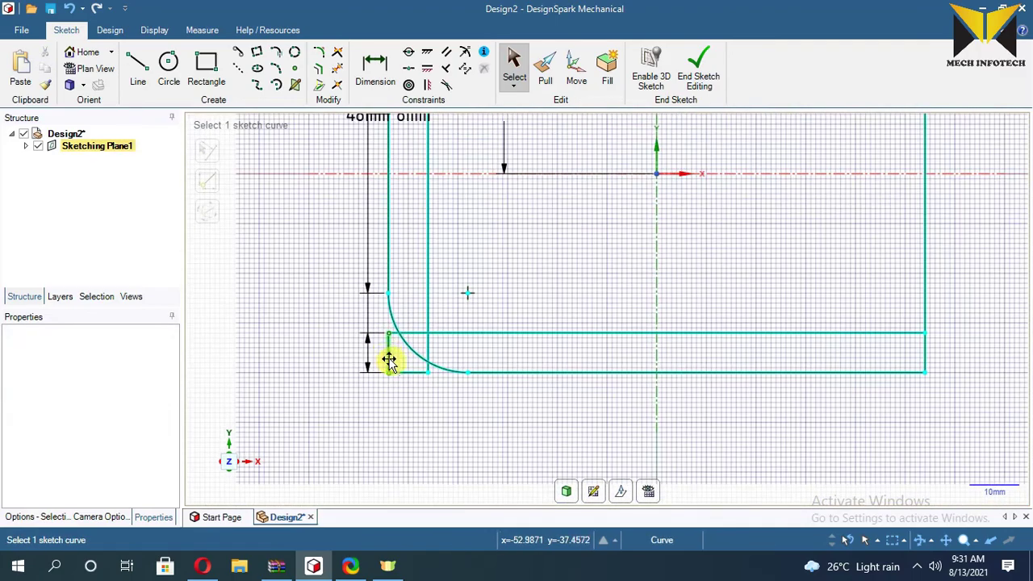
click(391, 357)
click(395, 374)
click(401, 369)
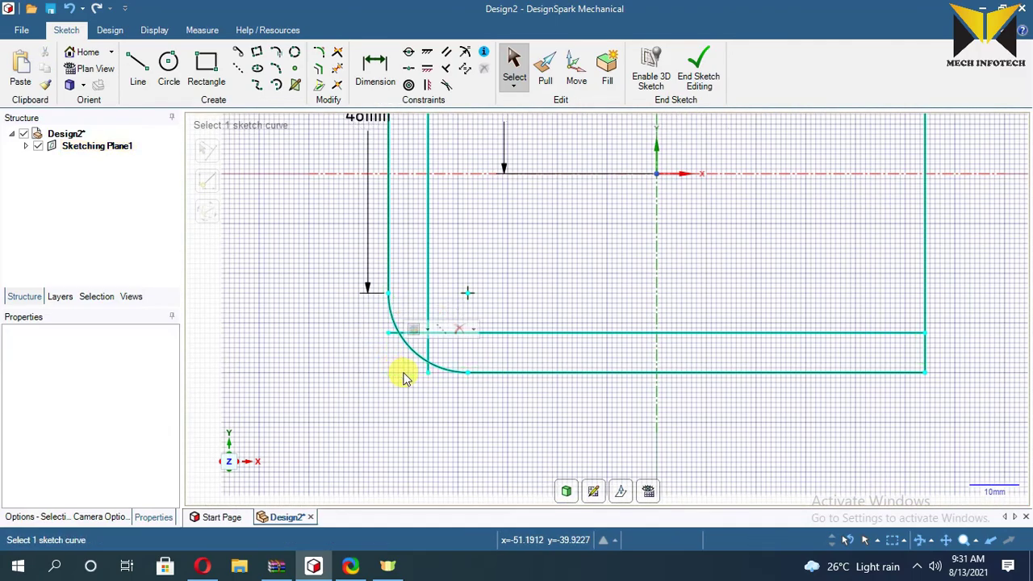
key(Escape)
Trim the offset lines' overhanging ends beyond their intersection at the upper-left corner.
key(z)
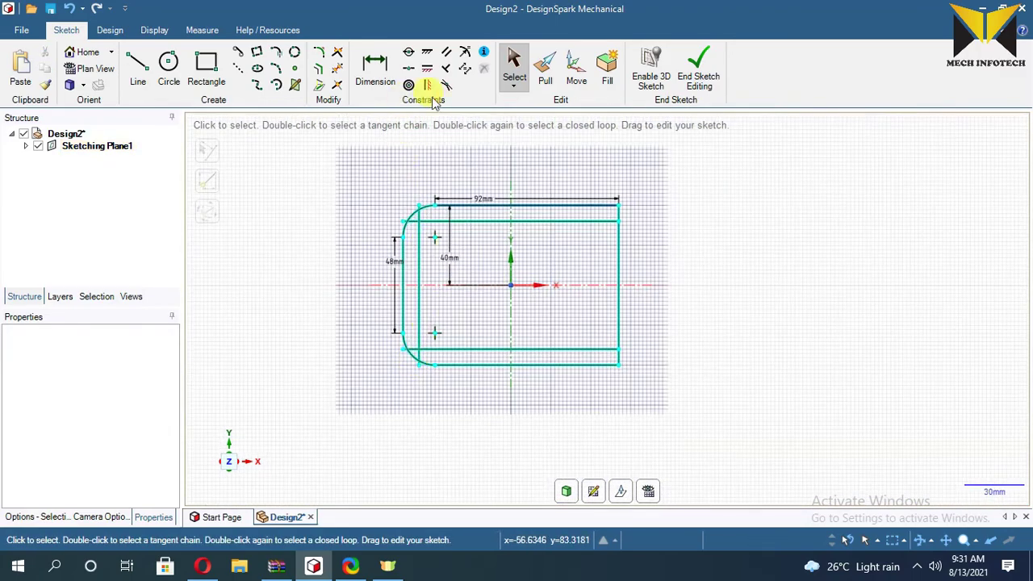
click(338, 73)
scroll(431, 233, up, 5)
click(437, 182)
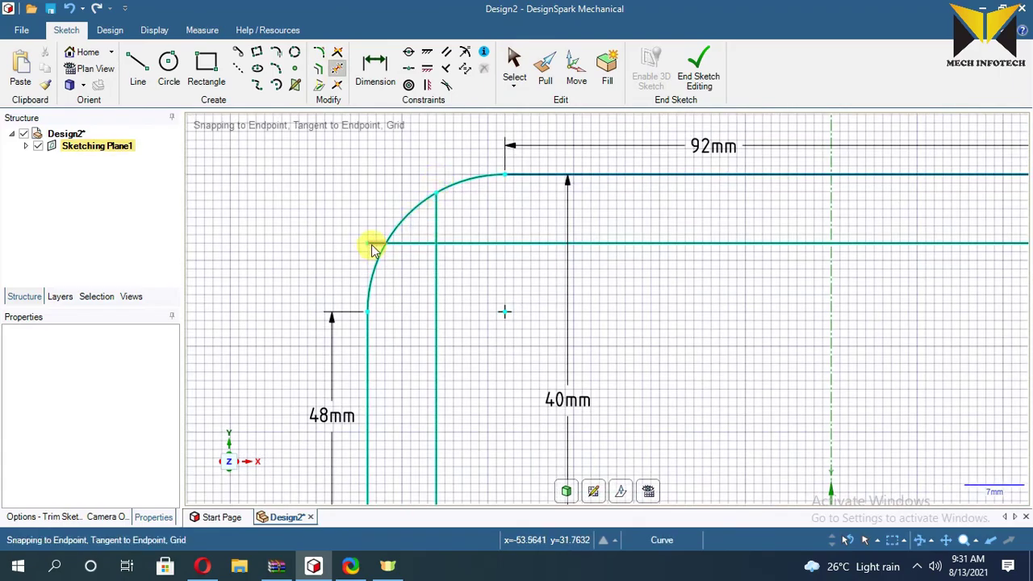
click(396, 242)
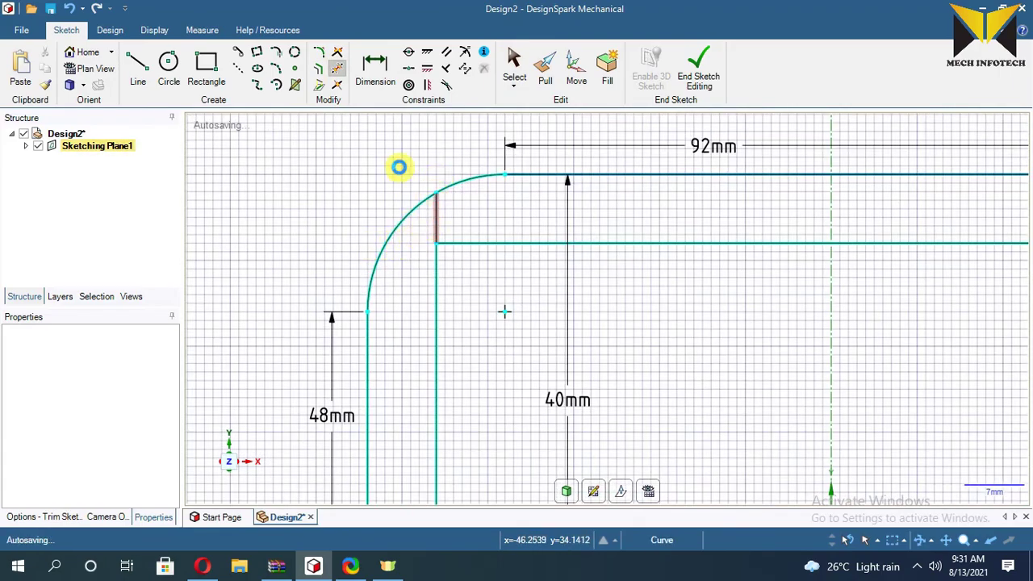
Trim the offset lines' overhanging ends at the lower-left corner and the right edge between the two arms.
scroll(399, 167, down, 5)
scroll(362, 339, up, 5)
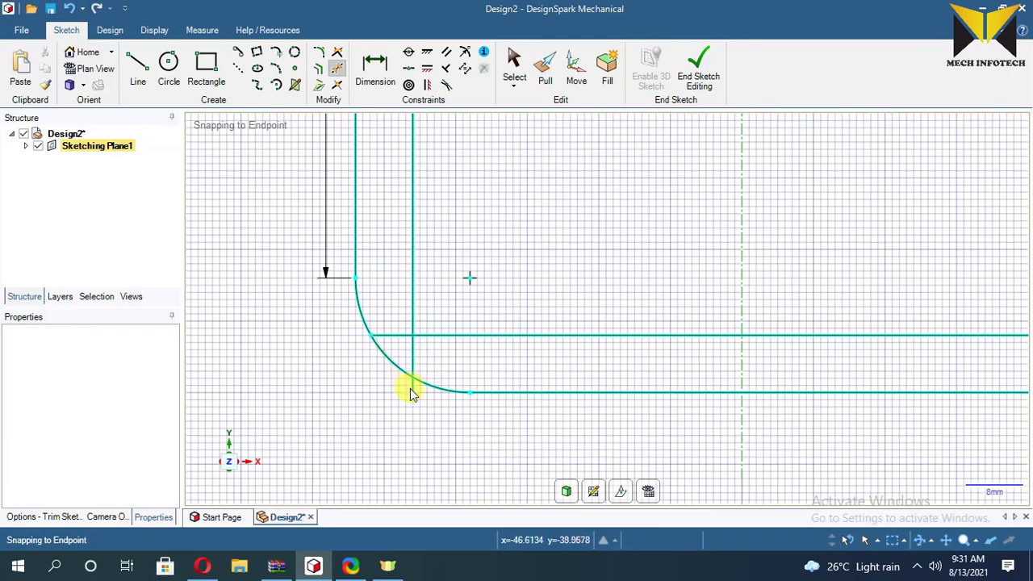
click(411, 370)
click(396, 335)
scroll(410, 353, down, 5)
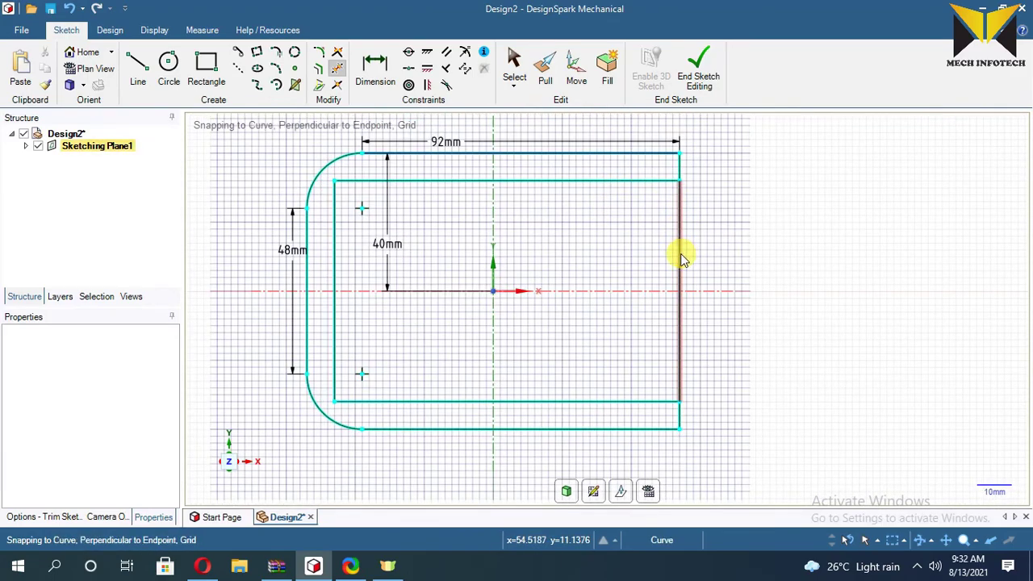
click(680, 254)
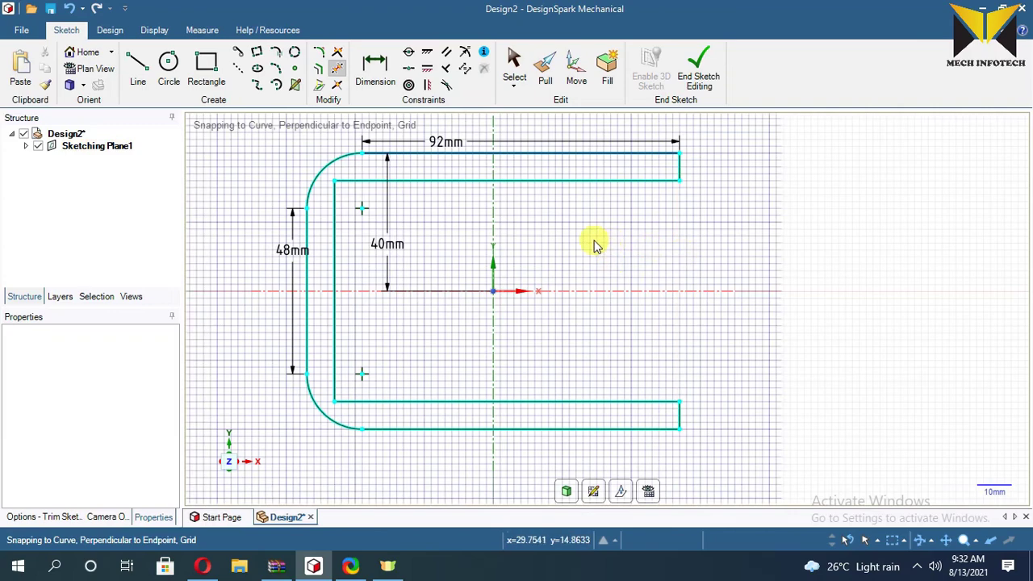
Draw two circles of 16 mm diameter centred on the centre points of the two outer corner arcs.
click(169, 73)
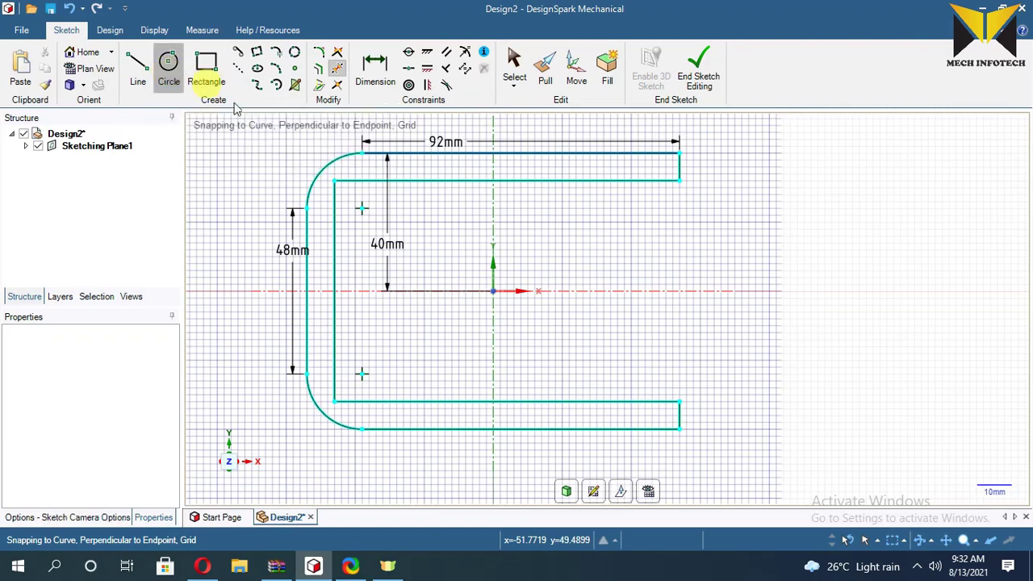
click(363, 209)
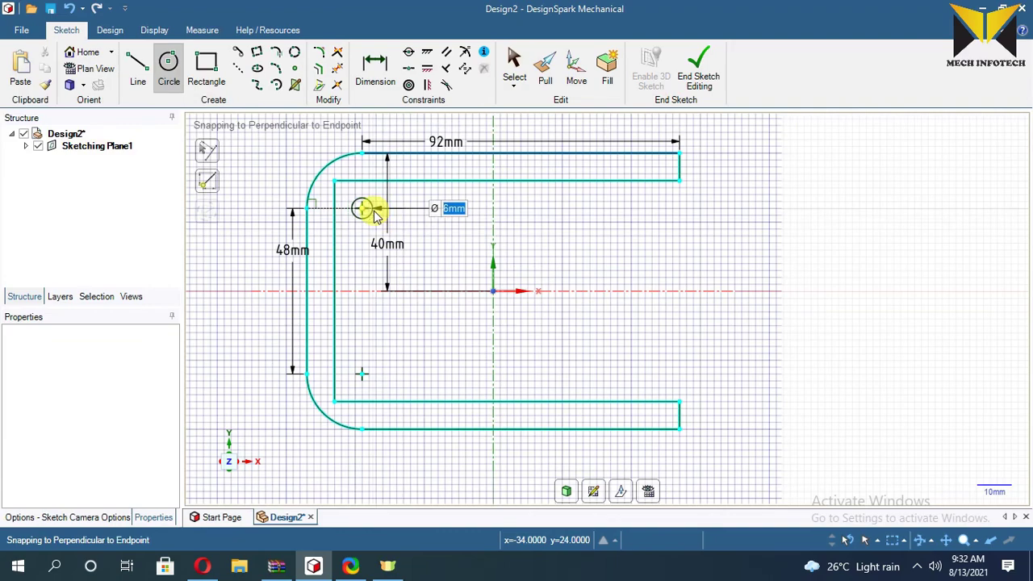
text(16)
key(Return)
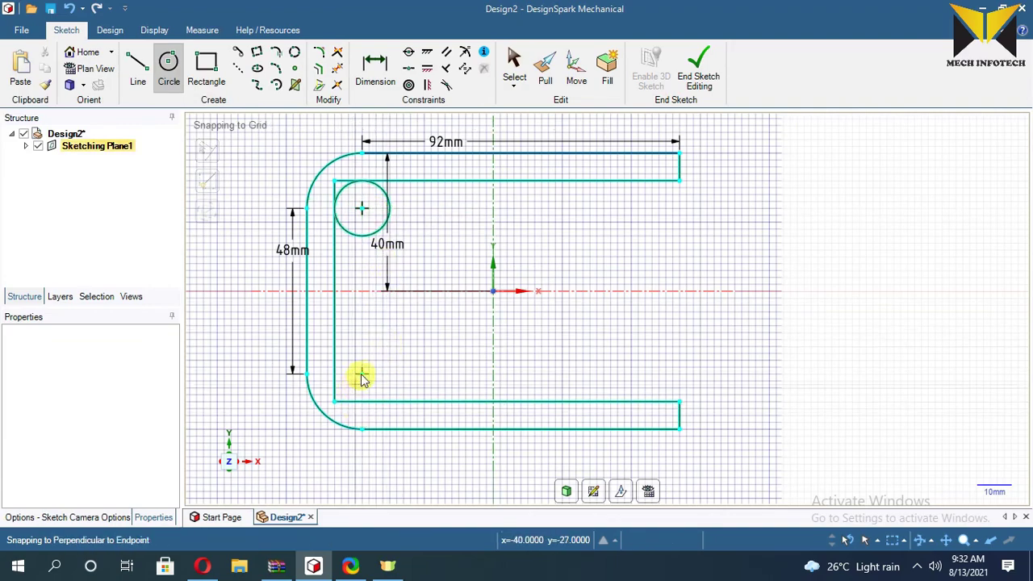
click(362, 374)
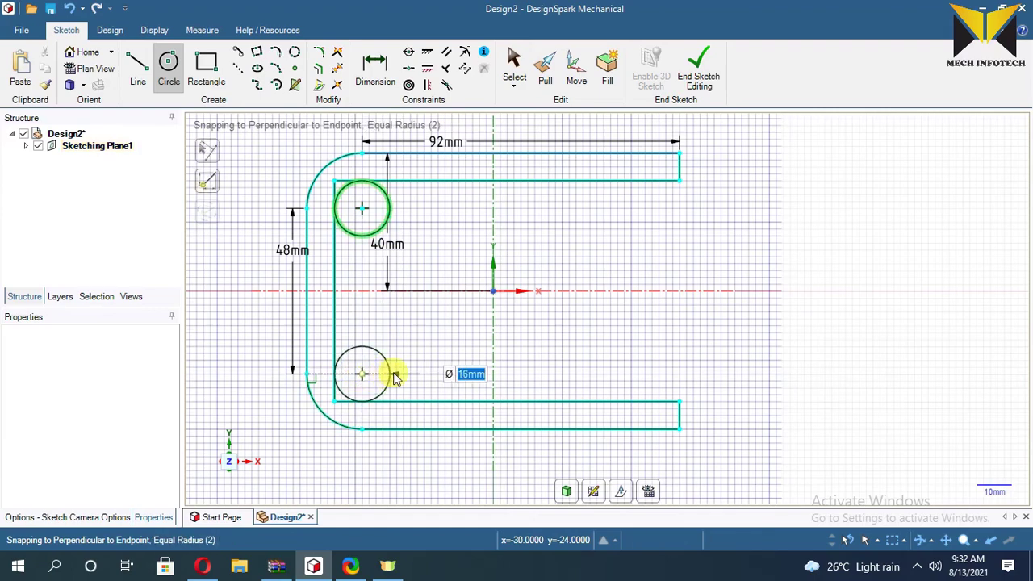
click(395, 379)
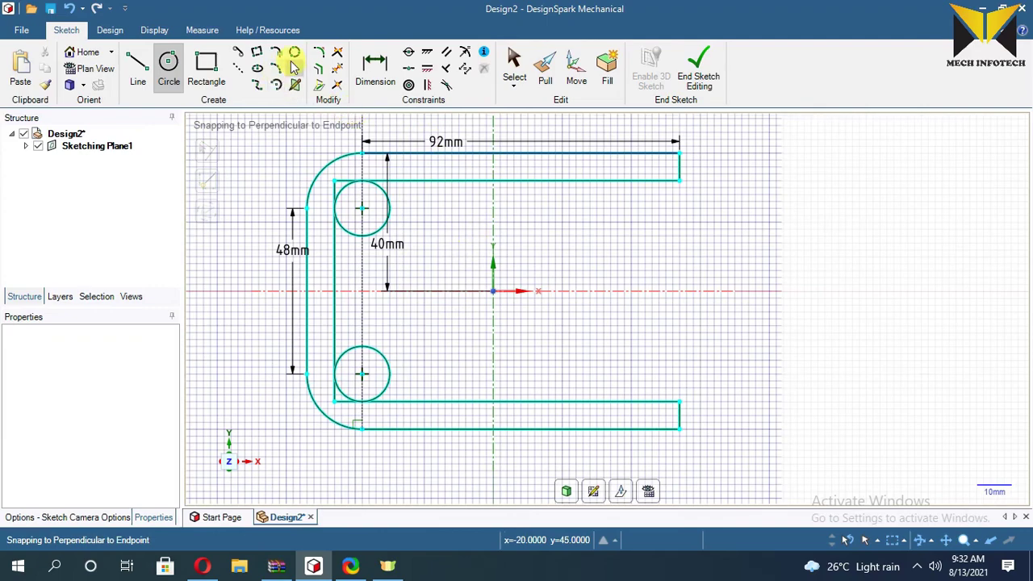
Add a 3 mm radius rounded corner between the upper arm's inner line and the right side of the upper circle.
click(321, 55)
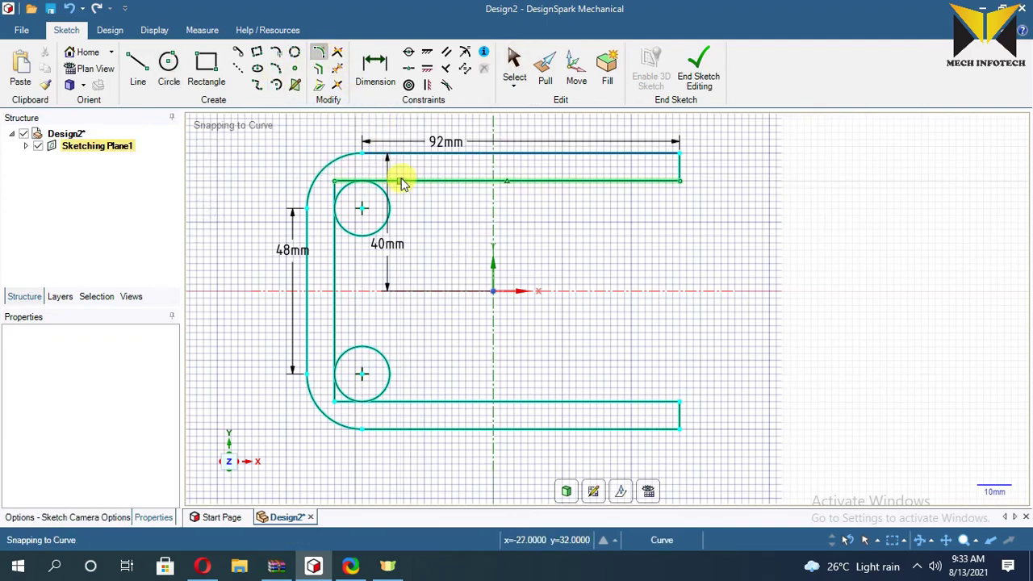
scroll(402, 183, up, 5)
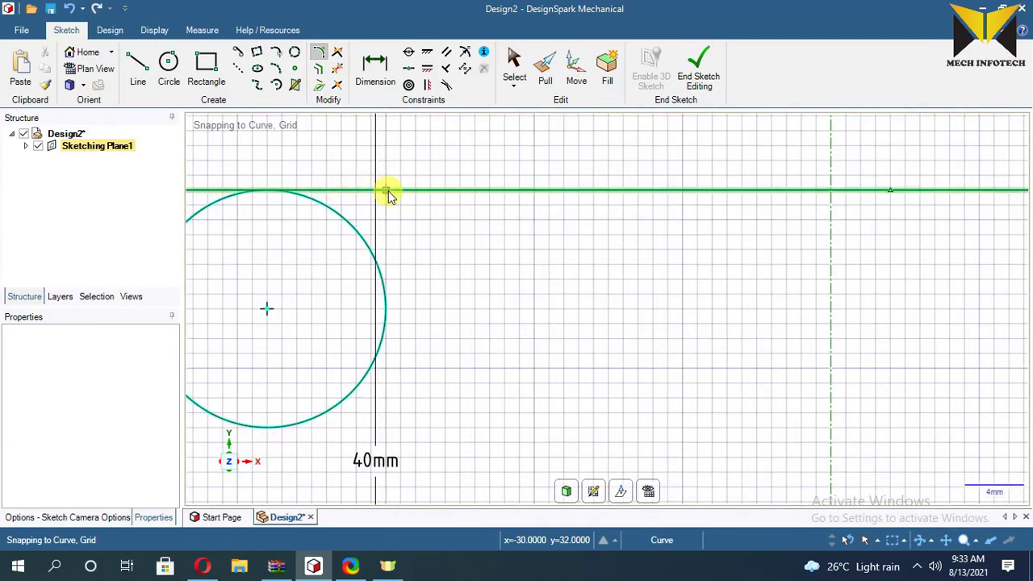
click(344, 214)
text(3)
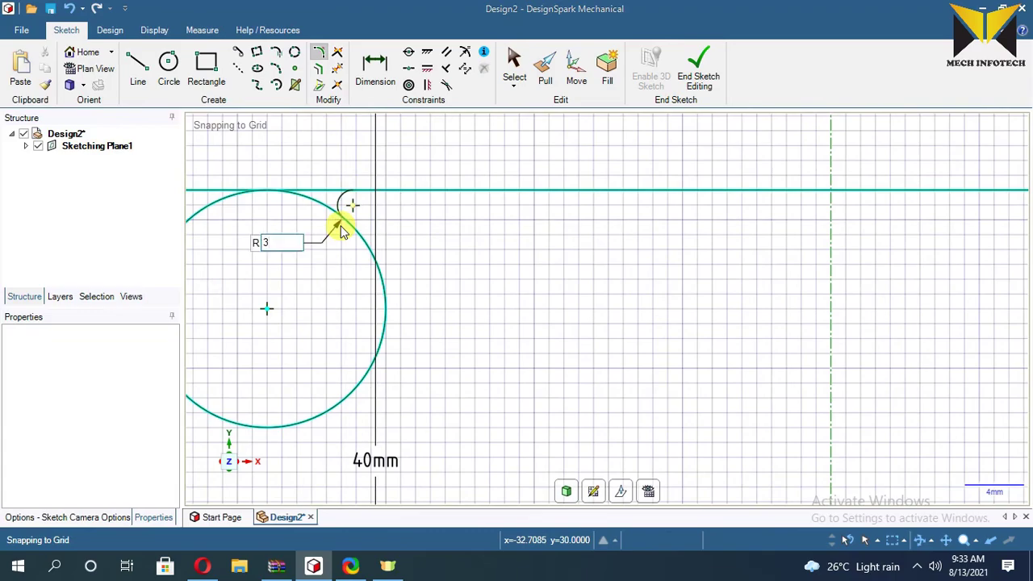
key(Return)
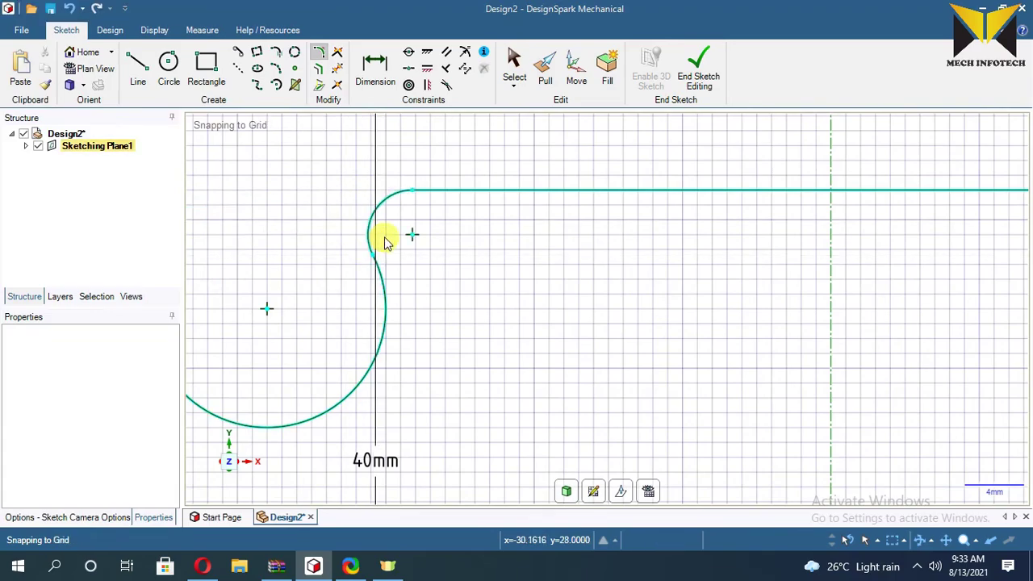
scroll(383, 237, up, 3)
scroll(384, 236, down, 5)
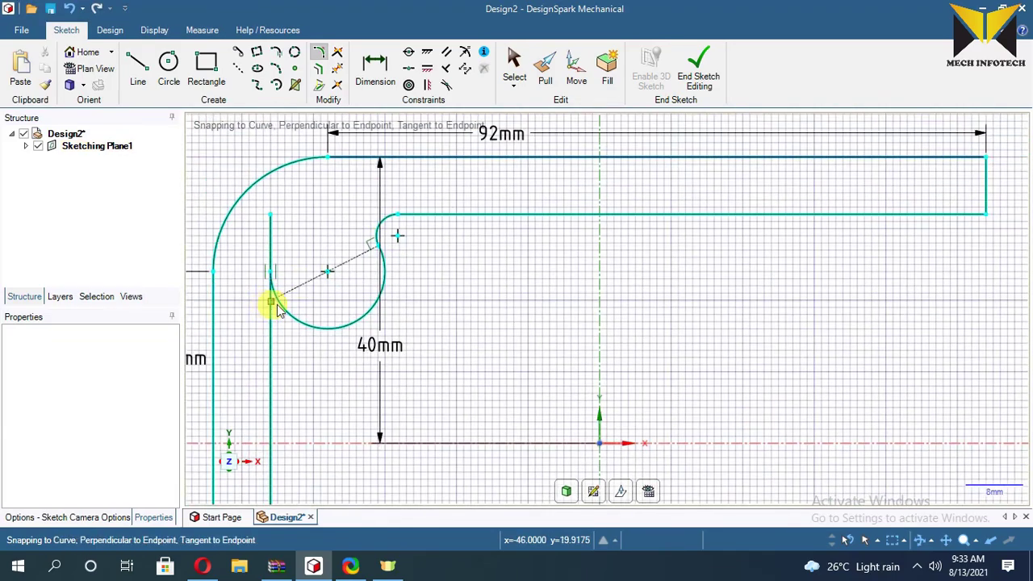
Add a 3 mm radius rounded corner between the upper circle and the inner vertical line.
scroll(278, 310, up, 2)
scroll(279, 311, up, 1)
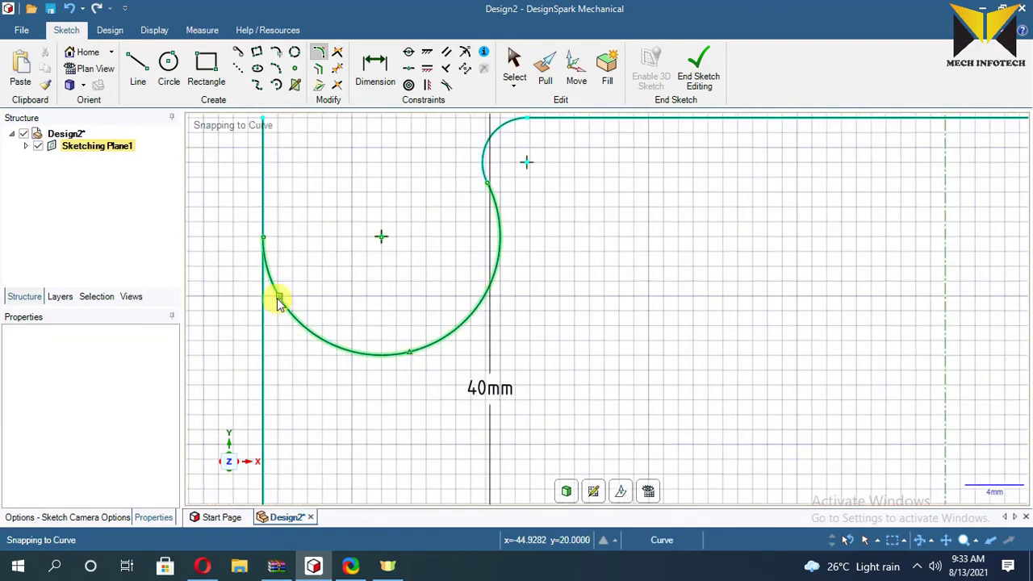
click(278, 301)
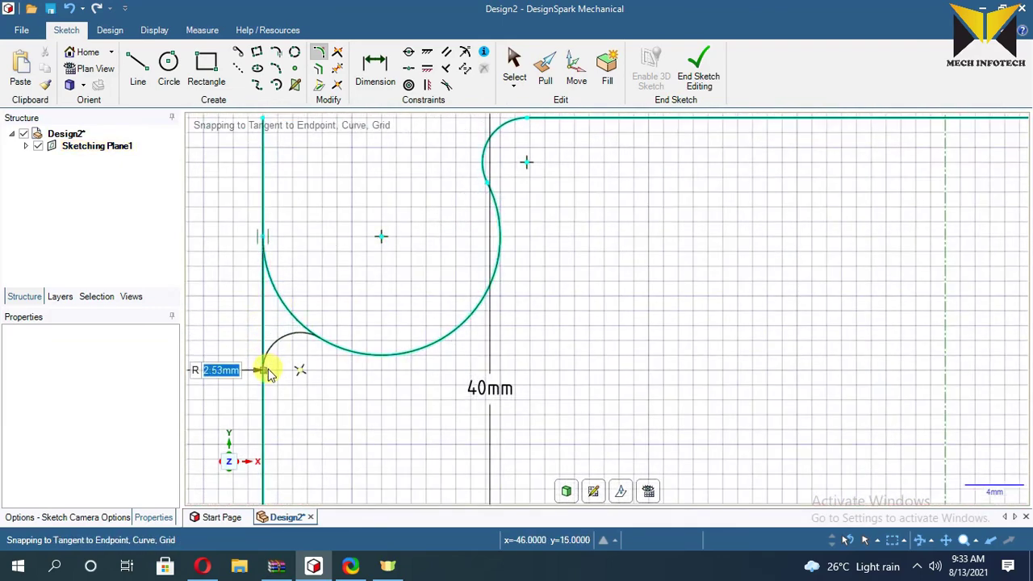
key(Escape)
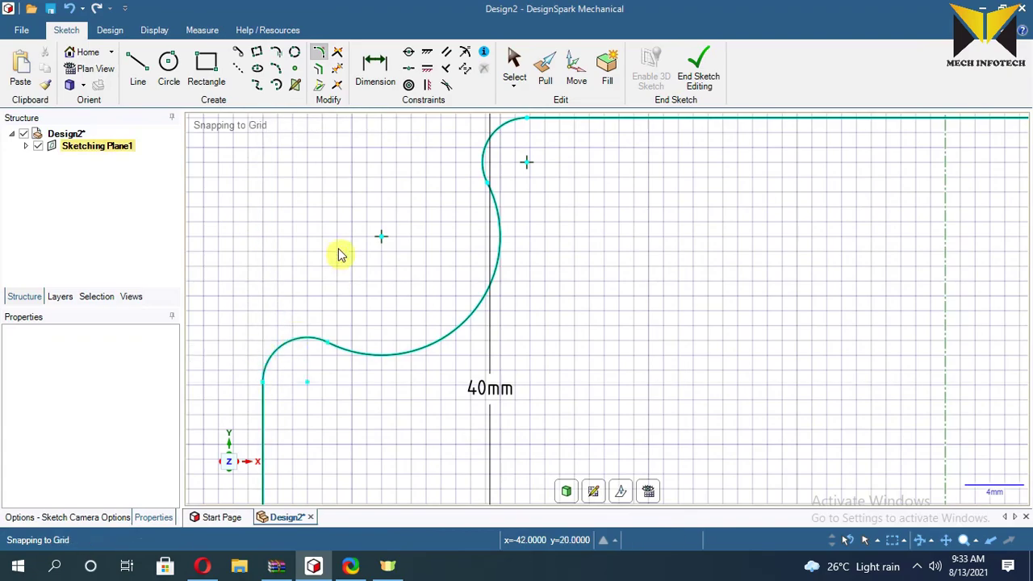
Round both junctions of the lower circle with the inner vertical line and the lower arm's inner line, and finish the profile sketch.
scroll(339, 247, down, 4)
scroll(362, 481, up, 3)
click(299, 323)
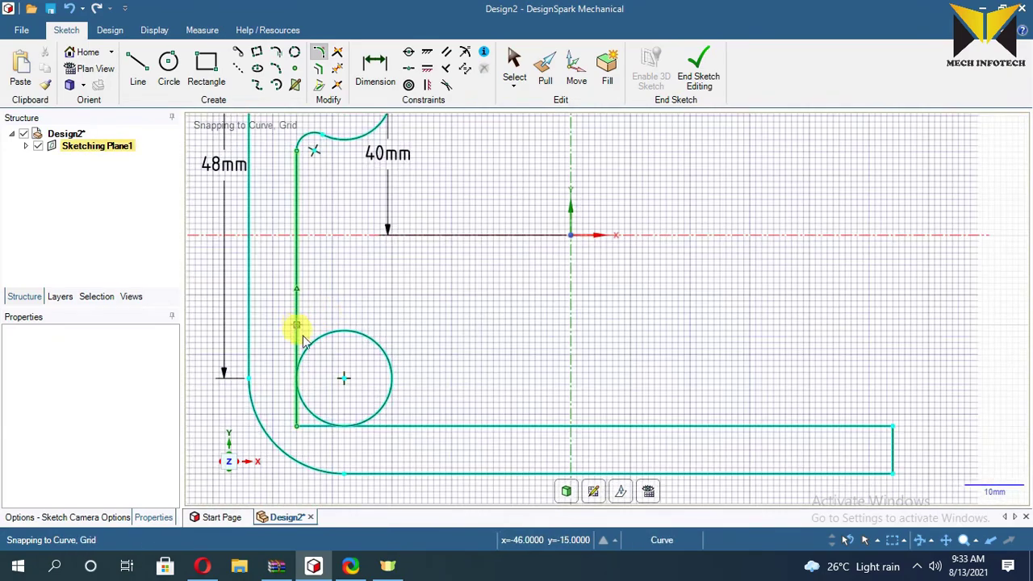
click(316, 323)
click(393, 428)
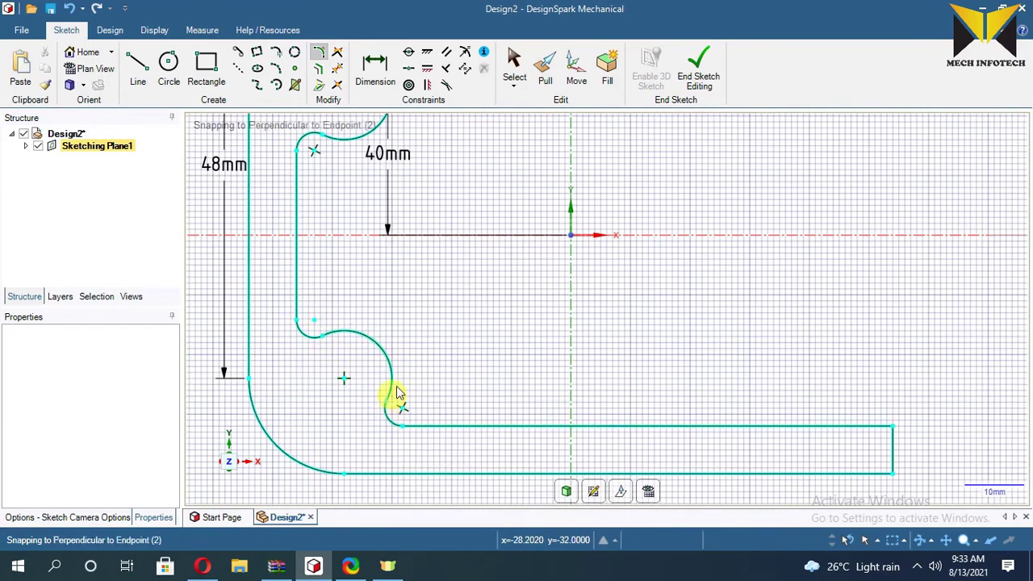
scroll(396, 342, down, 4)
click(514, 66)
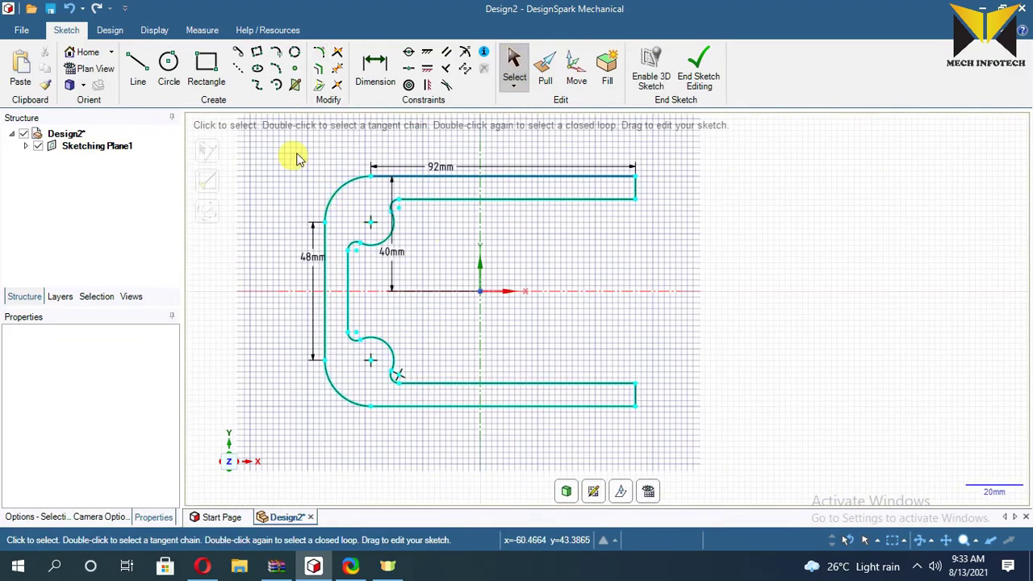
click(705, 81)
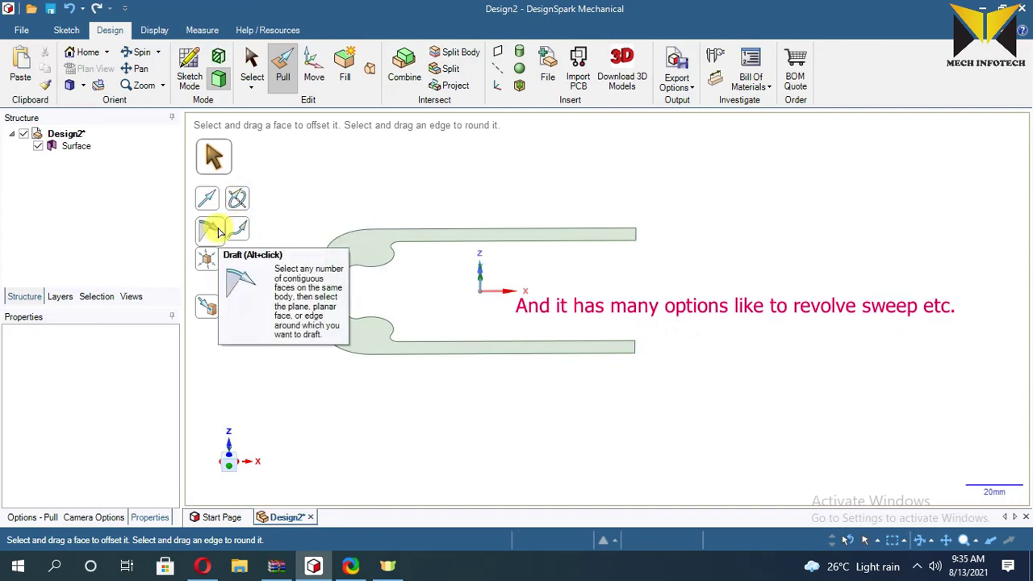
Pull the closed U-shaped profile upward into a 40 mm high solid.
click(364, 249)
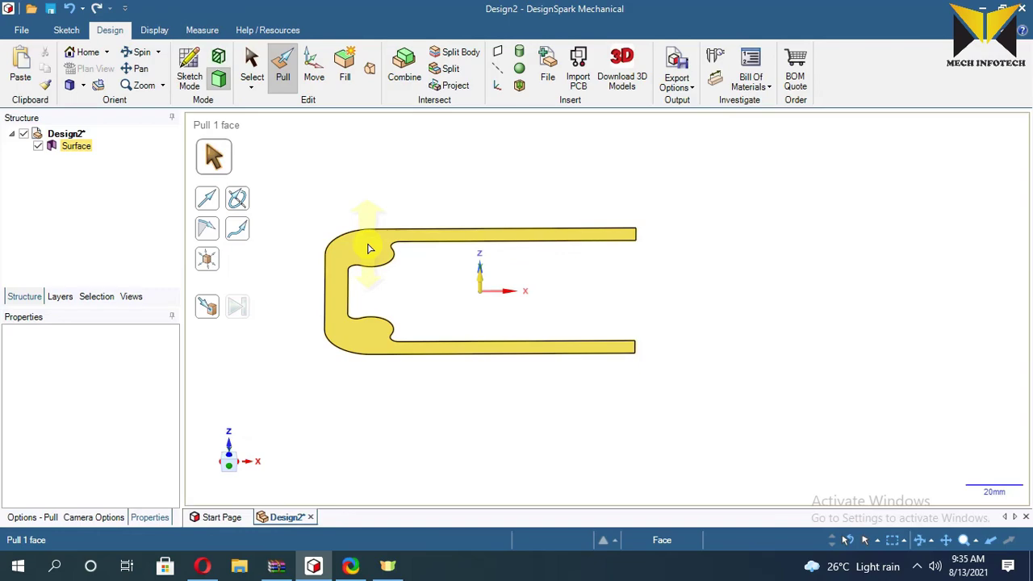
drag(367, 249, 374, 154)
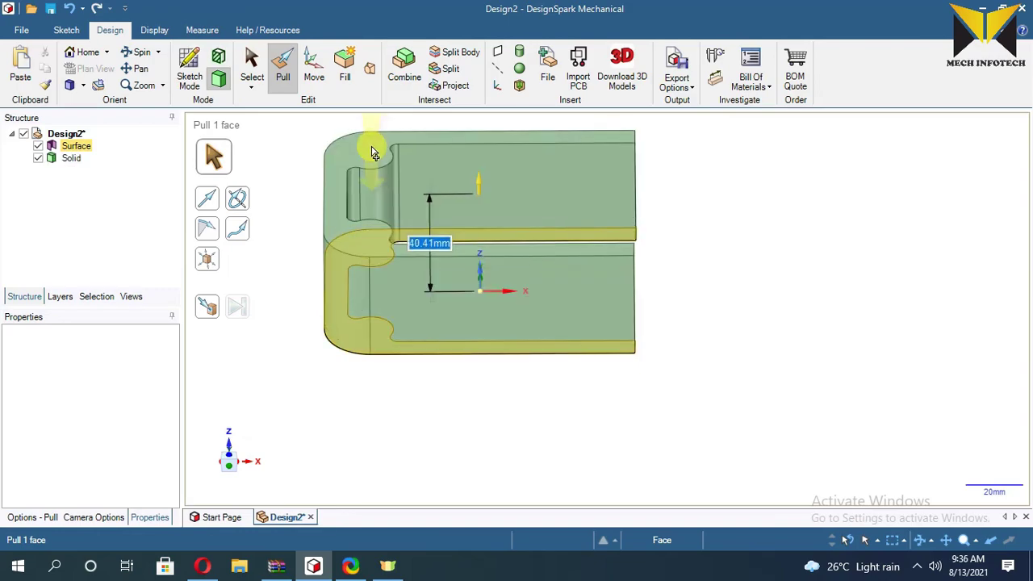
text(40)
key(Return)
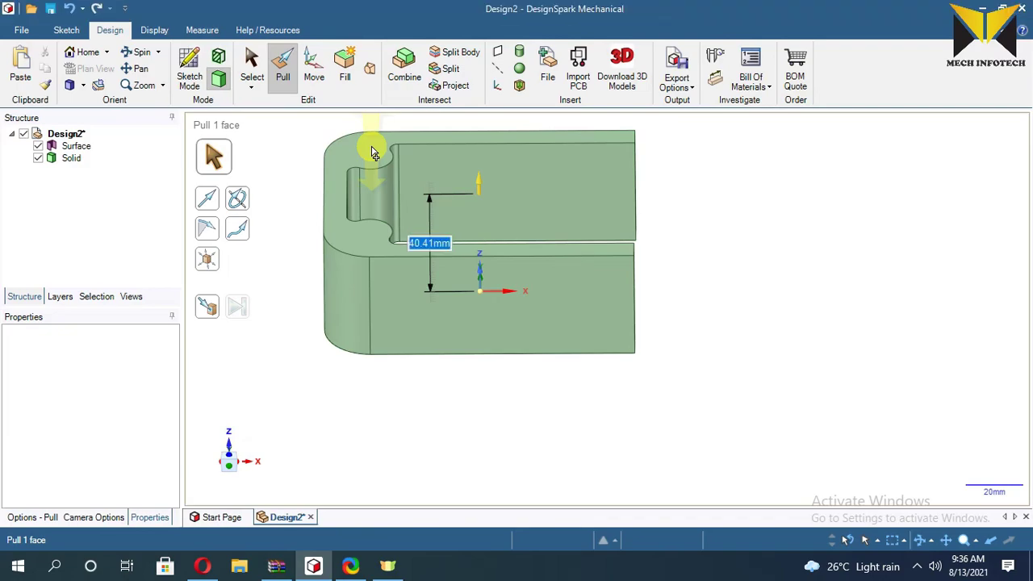
click(554, 236)
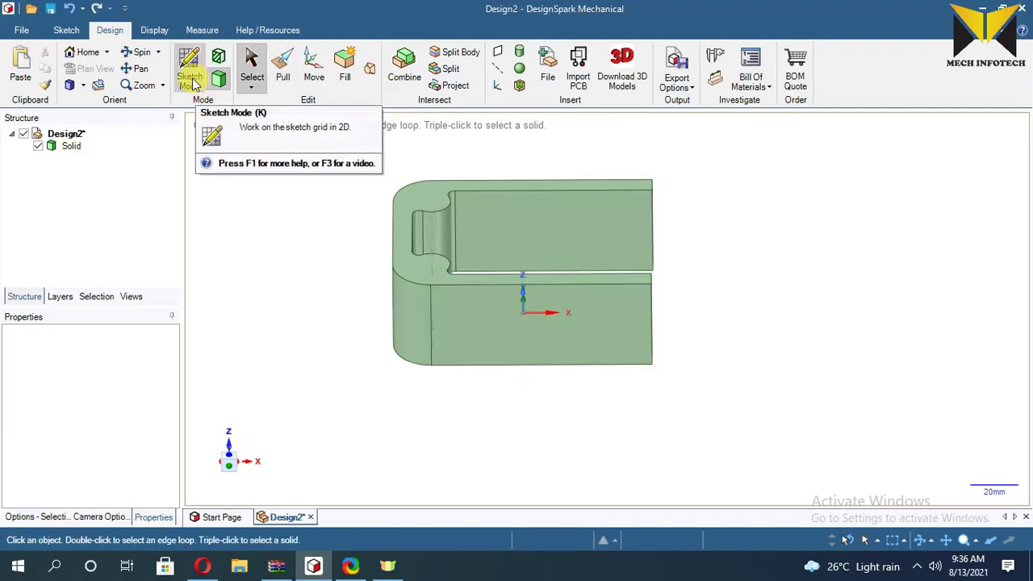
Start a new sketch on the front arm's flat outer face and view it in plan.
click(192, 80)
click(540, 324)
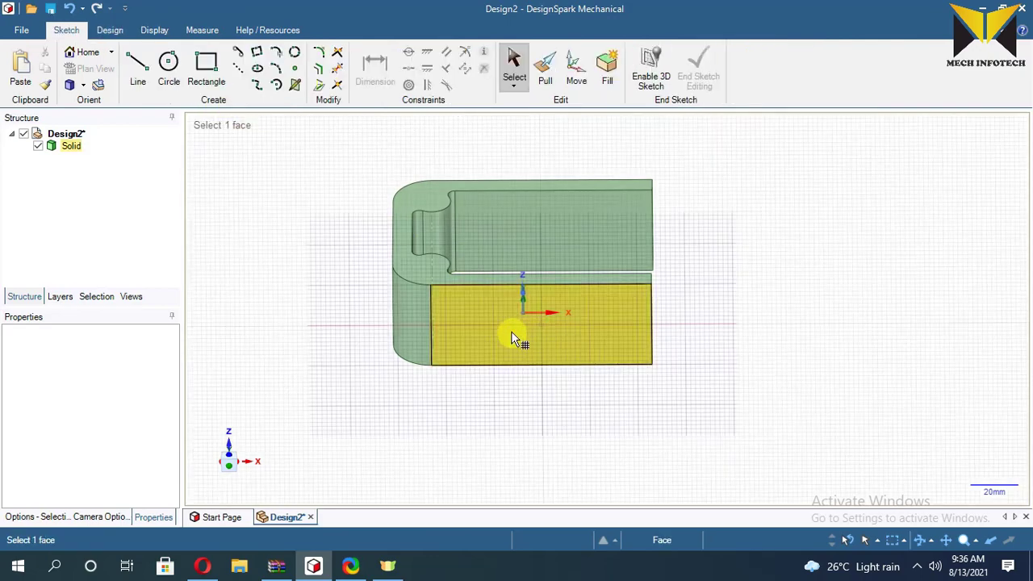
click(528, 339)
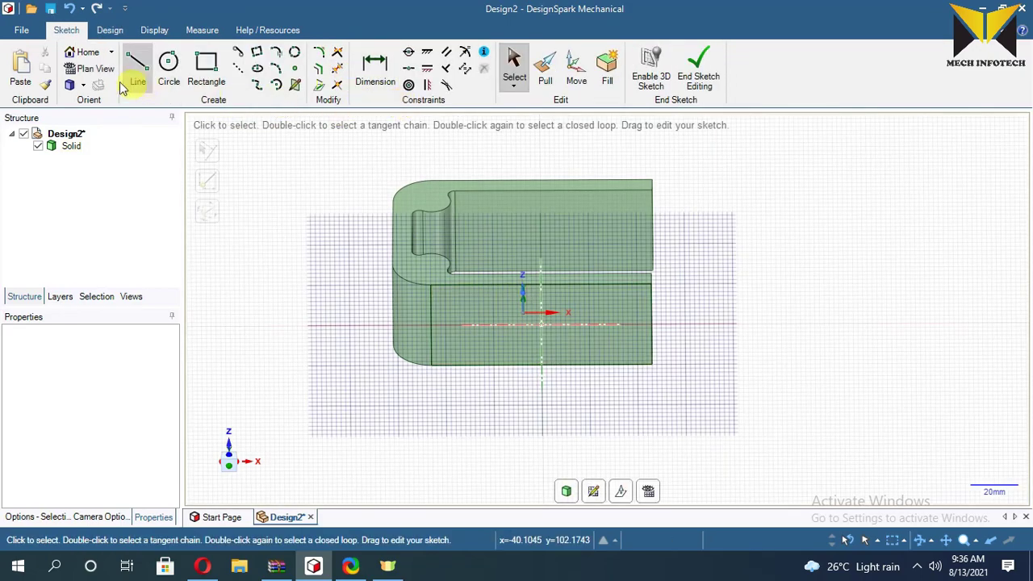
click(97, 71)
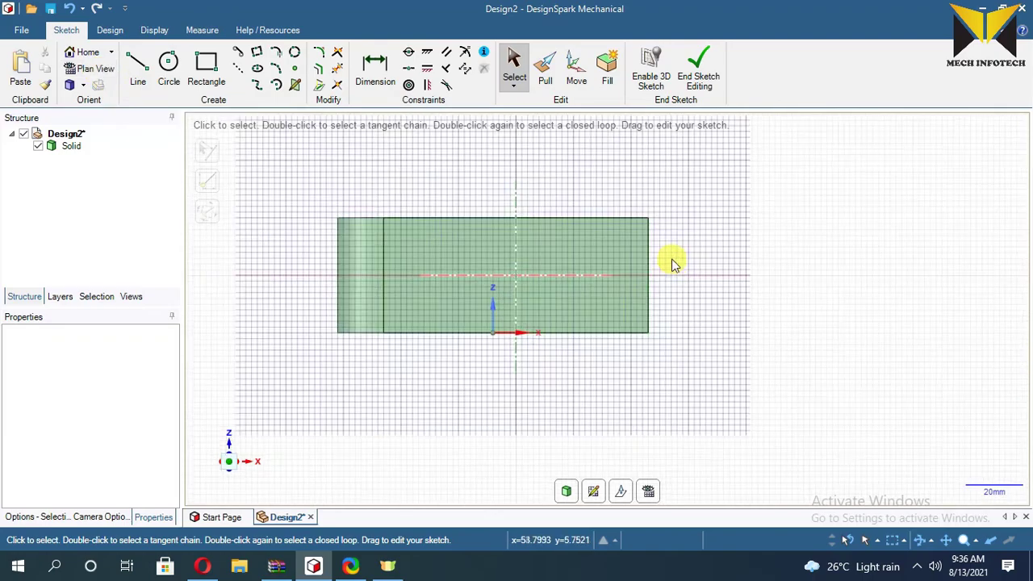
scroll(676, 259, up, 3)
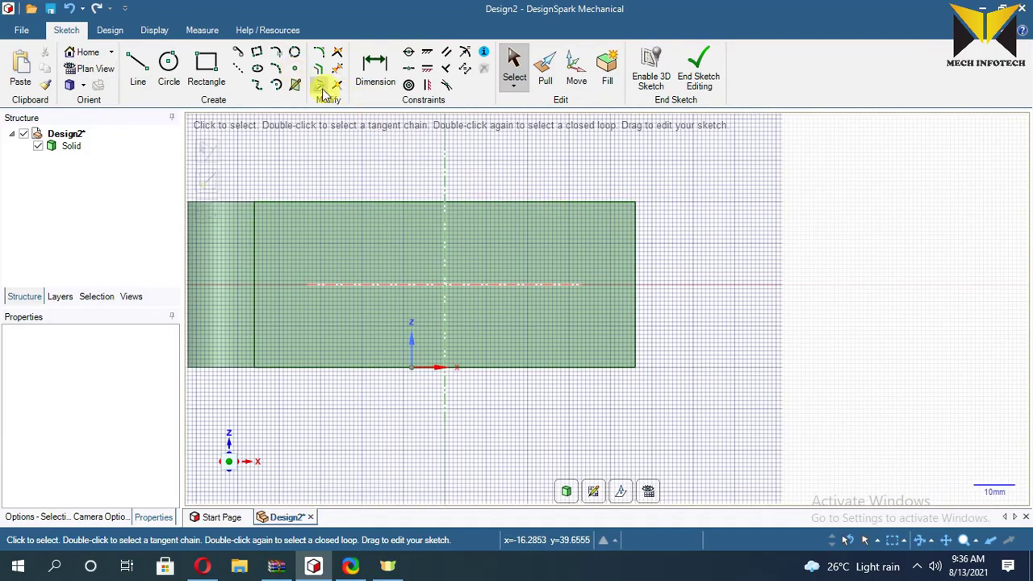
Draw a 180° three-point arc of 20 mm radius between the two end corners of the front arm, bulging outward.
click(277, 71)
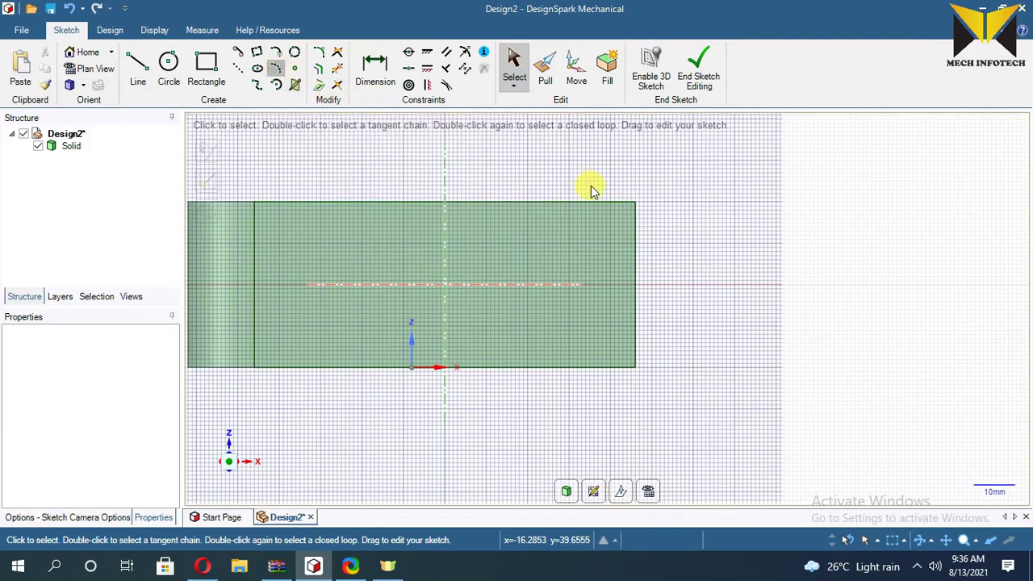
mouse_move(637, 203)
mouse_down()
mouse_move(676, 318)
mouse_move(637, 367)
mouse_up()
mouse_move(721, 291)
mouse_down()
mouse_move(761, 274)
mouse_move(720, 275)
mouse_up()
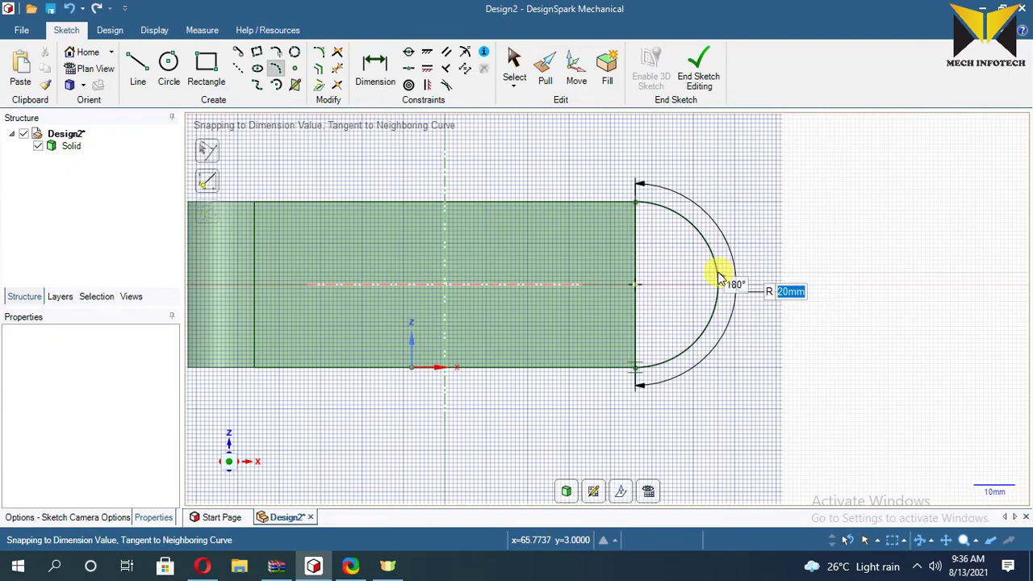
click(720, 279)
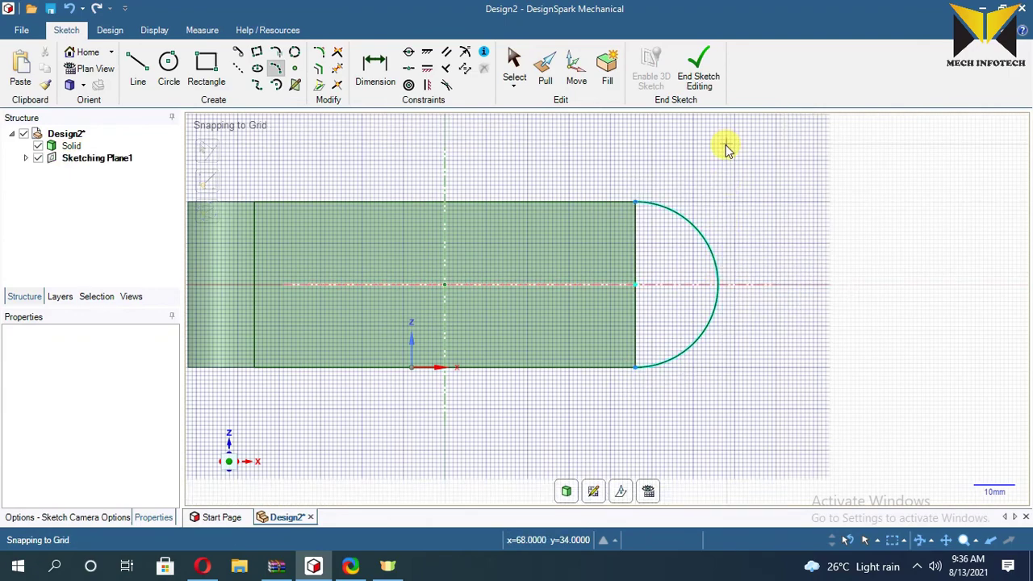
Finish the sketch and pull the half-round face inward through the front arm's thickness to round its end.
click(699, 71)
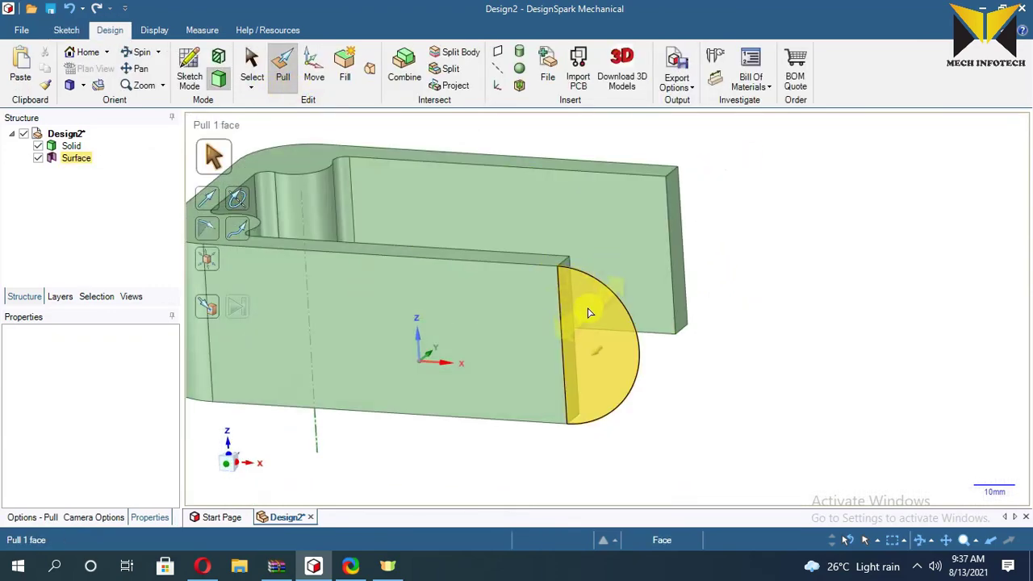
drag(616, 300, 638, 296)
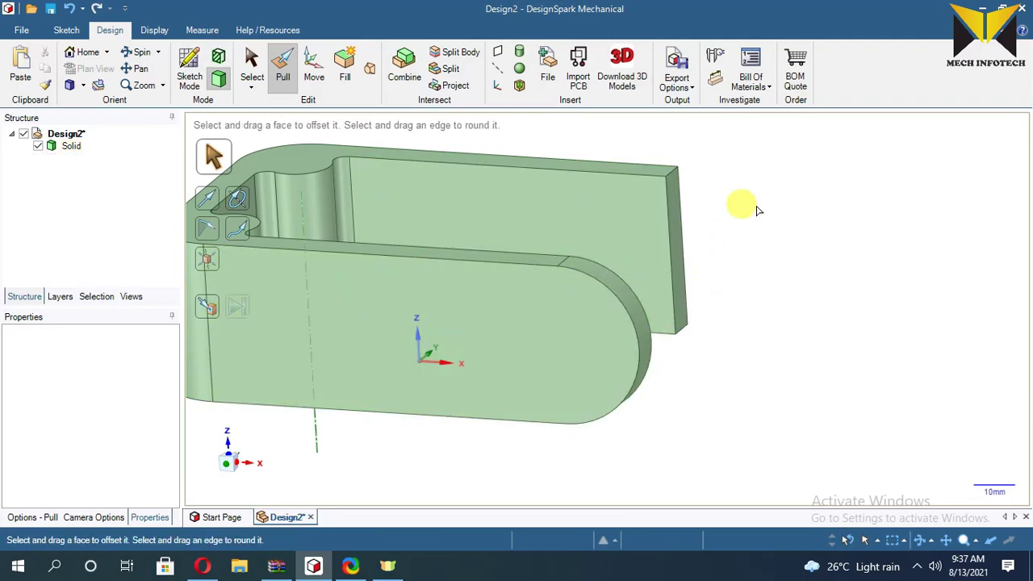
Start a sketch on the opposite arm's flat outer face and view it in plan.
mouse_move(737, 207)
middle_down()
mouse_move(699, 224)
mouse_move(415, 239)
mouse_move(389, 286)
middle_up()
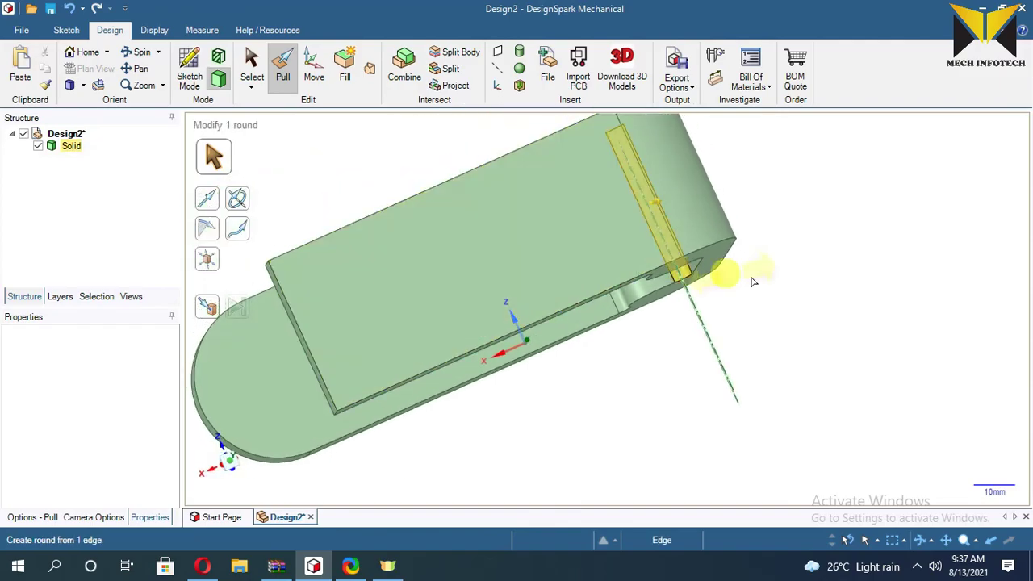
key(s)
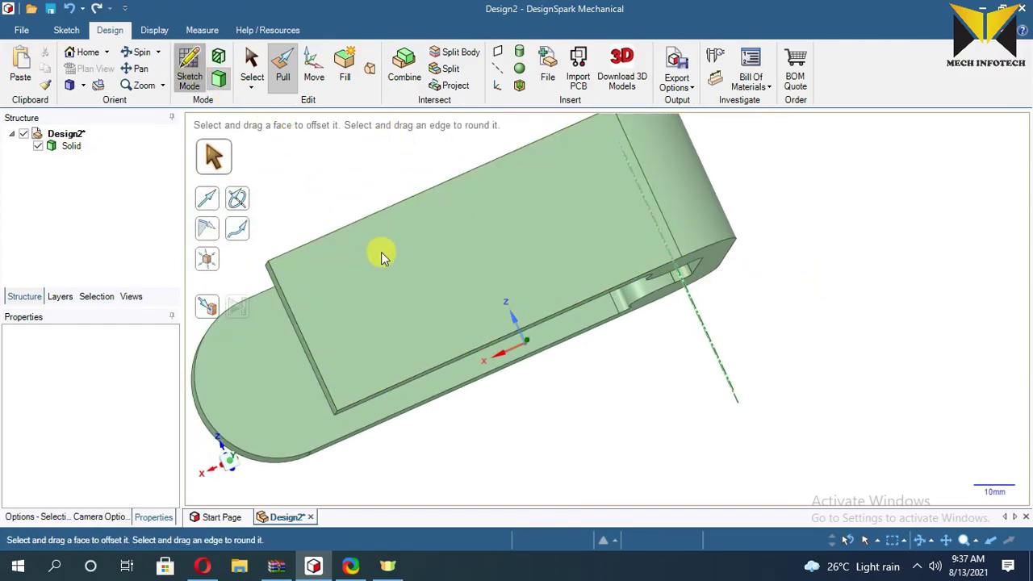
click(422, 284)
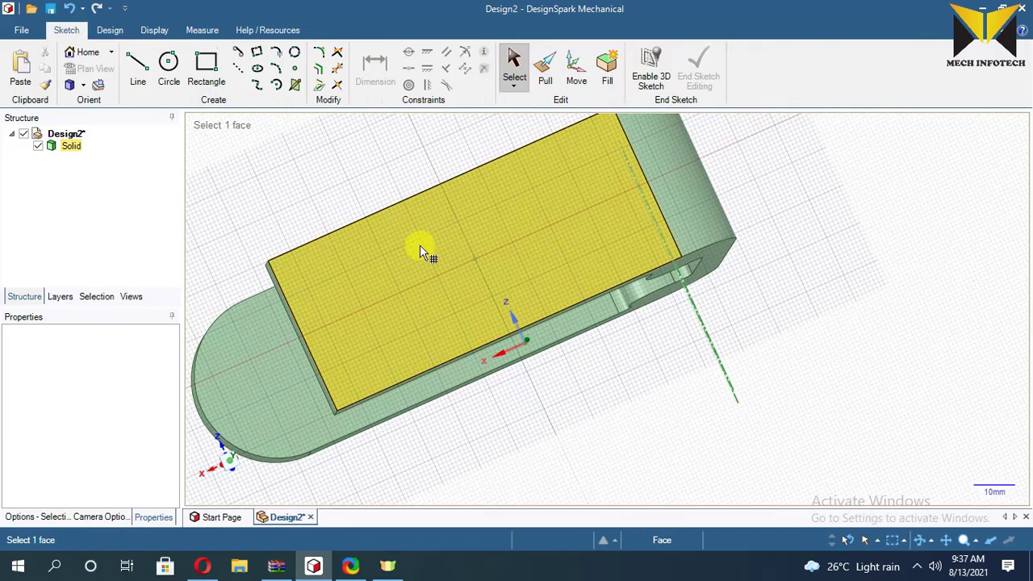
click(420, 246)
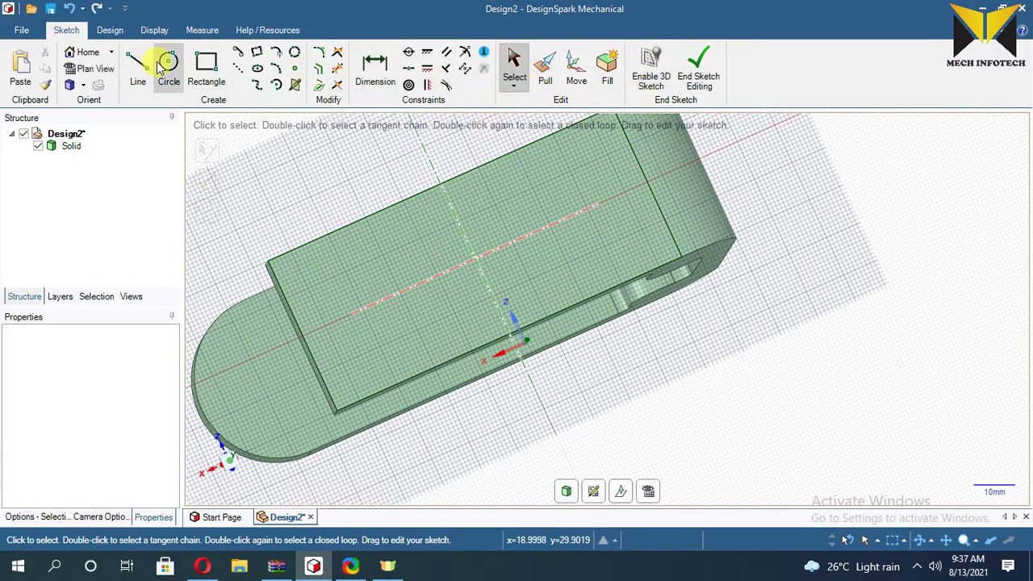
click(95, 69)
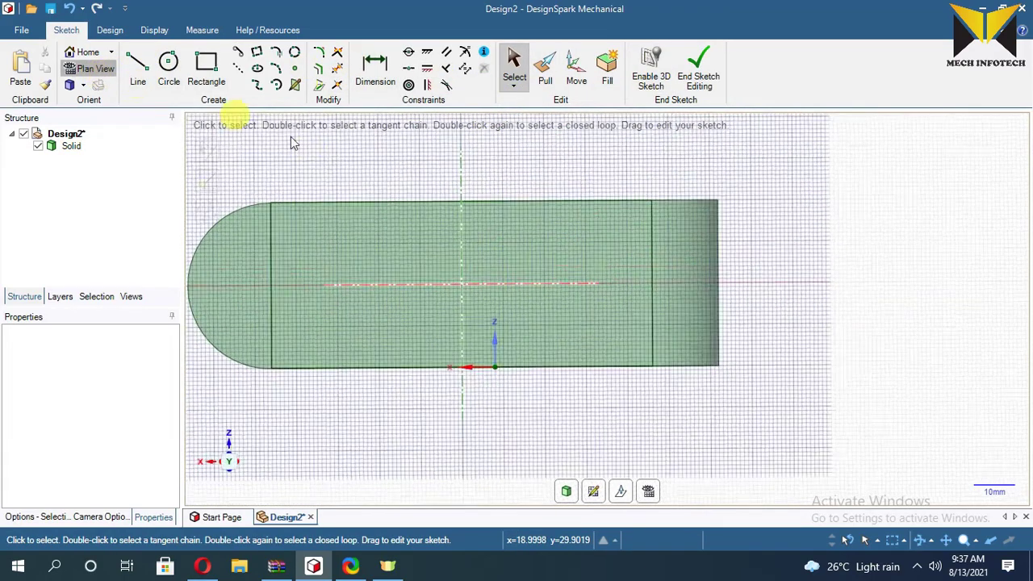
scroll(568, 238, up, 3)
scroll(489, 221, down, 5)
scroll(311, 212, up, 2)
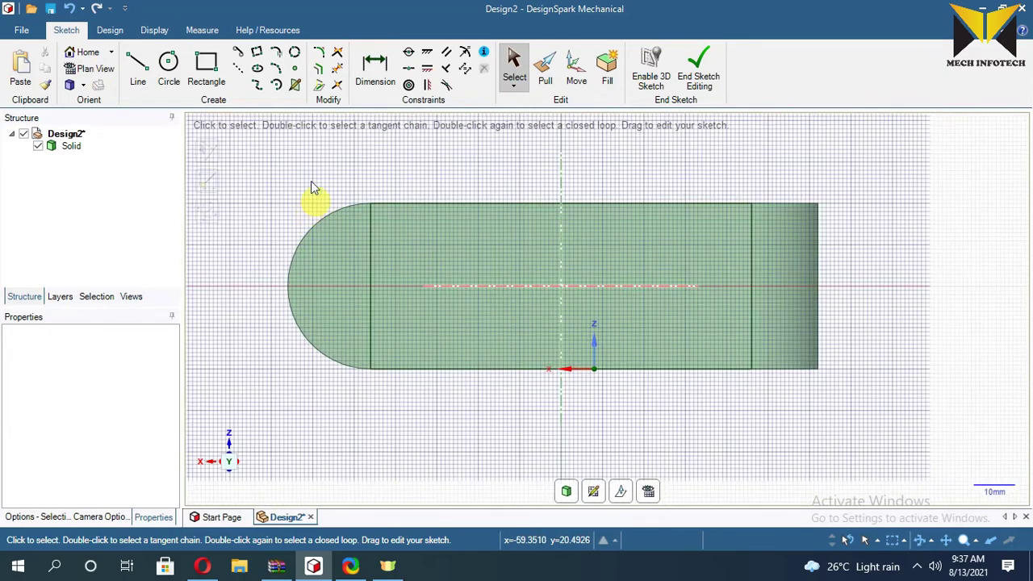
Draw a semicircular three-point arc between the square-ended arm's two end corners, matching the other arm's rounded end.
click(275, 68)
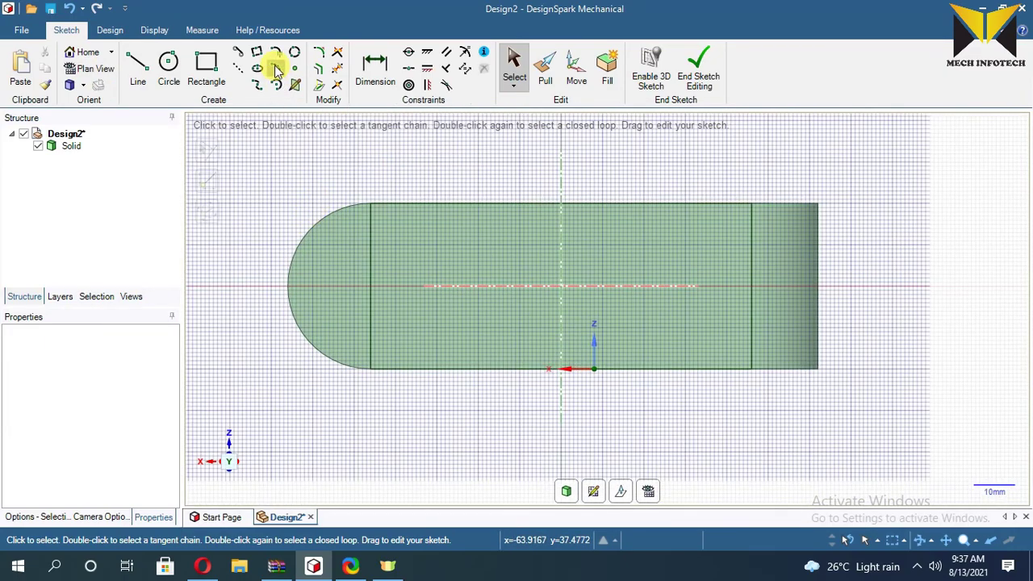
click(370, 202)
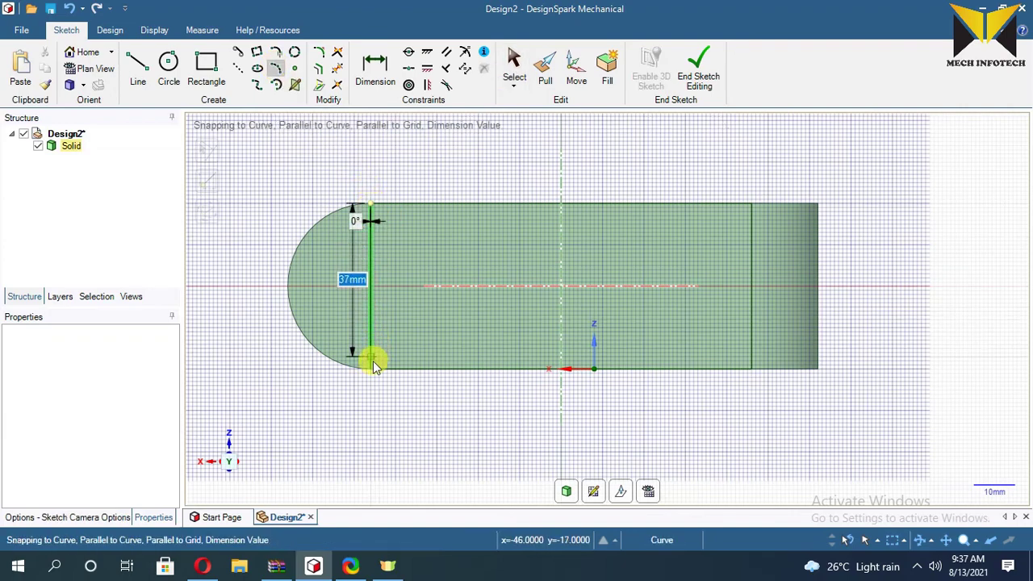
click(372, 370)
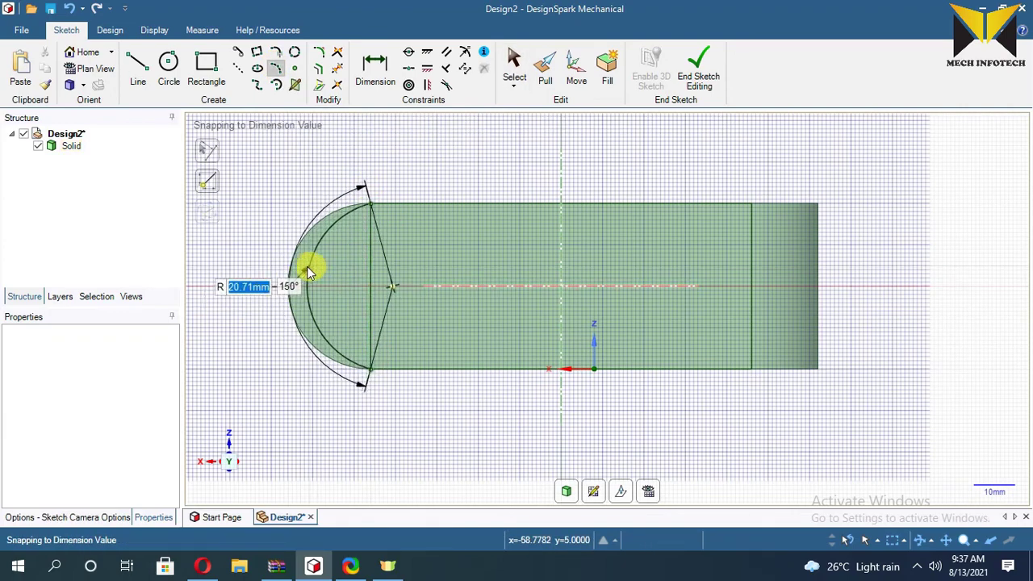
click(291, 272)
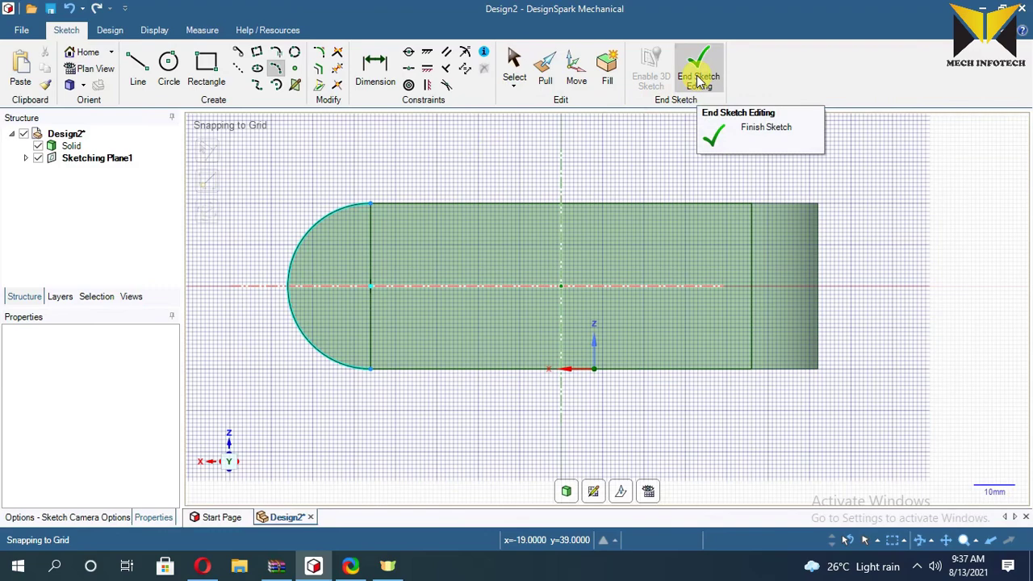
Finish the sketch and pull the half-round face inward 8 mm to round the second arm's end.
click(699, 81)
click(328, 246)
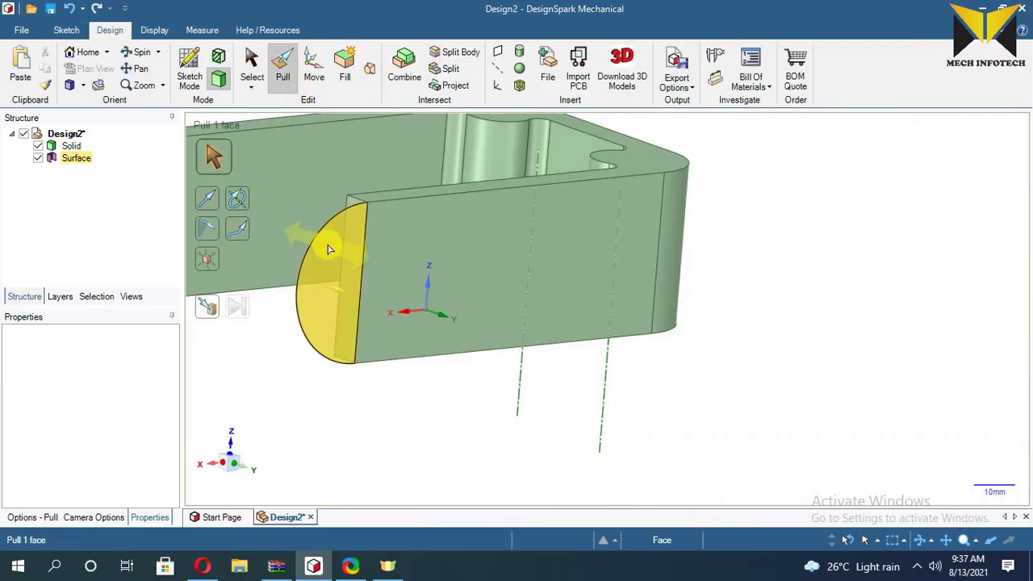
drag(328, 249, 295, 239)
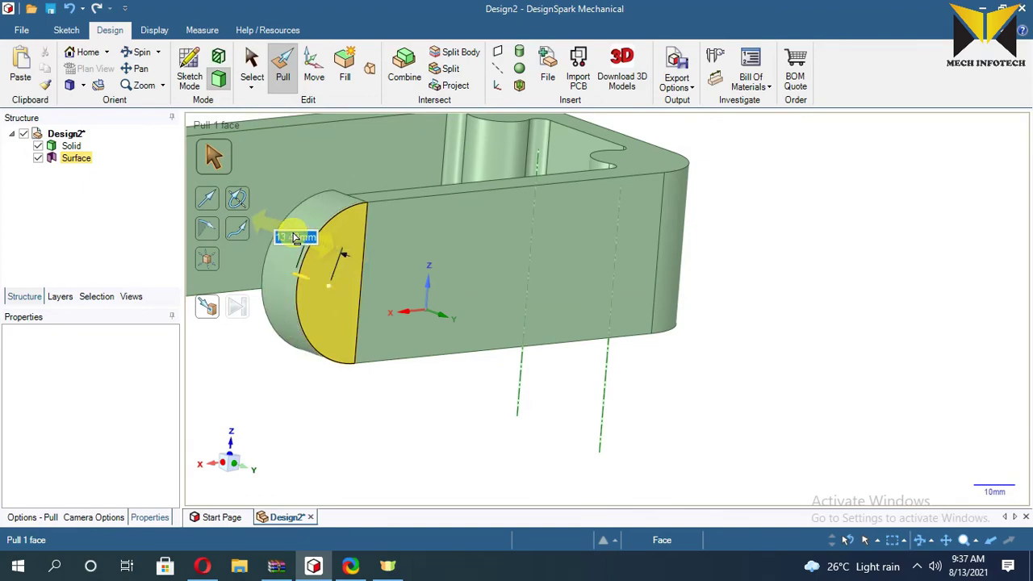
text(8)
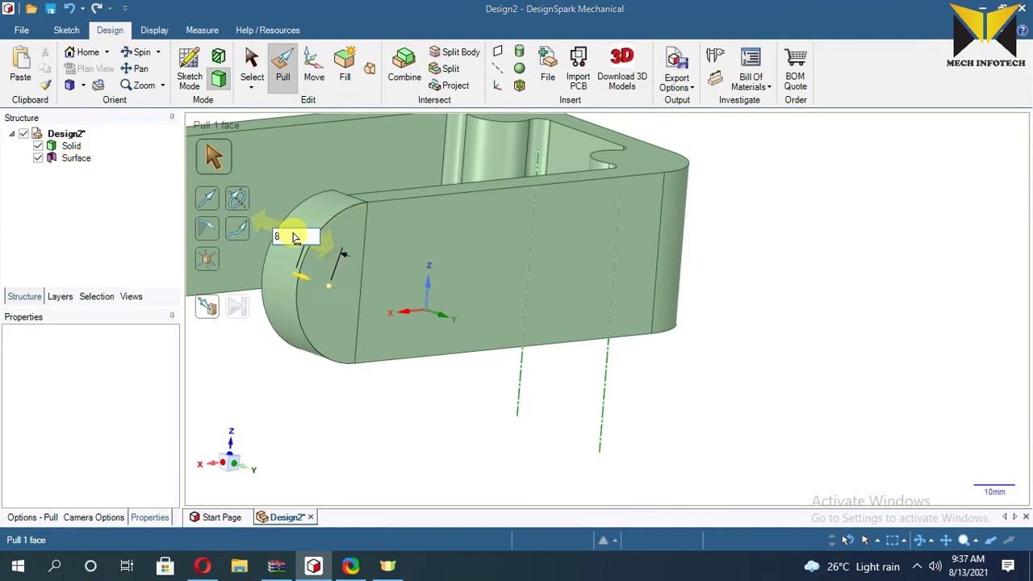
key(Return)
Start a sketch on the front arm's flat outer face, including its rounded end, and view it in plan.
click(530, 261)
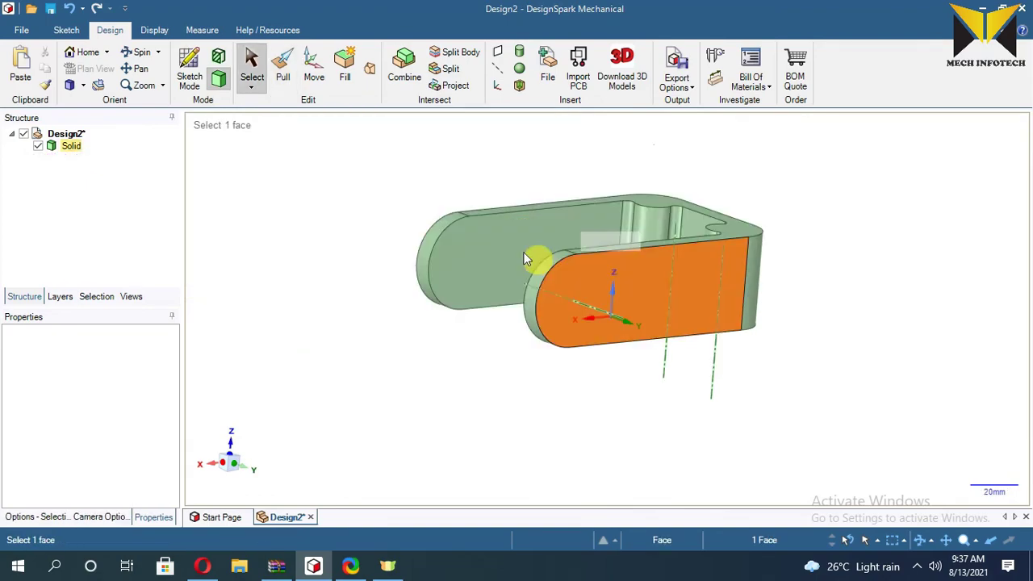
click(191, 73)
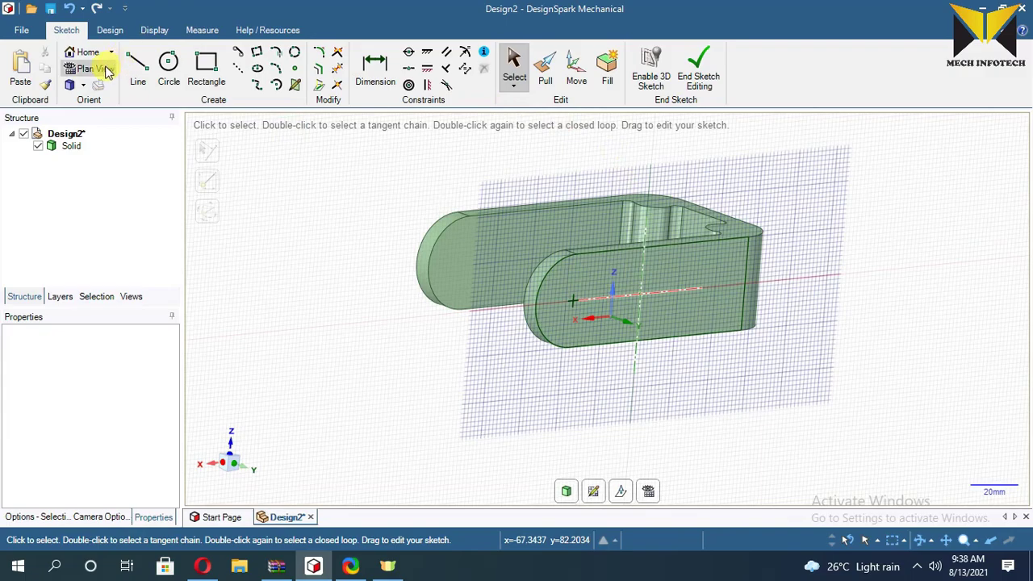
click(103, 72)
scroll(431, 240, up, 4)
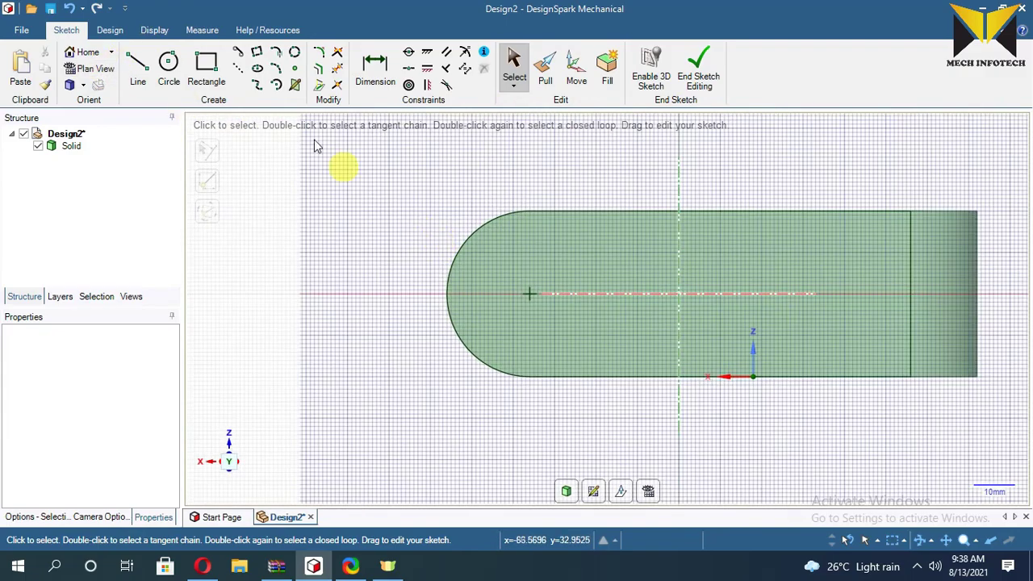
Draw a 25 mm diameter circle centred on the arc centre of the arm's rounded end.
click(169, 66)
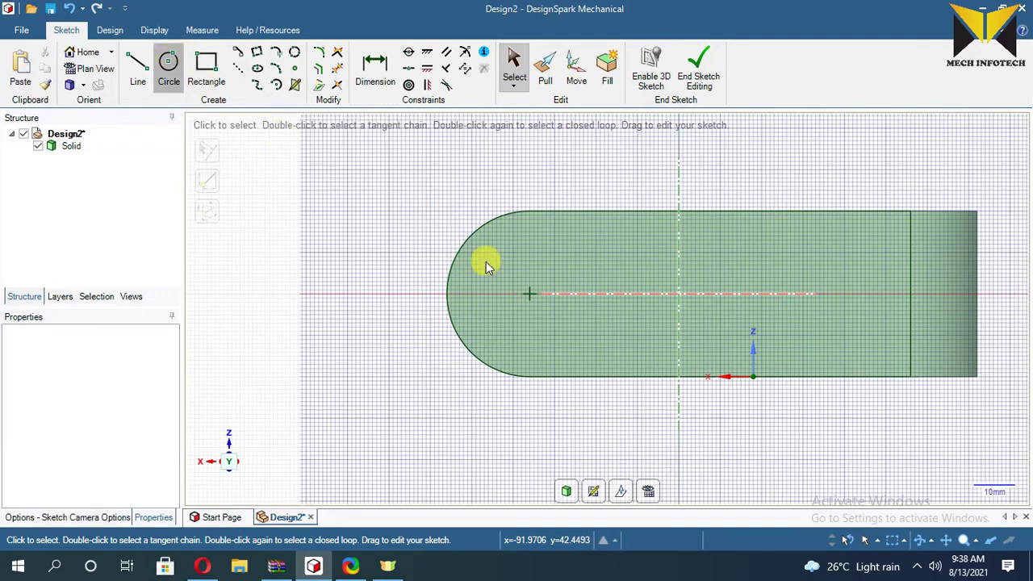
click(529, 294)
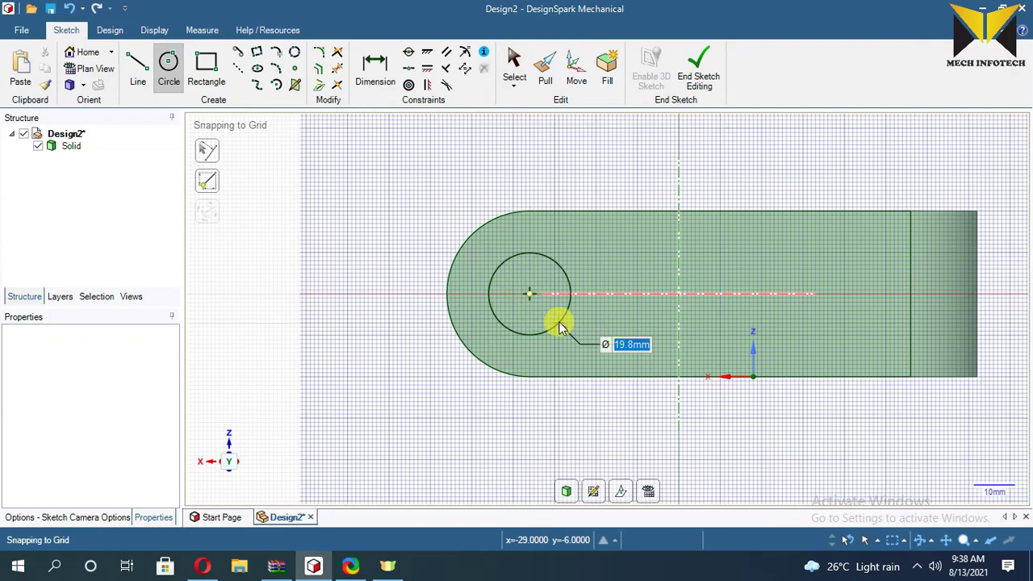
text(25)
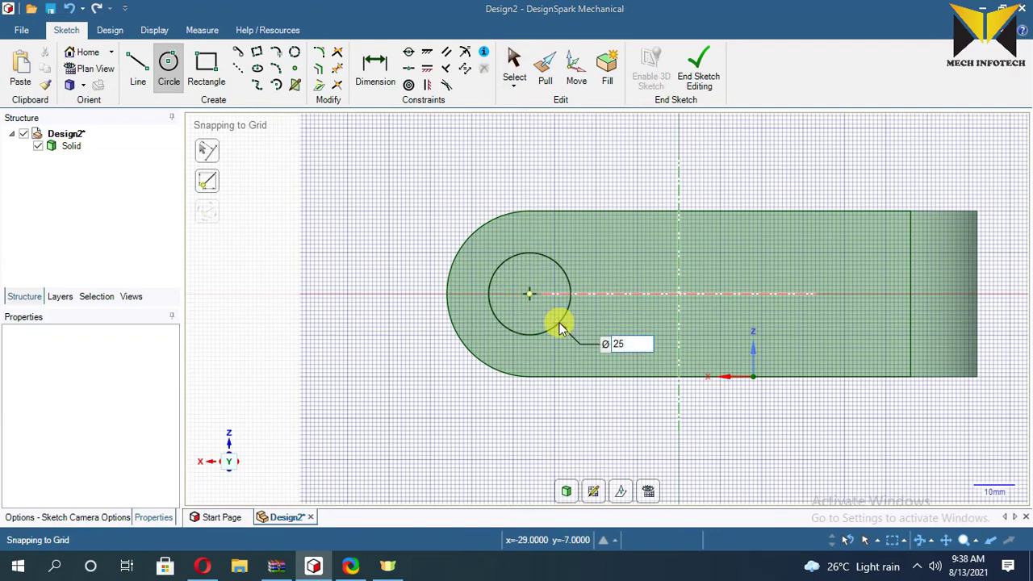
key(Return)
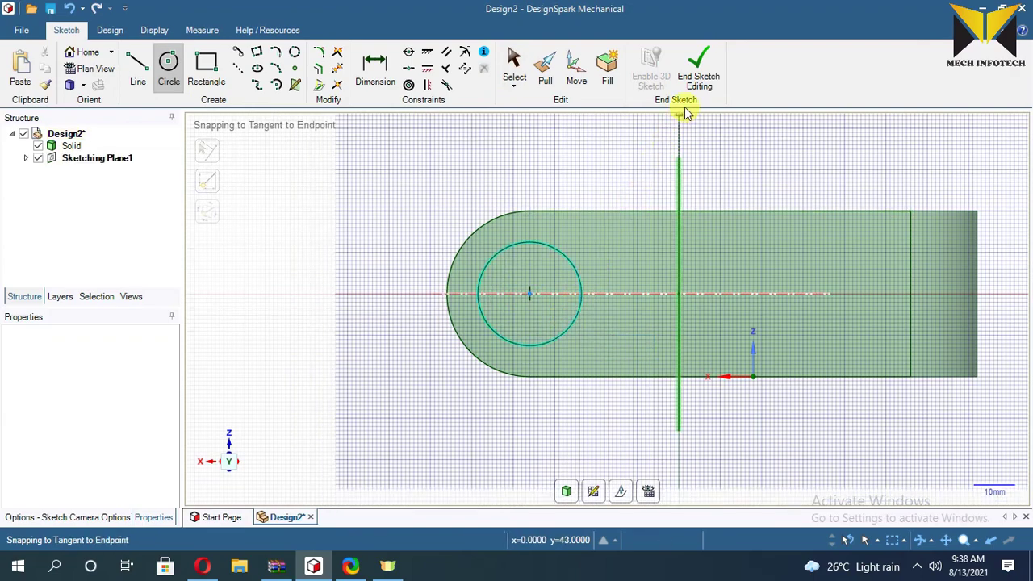
Finish the sketch and pull the circular face inward about 137 mm to cut aligned holes through both arms.
click(699, 72)
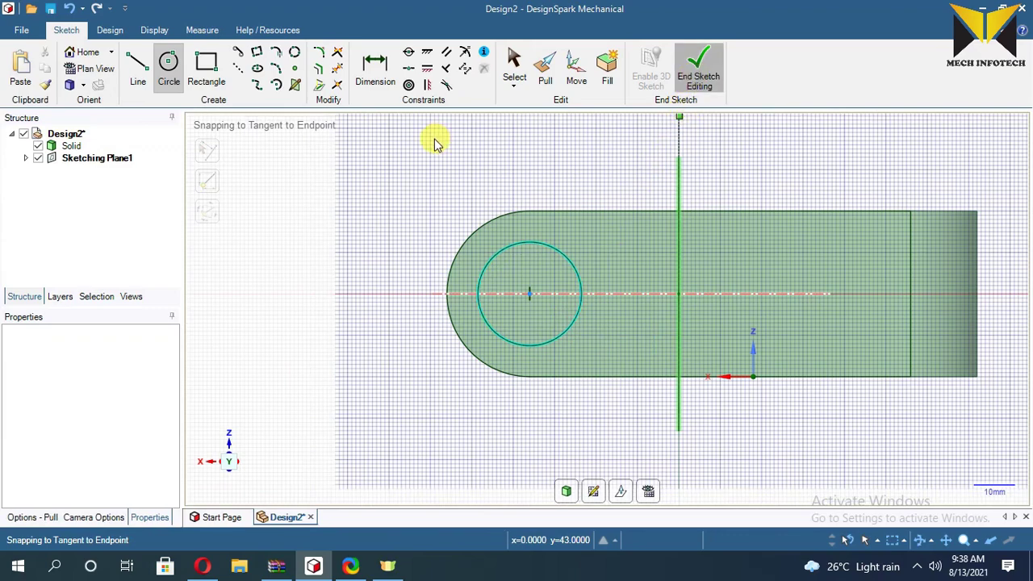
mouse_move(431, 140)
middle_down()
mouse_move(437, 162)
mouse_move(461, 180)
middle_up()
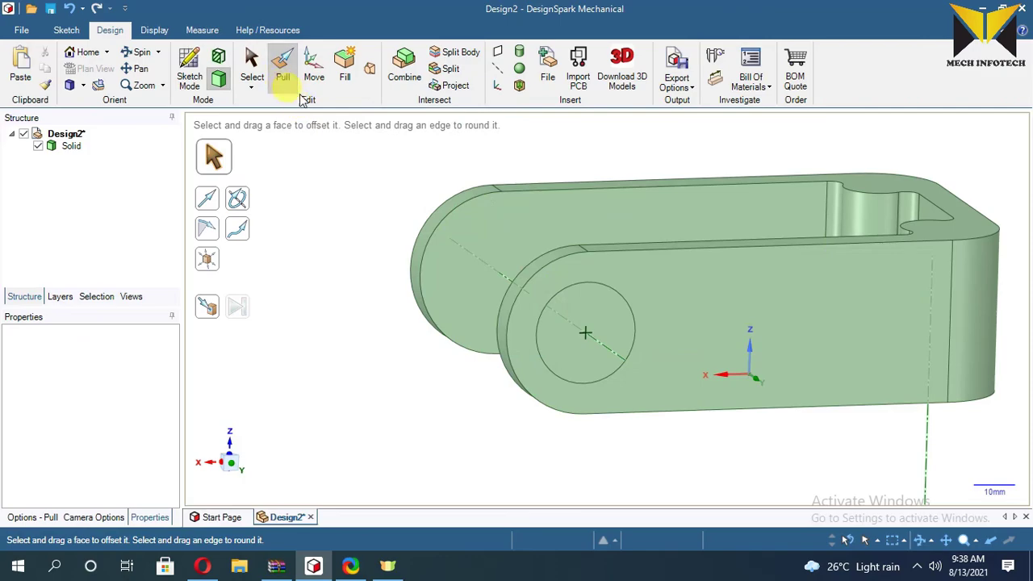
click(586, 299)
drag(505, 233, 430, 179)
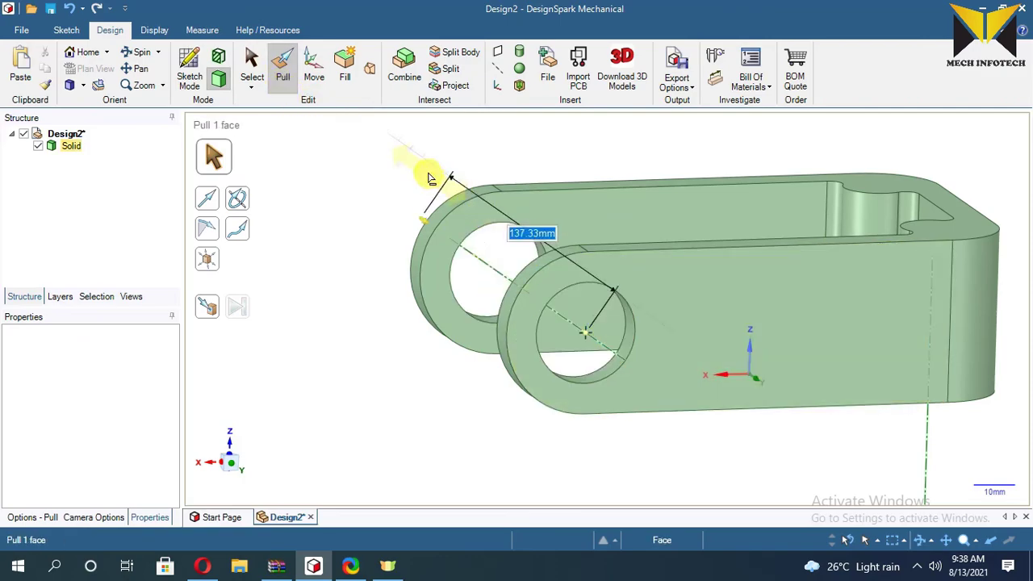
click(422, 185)
click(613, 202)
Start a sketch on the bracket's U-shaped top face and view it in plan.
key(s)
middle_drag(614, 202, 768, 181)
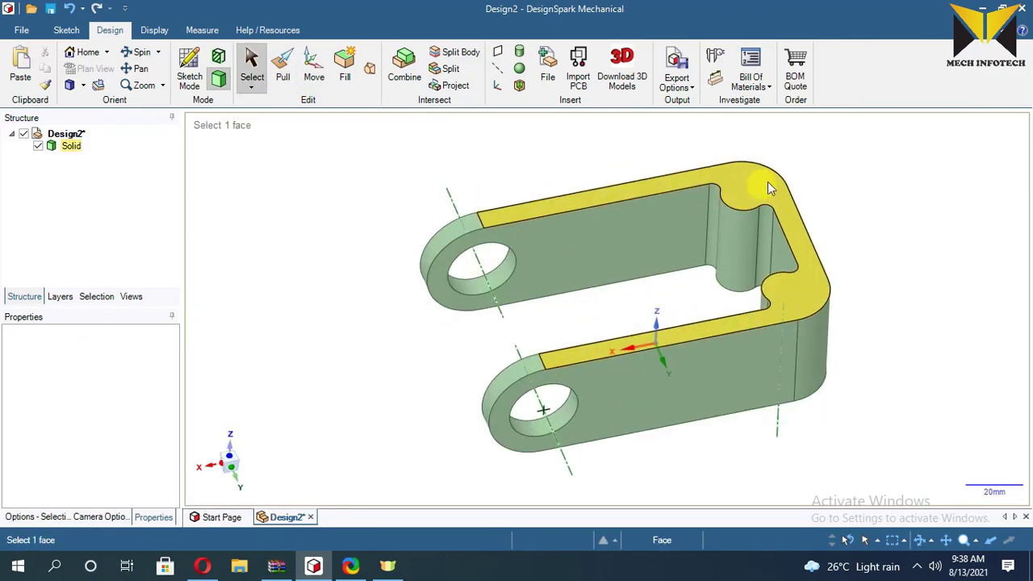
click(757, 190)
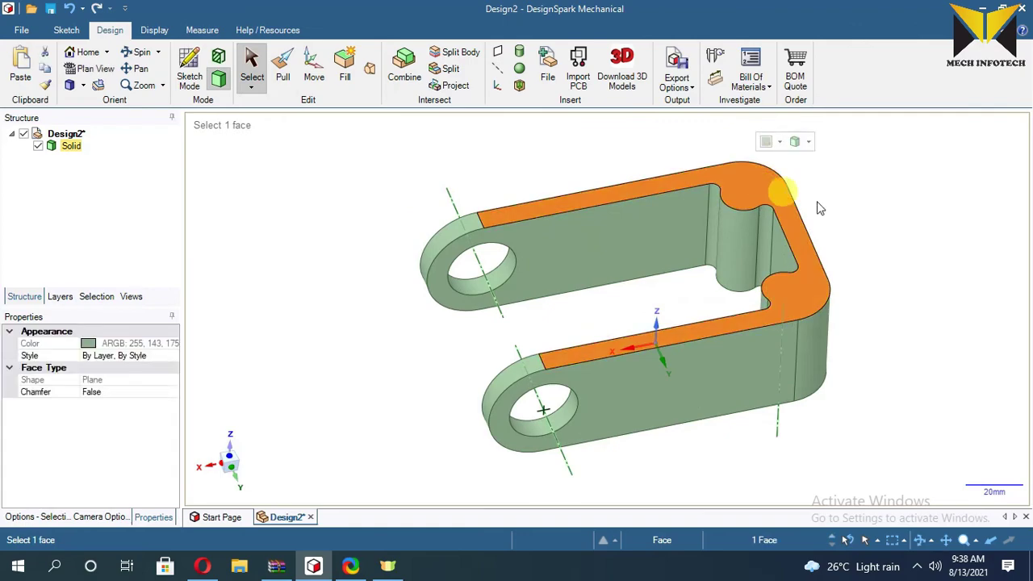
click(191, 72)
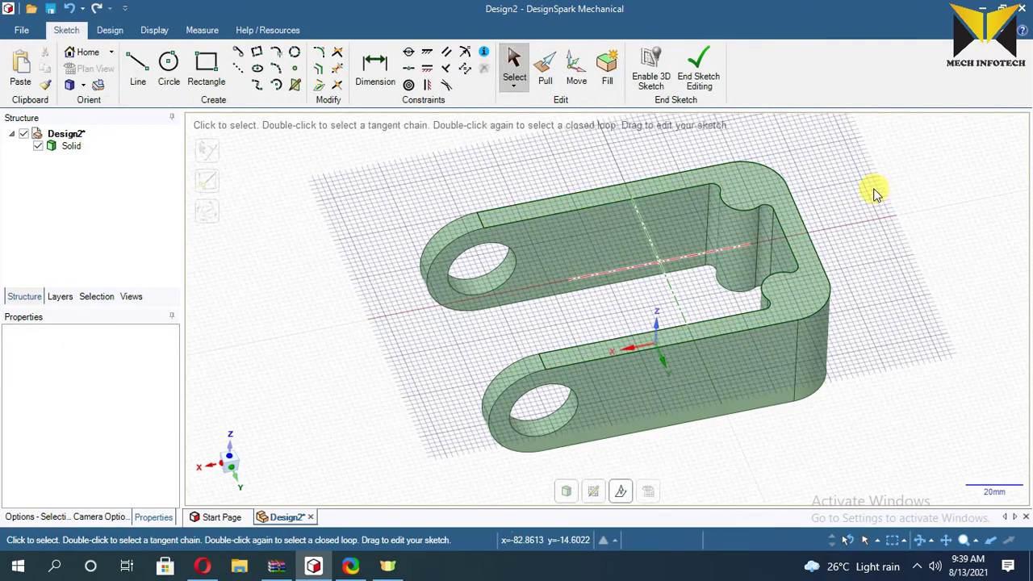
click(91, 70)
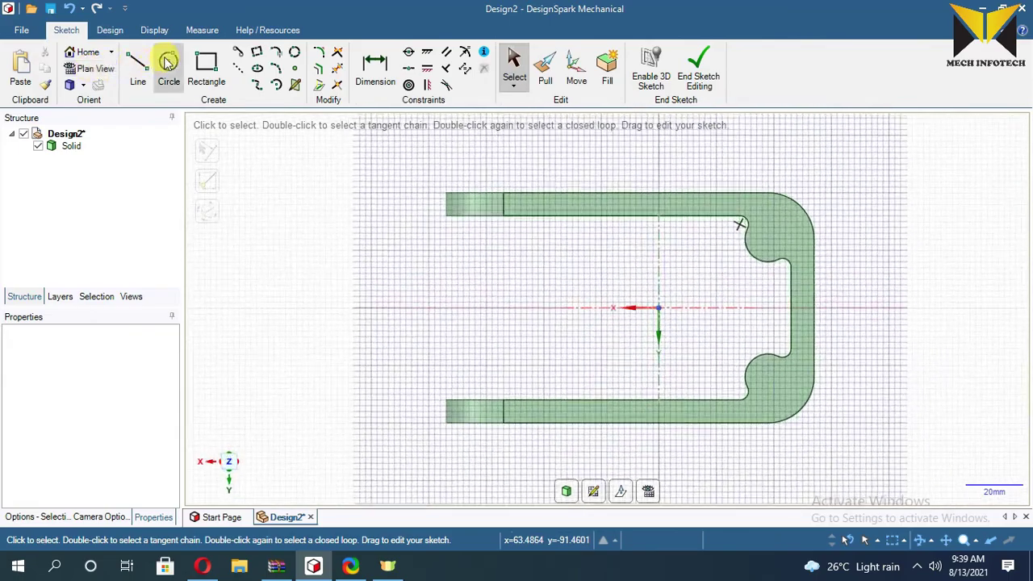
Draw two equal circles centred on the rounded bosses in the bracket's two inner corners.
click(170, 68)
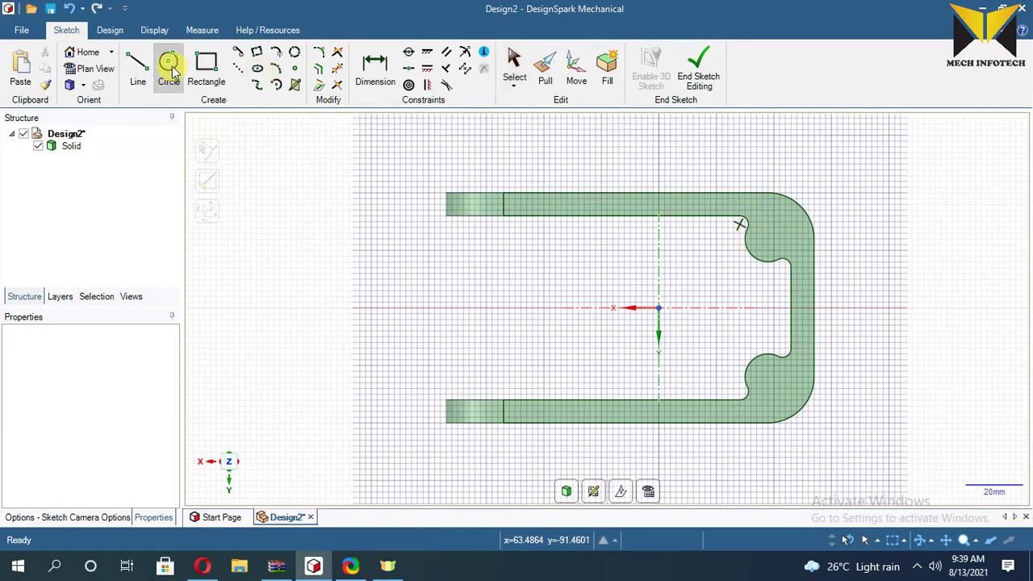
click(781, 244)
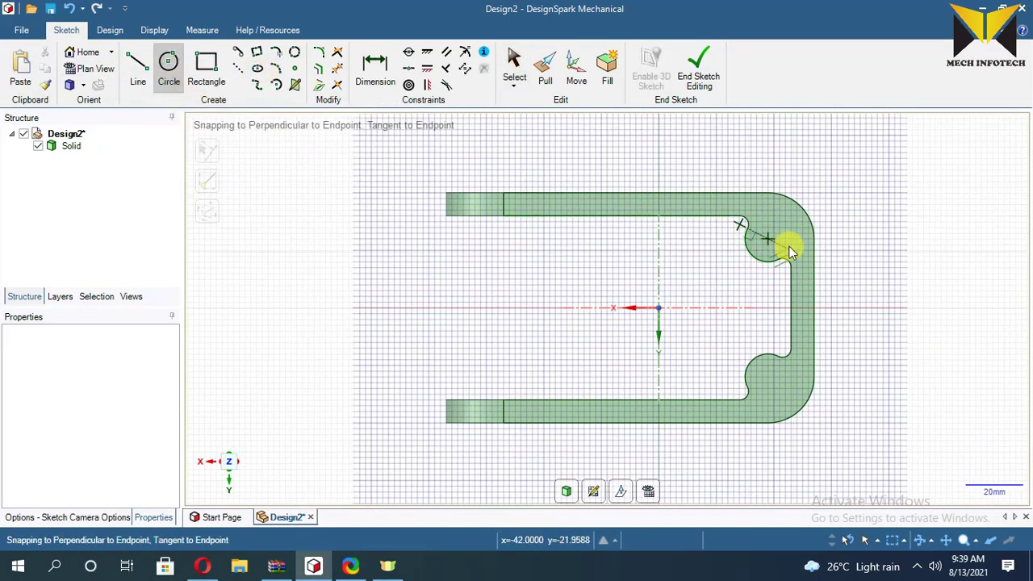
click(771, 238)
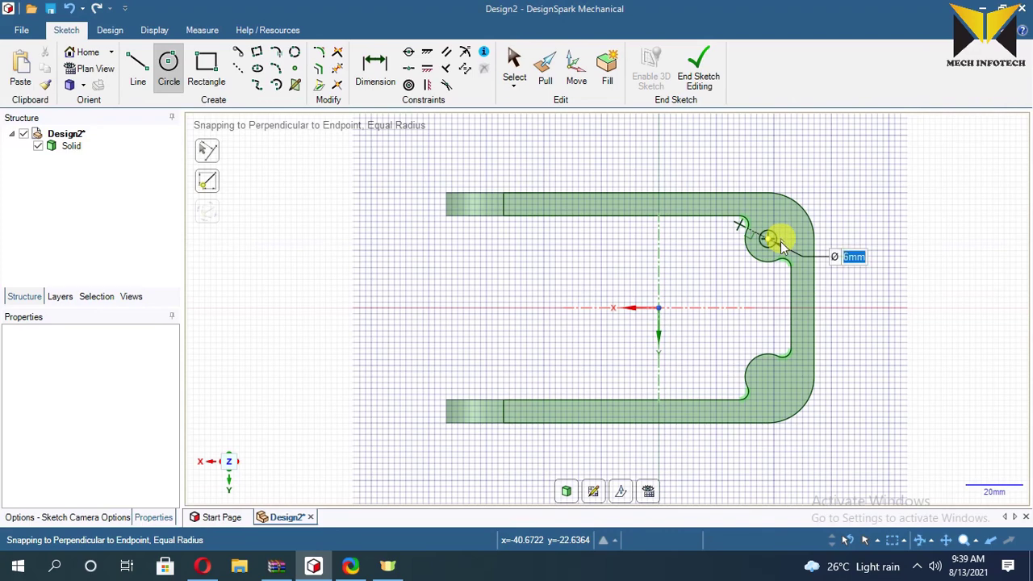
click(781, 242)
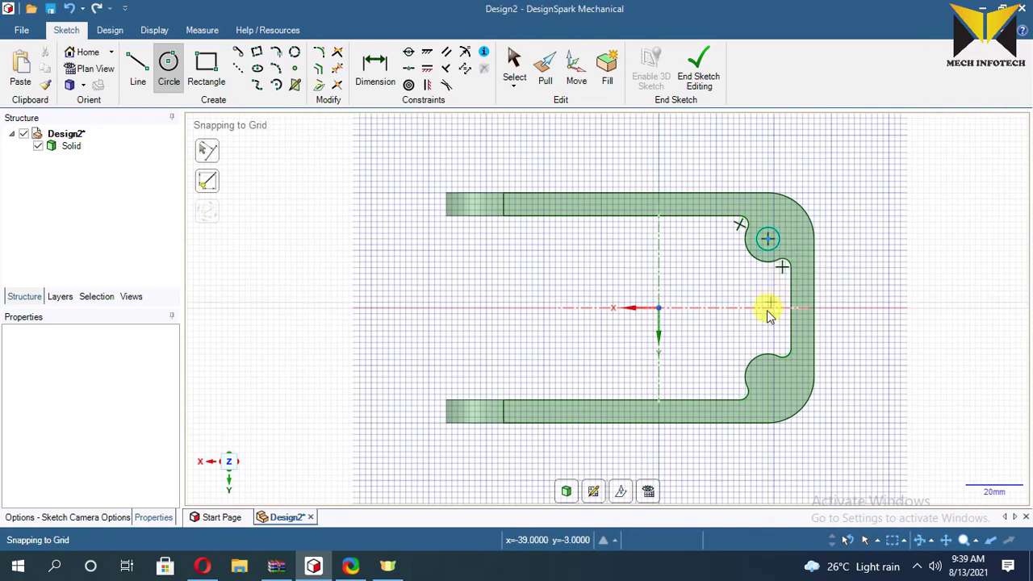
click(777, 387)
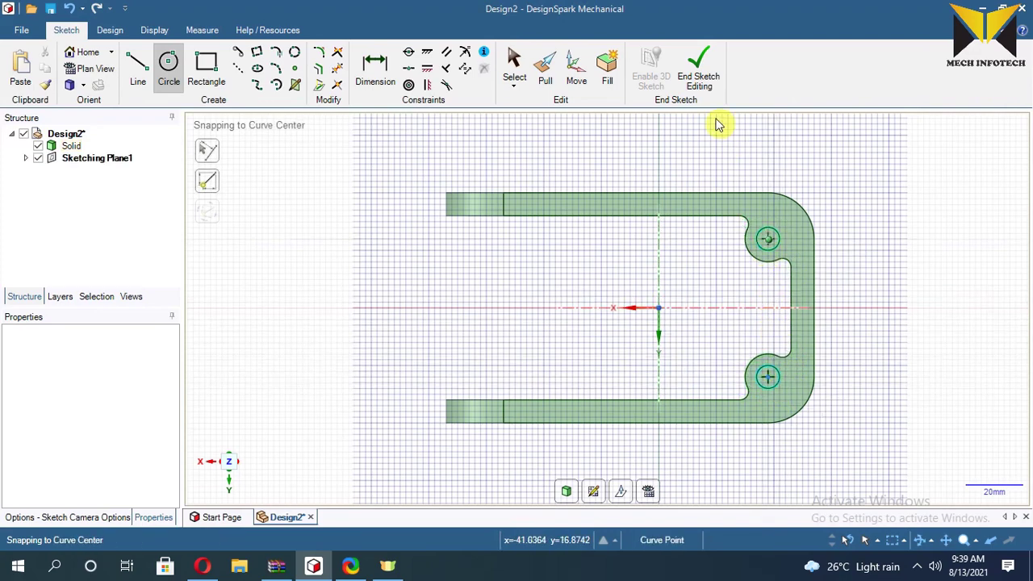
Finish the sketch and pull the rear boss's circular face 32 mm down into the solid to cut a blind hole.
click(693, 72)
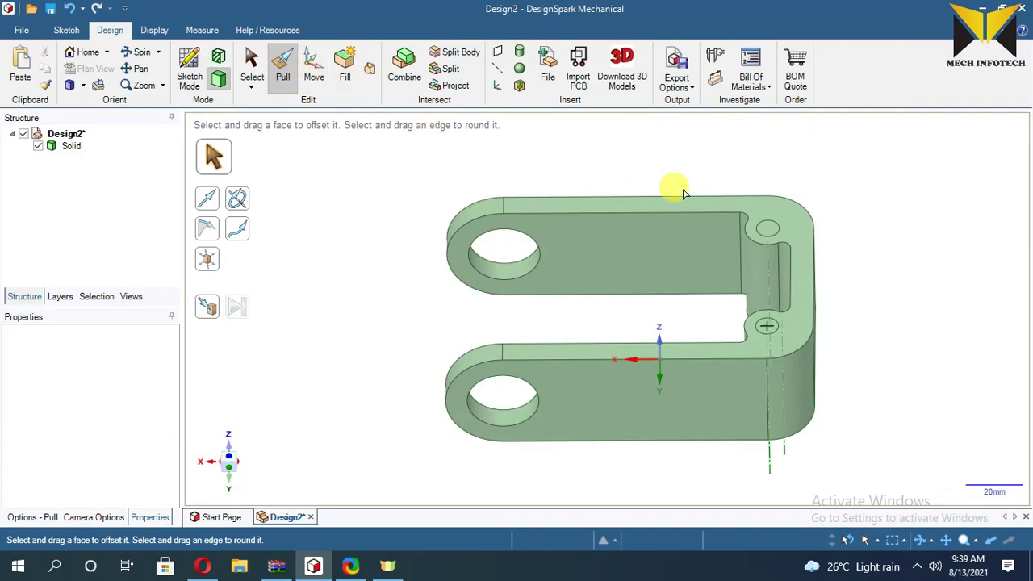
click(767, 230)
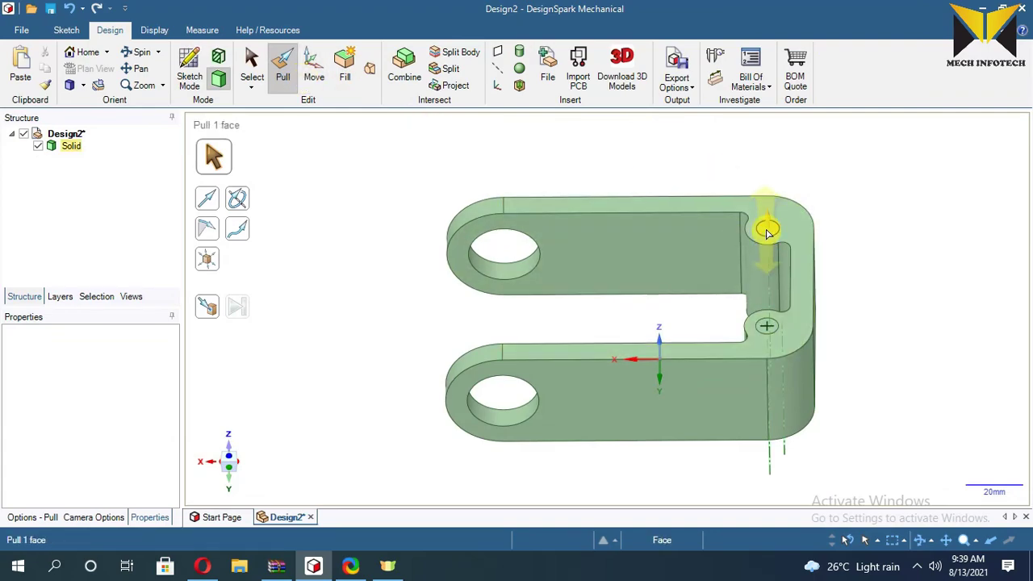
drag(767, 232, 769, 285)
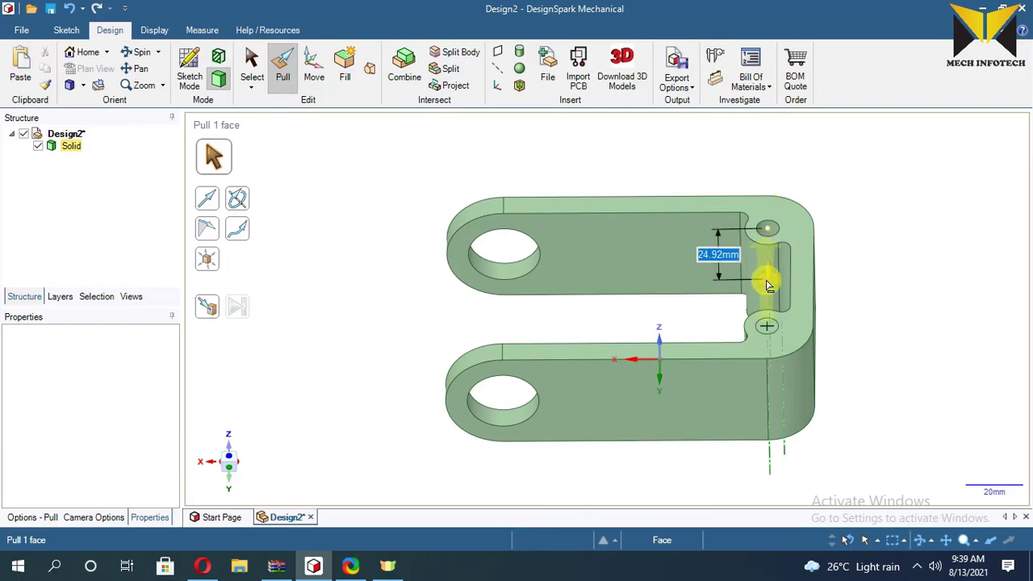
text(32)
key(Return)
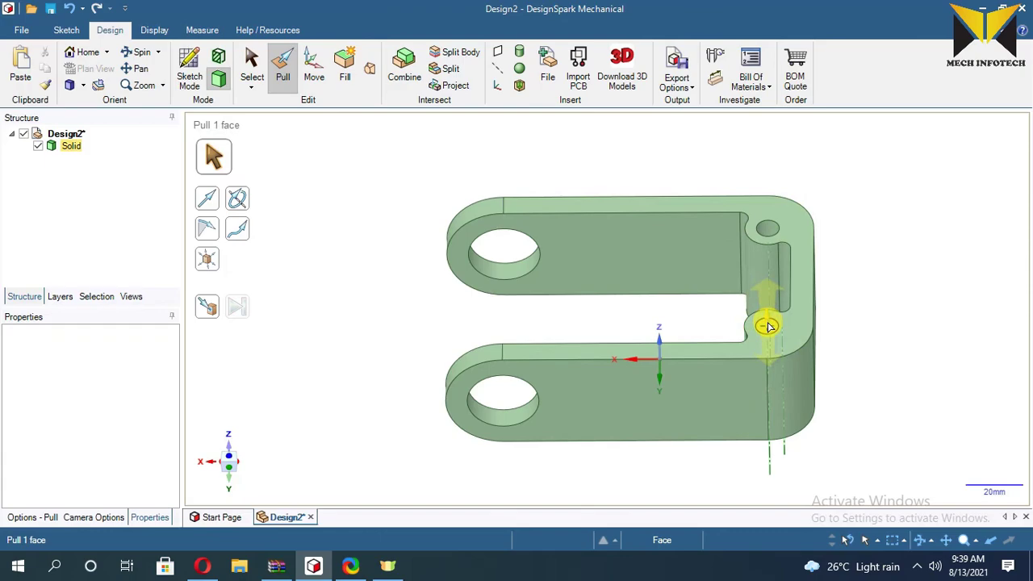
Pull the front boss's circular face 32 mm down into the solid to cut the matching blind hole.
click(767, 324)
drag(766, 325, 771, 362)
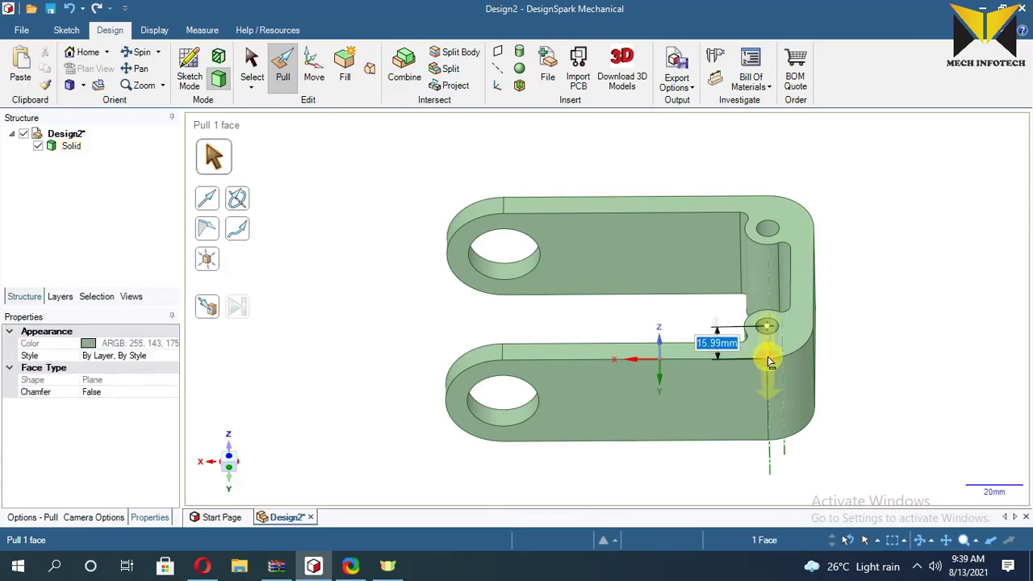
text(32)
key(Return)
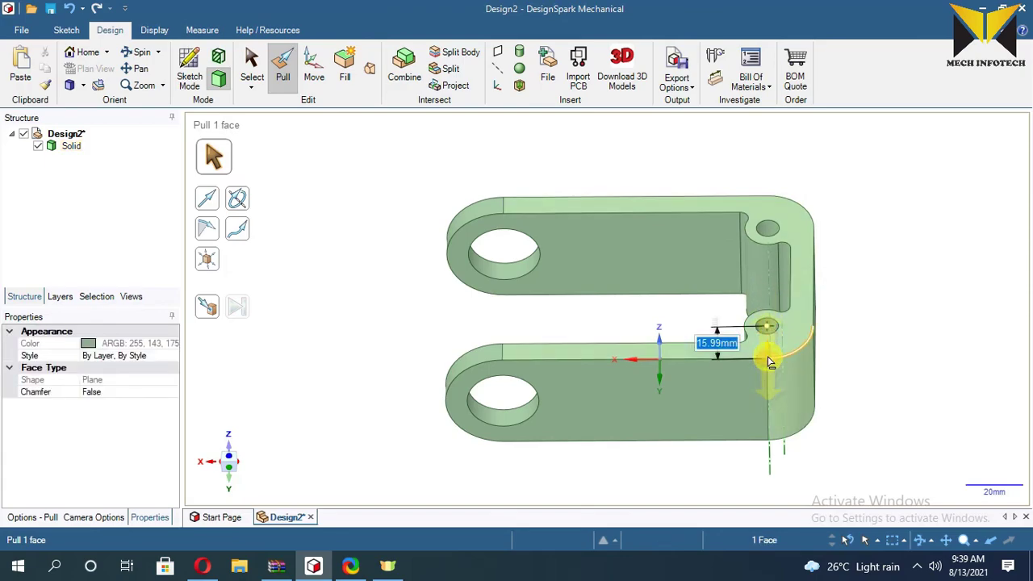
Start a sketch on the bracket's U-shaped bottom face and view it in plan.
middle_drag(467, 200, 293, 203)
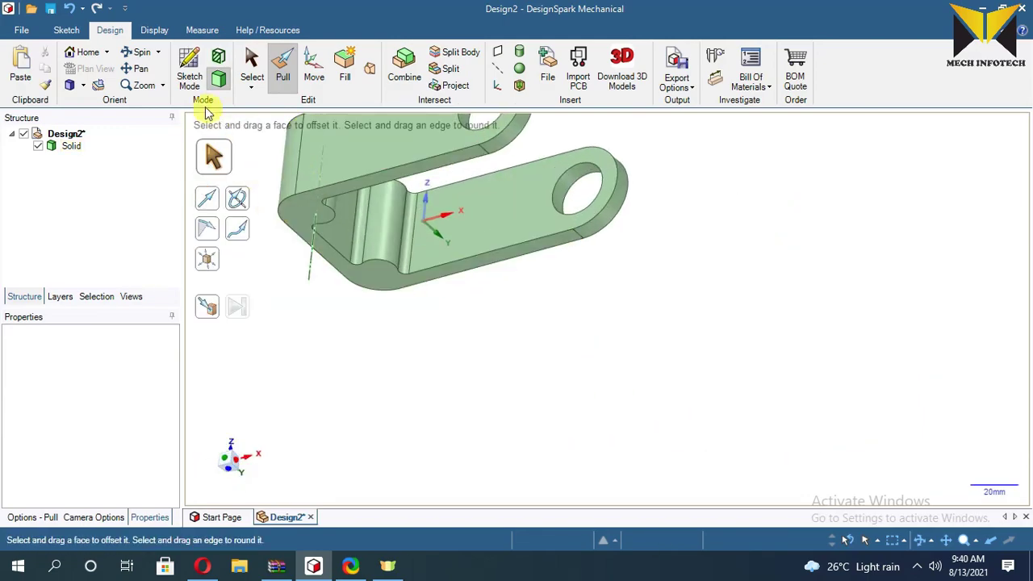
click(251, 65)
click(305, 215)
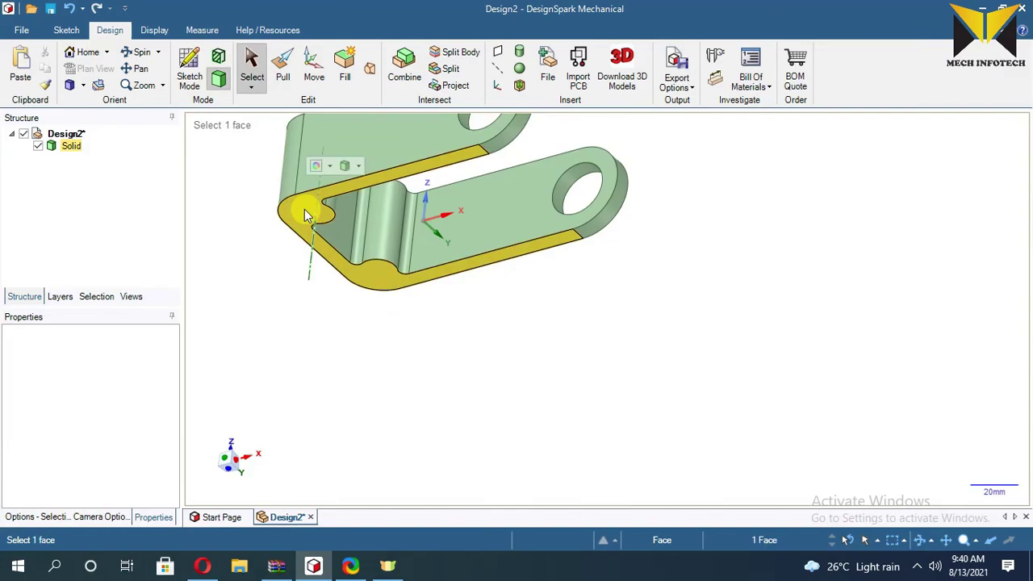
click(187, 74)
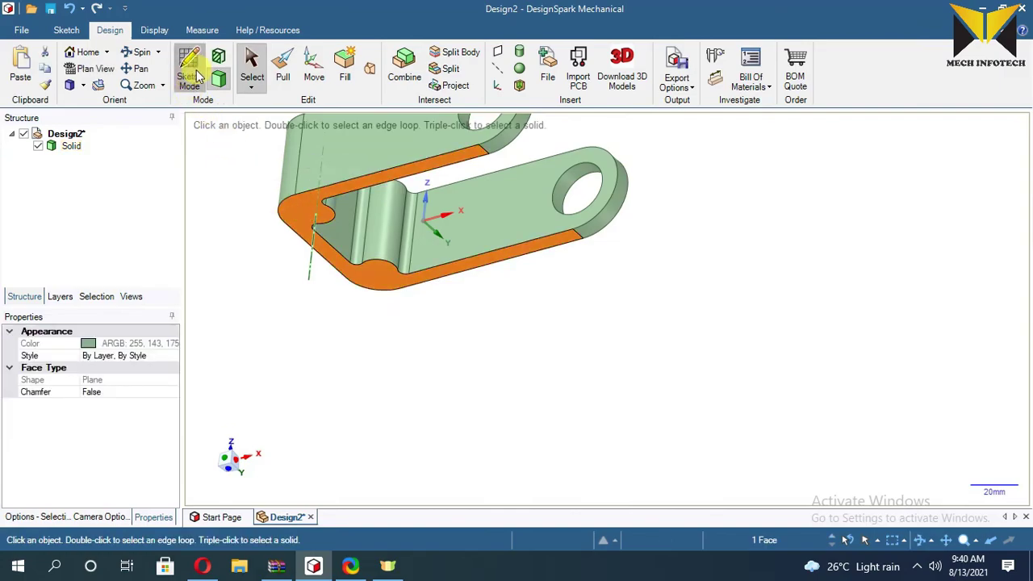
click(91, 70)
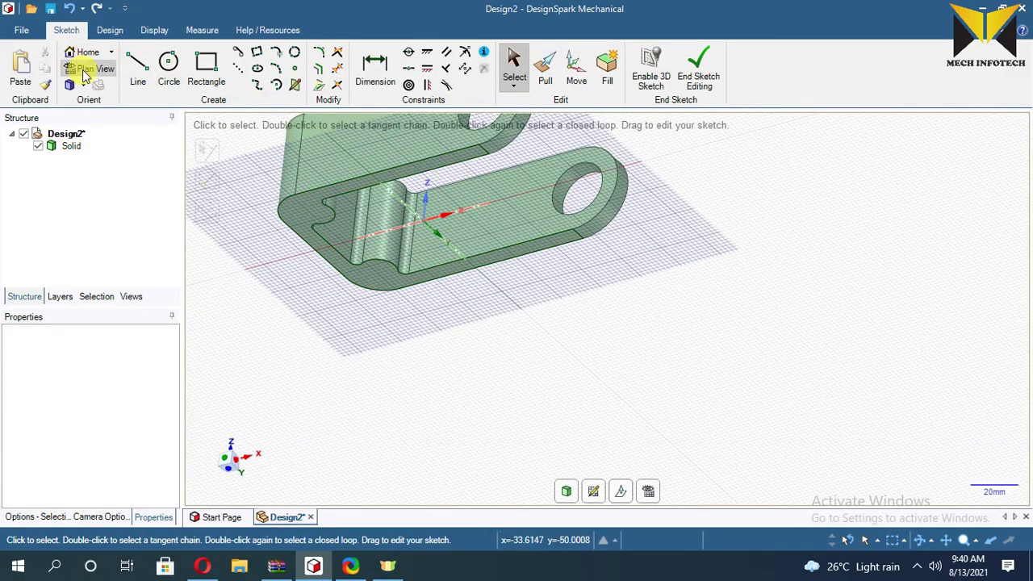
scroll(364, 260, down, 3)
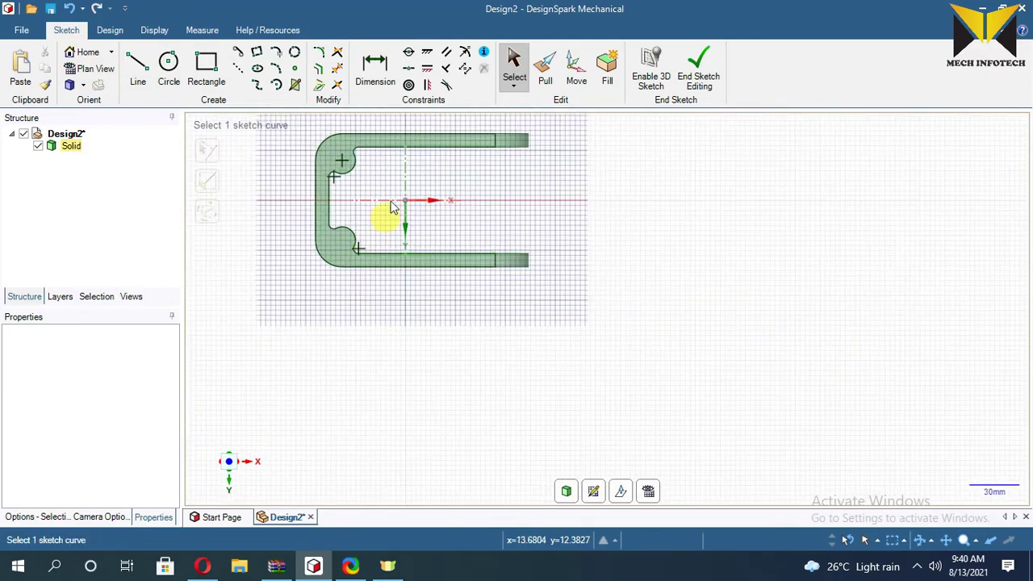
Draw a straight line perpendicular across the gap between the arms' inner edges, about 63 mm from the outer back edge.
click(138, 64)
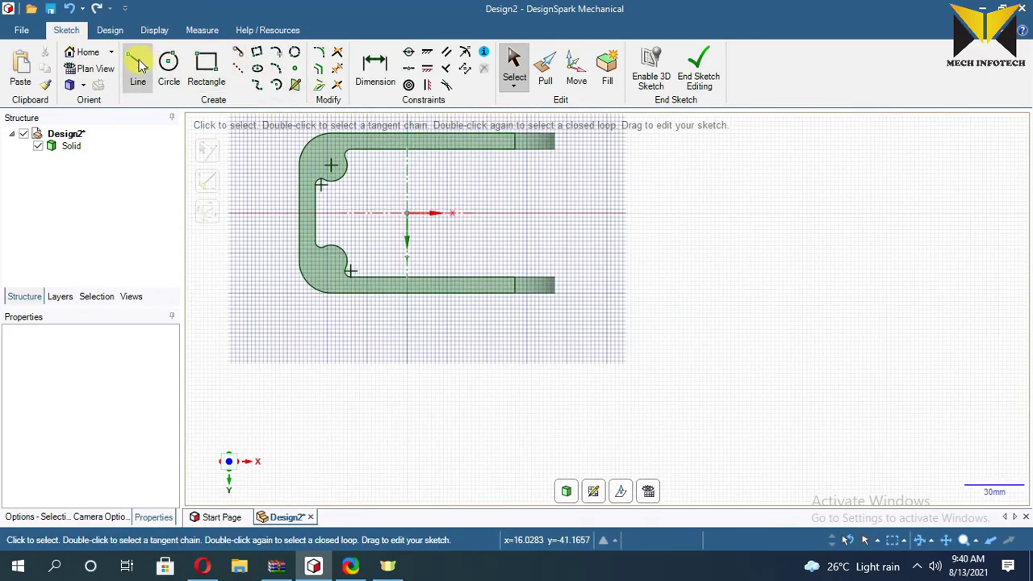
click(424, 149)
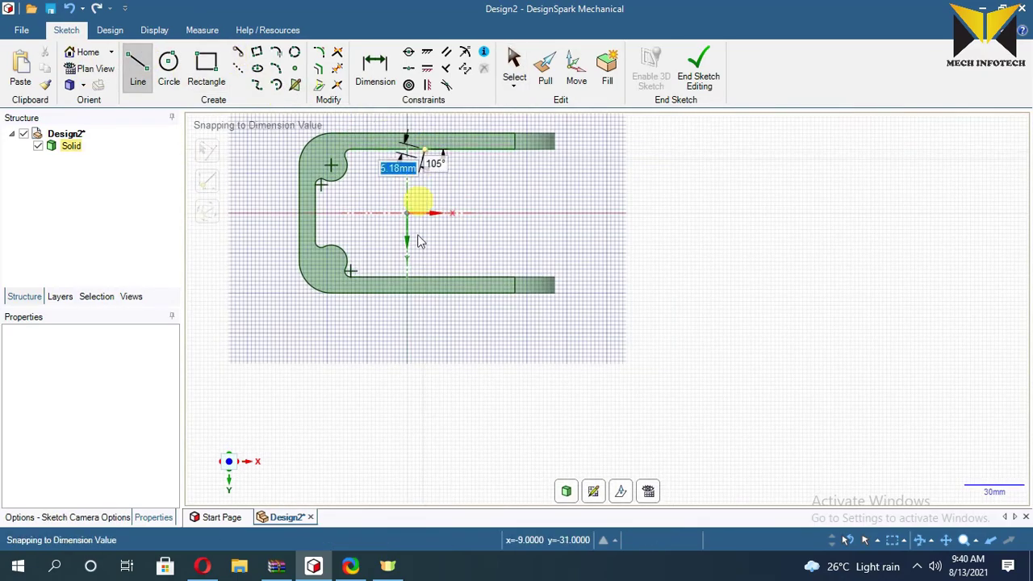
click(425, 277)
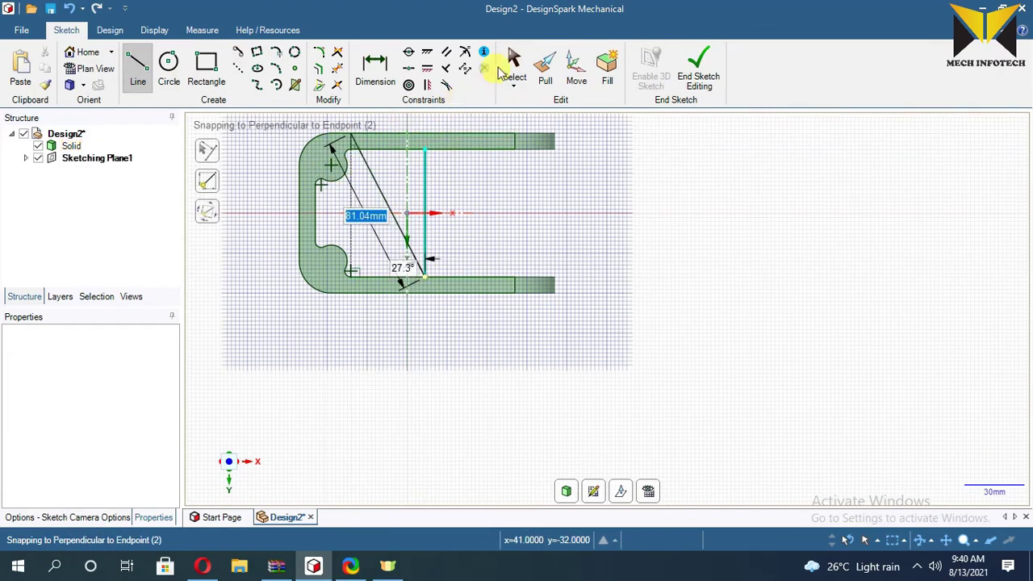
click(515, 64)
Dimension the cross line from the bracket's outer back edge and set the distance to 64+16 mm.
key(d)
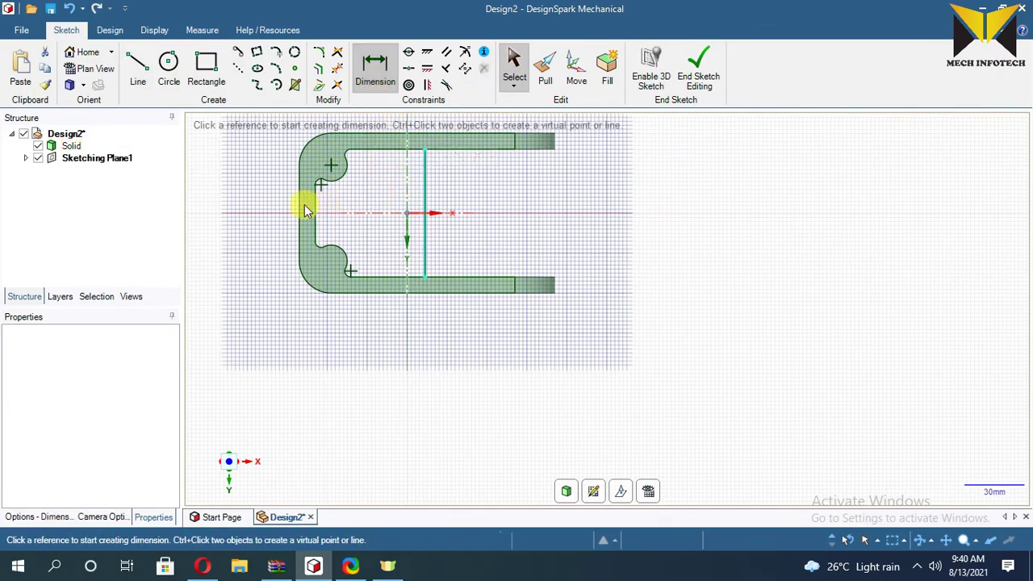
click(299, 205)
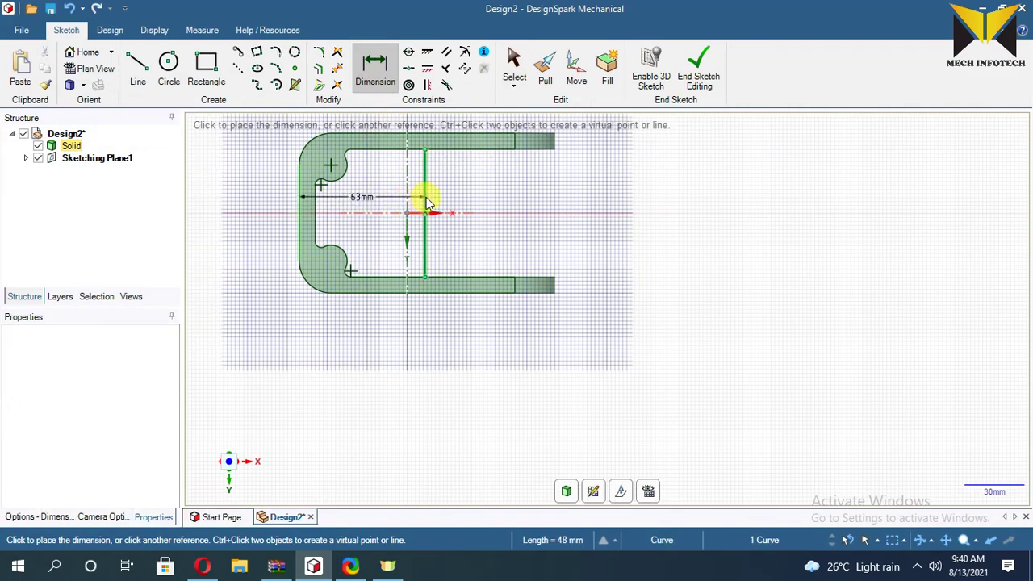
click(426, 204)
click(377, 219)
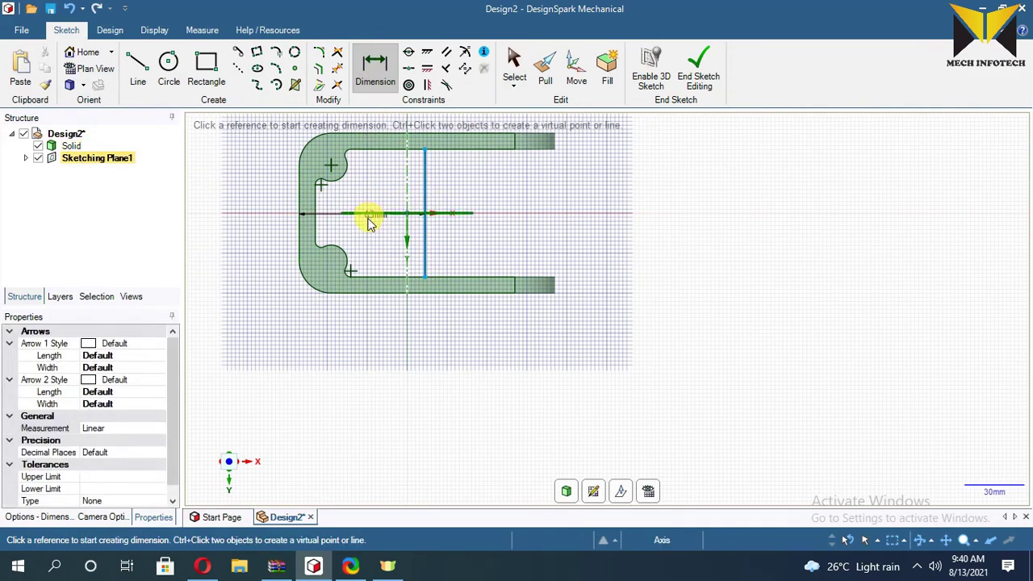
scroll(367, 225, up, 3)
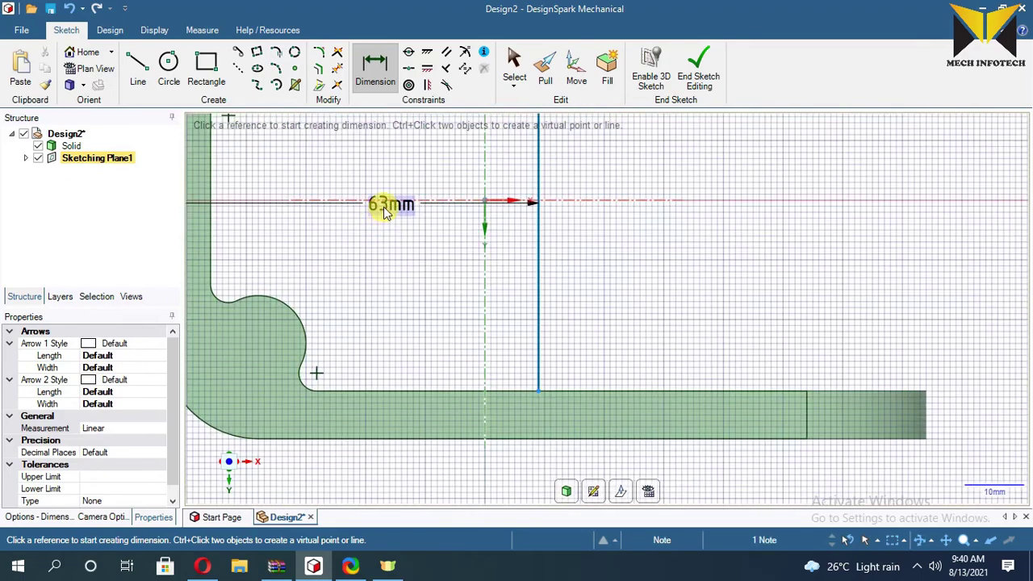
double_click(387, 206)
text(64)
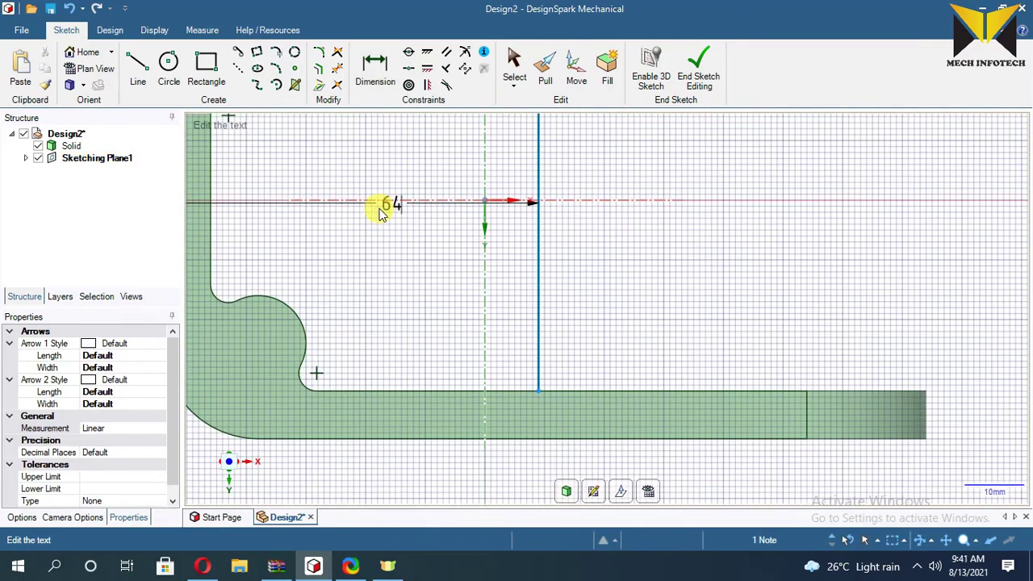
text(+16)
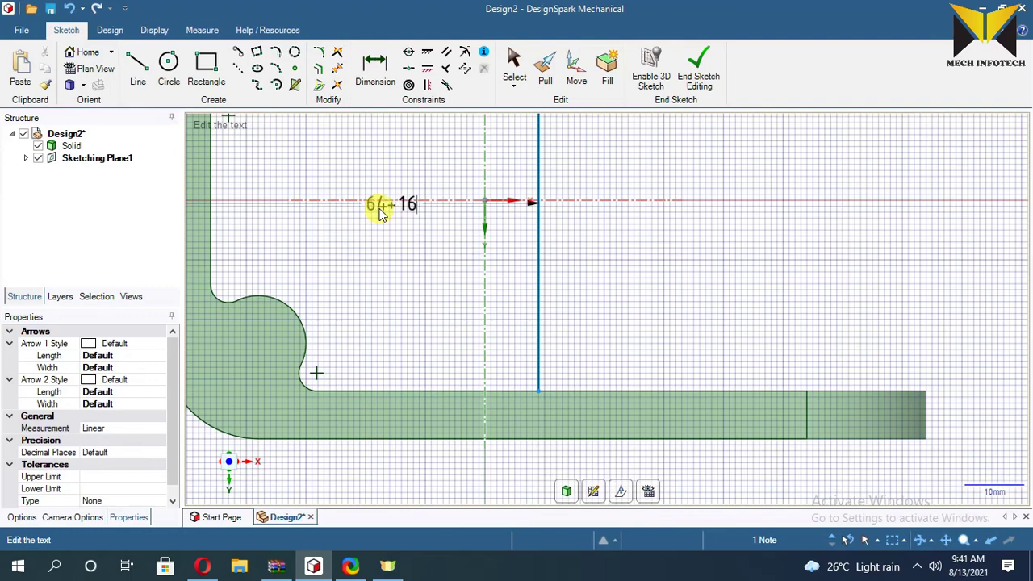
key(Return)
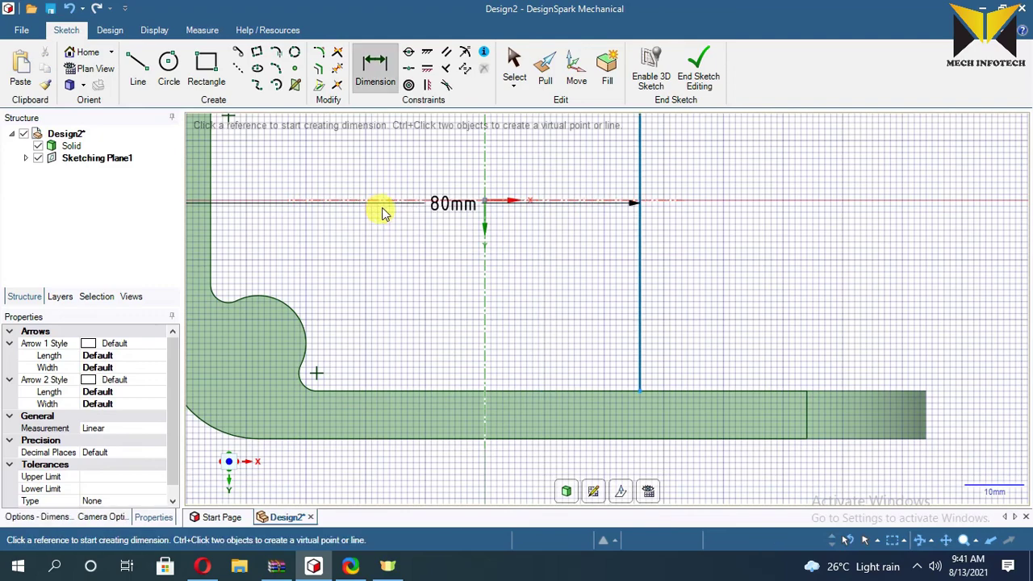
Finish the sketch and pull the enclosed face between the arms upward by 40-32 mm to form the bracket's floor.
click(698, 73)
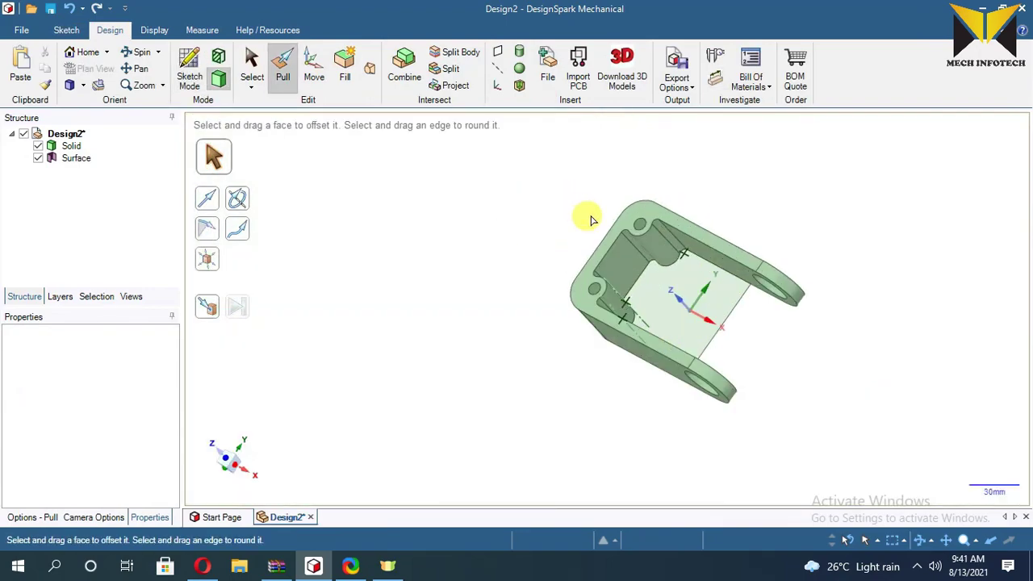
click(698, 313)
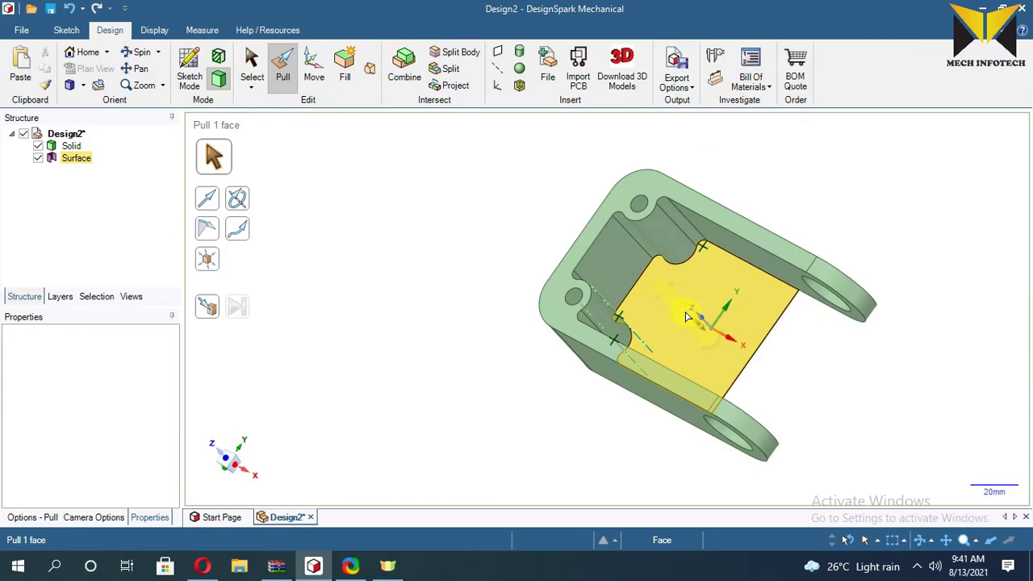
drag(686, 317, 671, 288)
text(40-32)
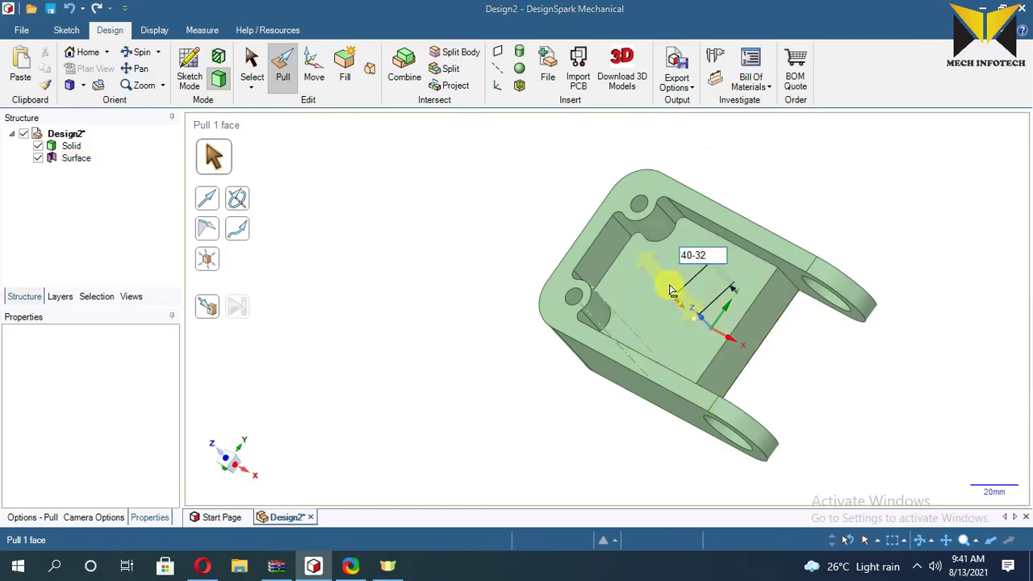
key(Return)
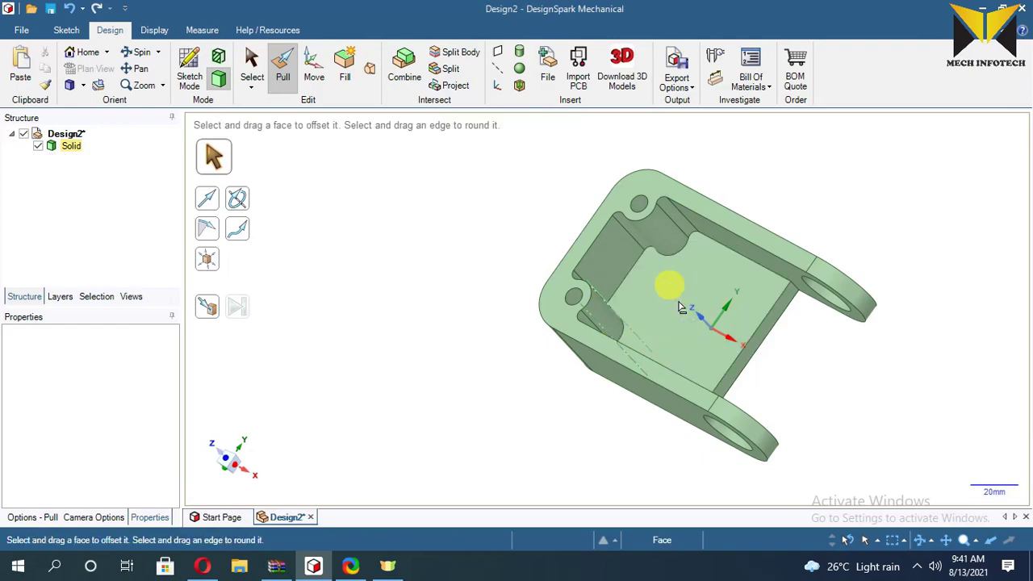
Start a sketch on the front arm's flat outer side face and view it in plan.
key(v)
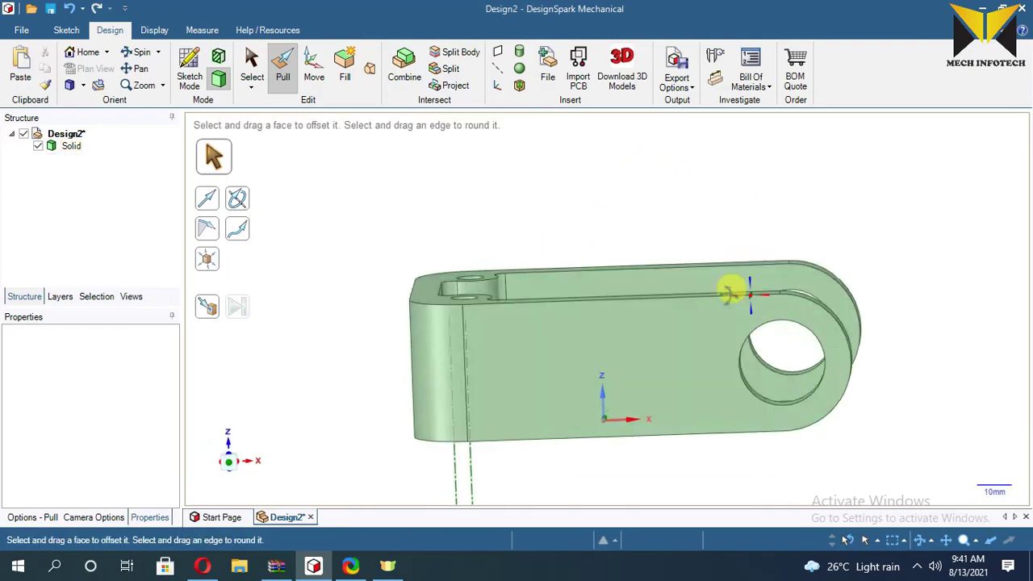
click(192, 80)
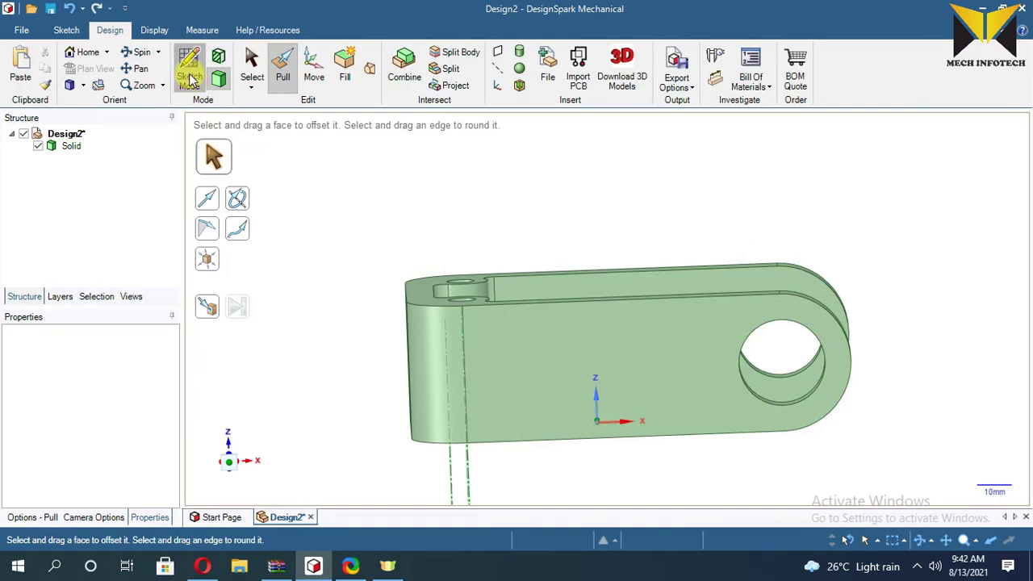
click(648, 361)
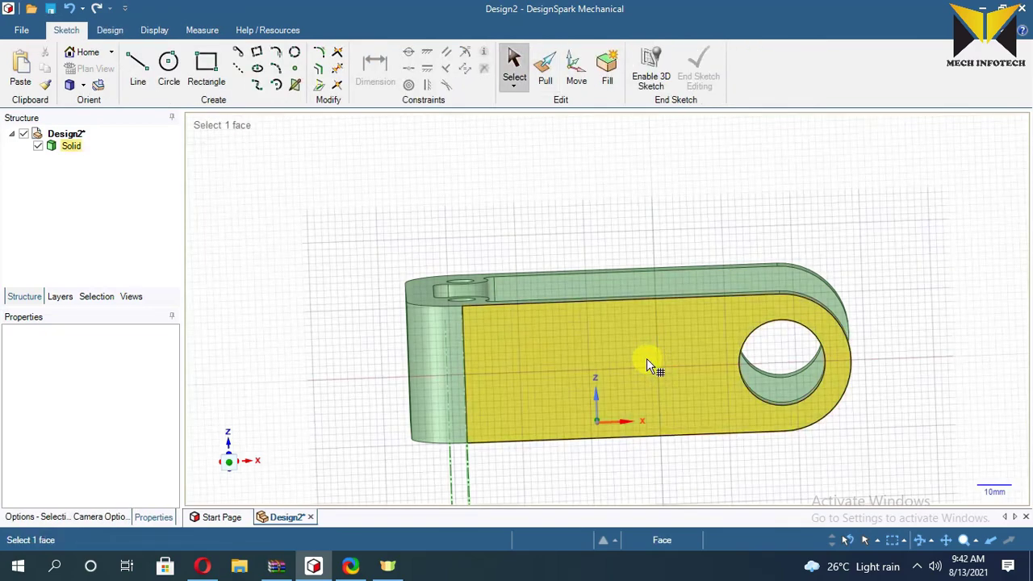
click(647, 358)
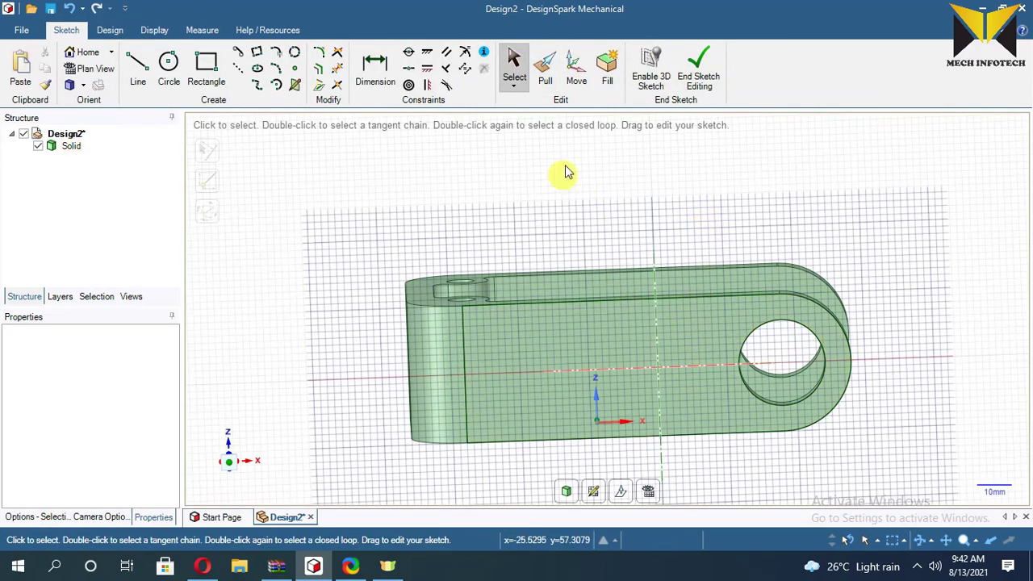
click(94, 67)
scroll(627, 407, up, 3)
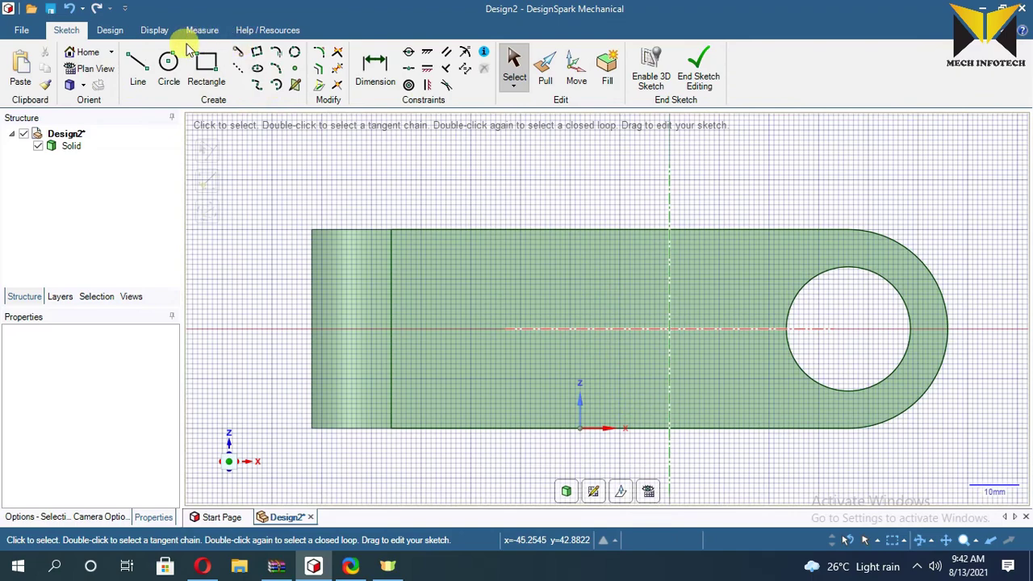
Set the model's graphics style to Wireframe.
click(156, 30)
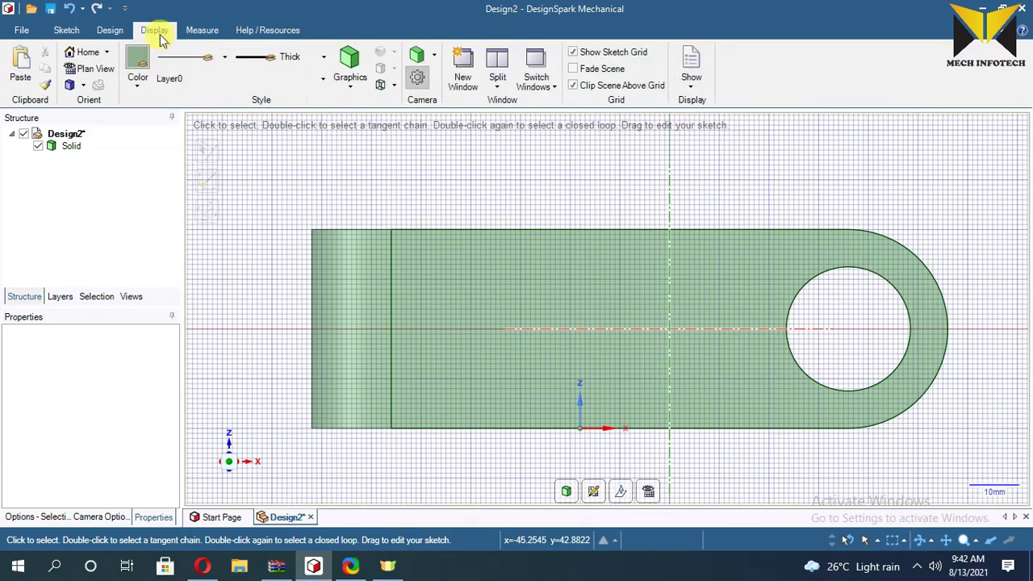
click(349, 89)
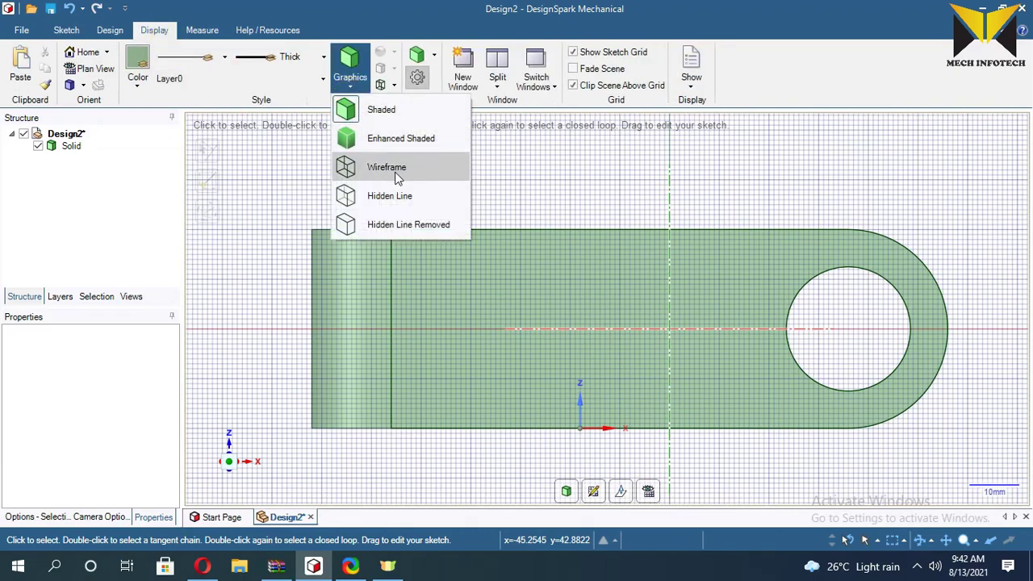
click(395, 167)
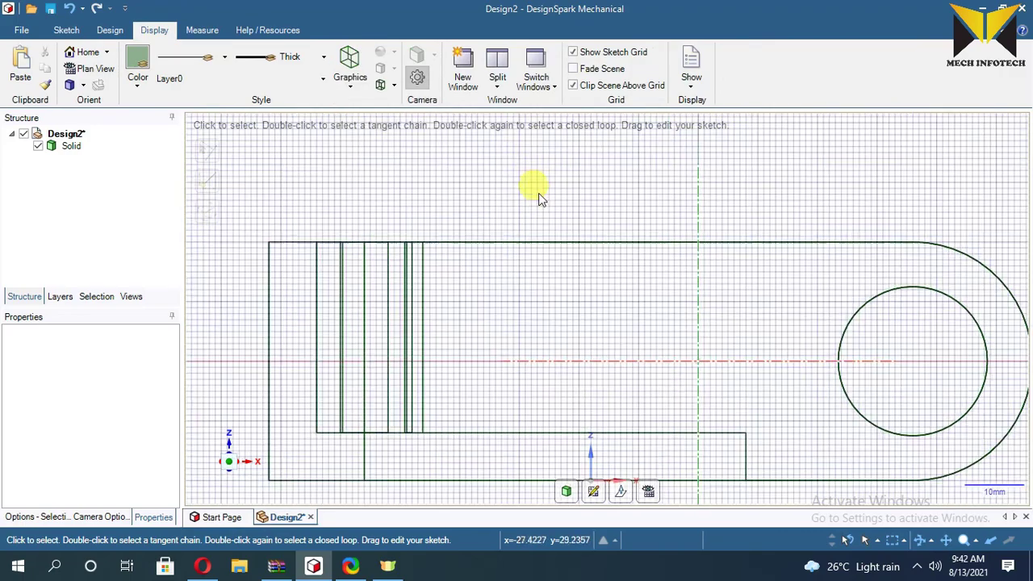
scroll(538, 193, down, 3)
Draw a vertical line 16 mm long downward from the bottom corner of the floor's open end.
click(68, 30)
scroll(614, 358, up, 3)
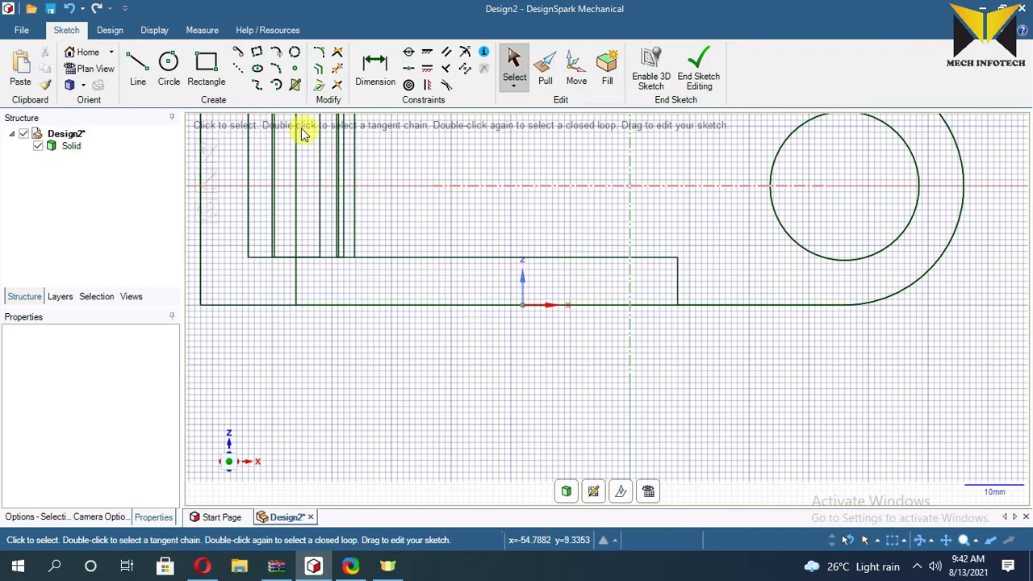
click(135, 67)
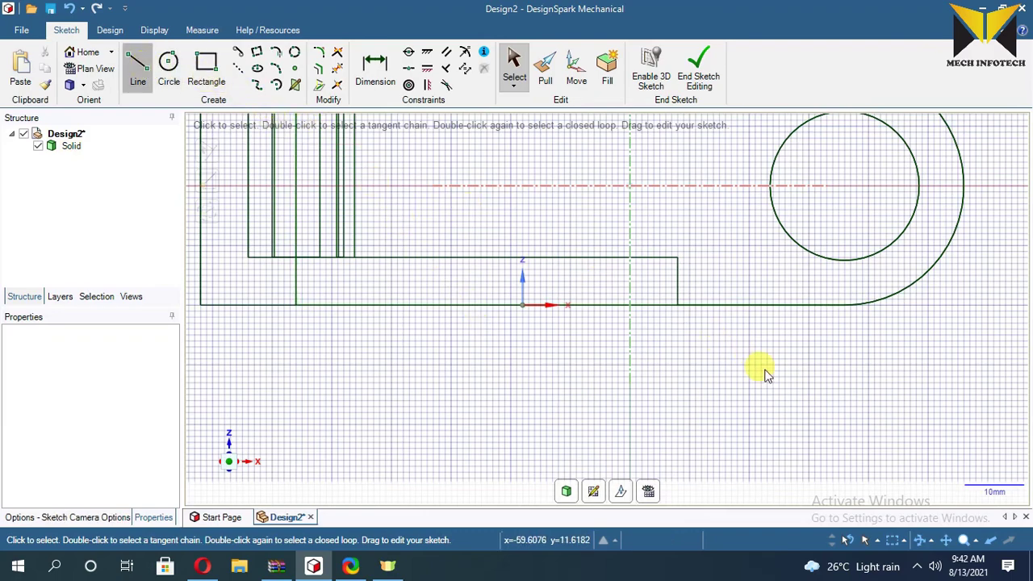
click(677, 307)
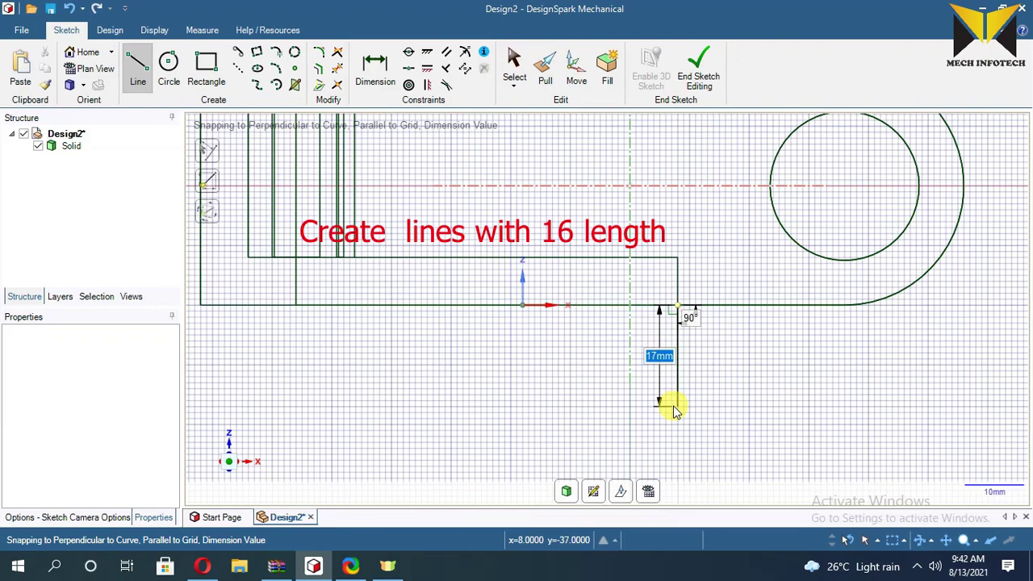
text(16)
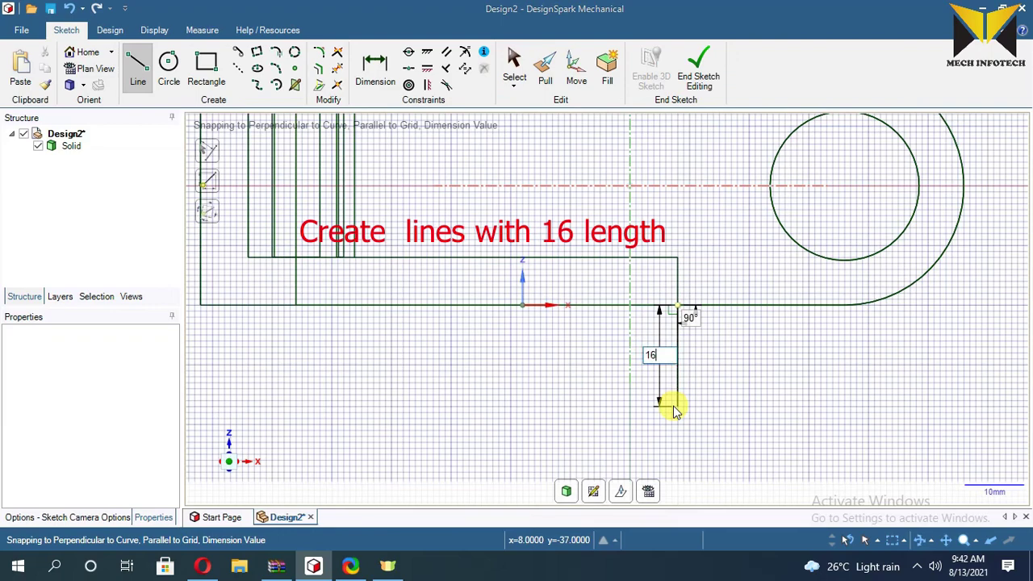
key(Return)
key(Escape)
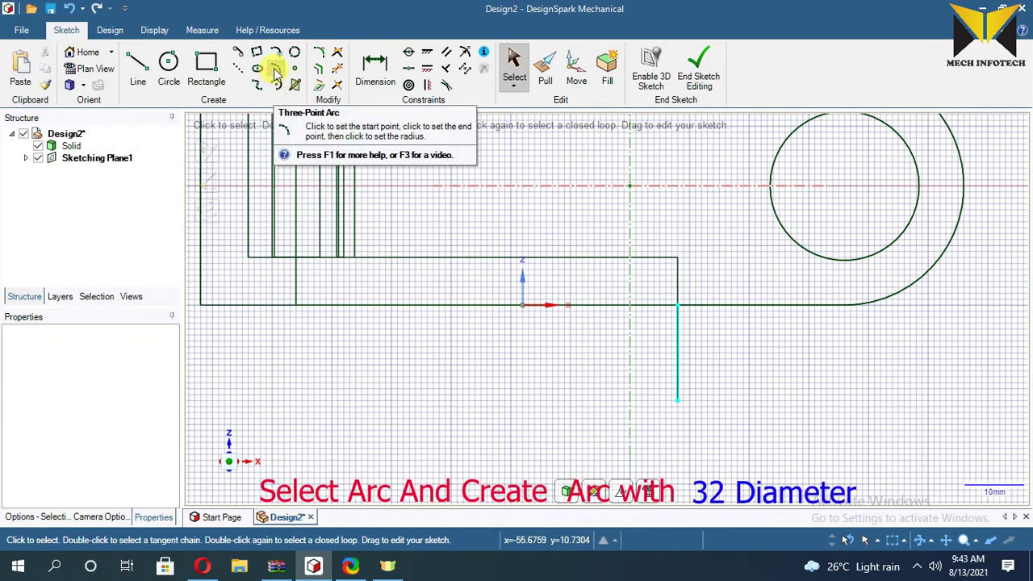
Draw a downward-bulging three-point arc from the line's lower end to a point 32 mm toward the back, with a 16 mm radius.
click(275, 71)
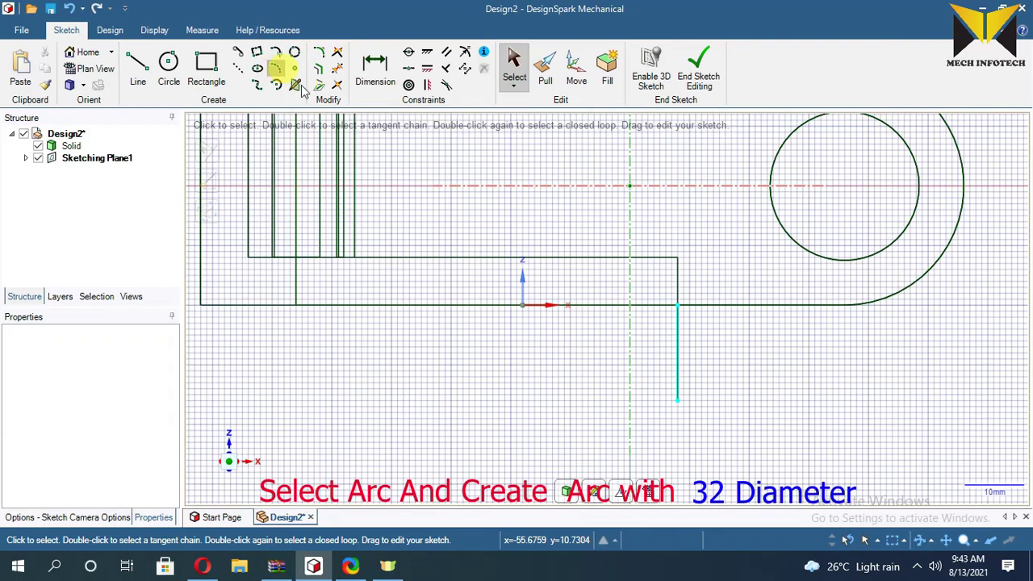
click(678, 400)
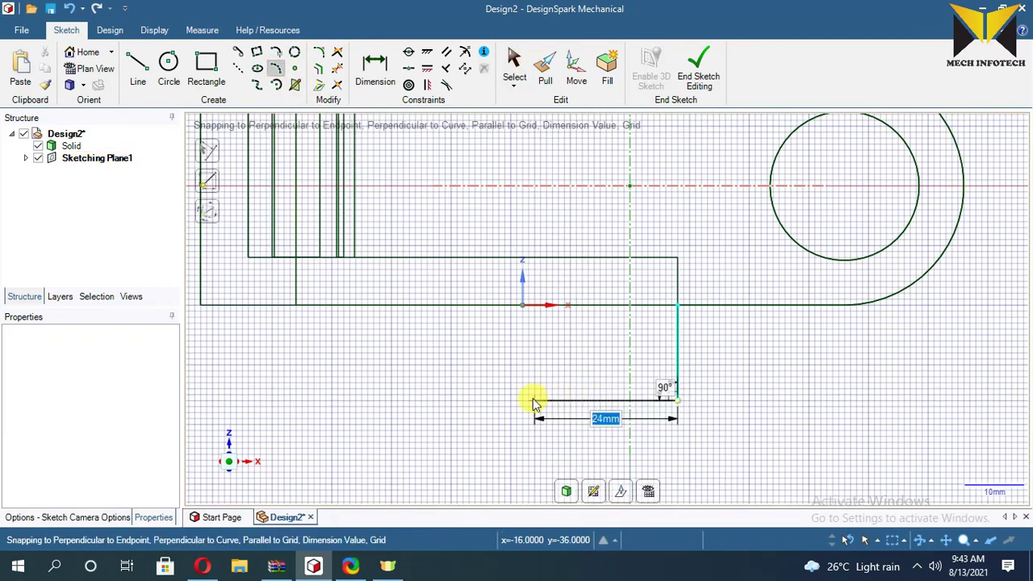
click(488, 401)
scroll(645, 468, up, 2)
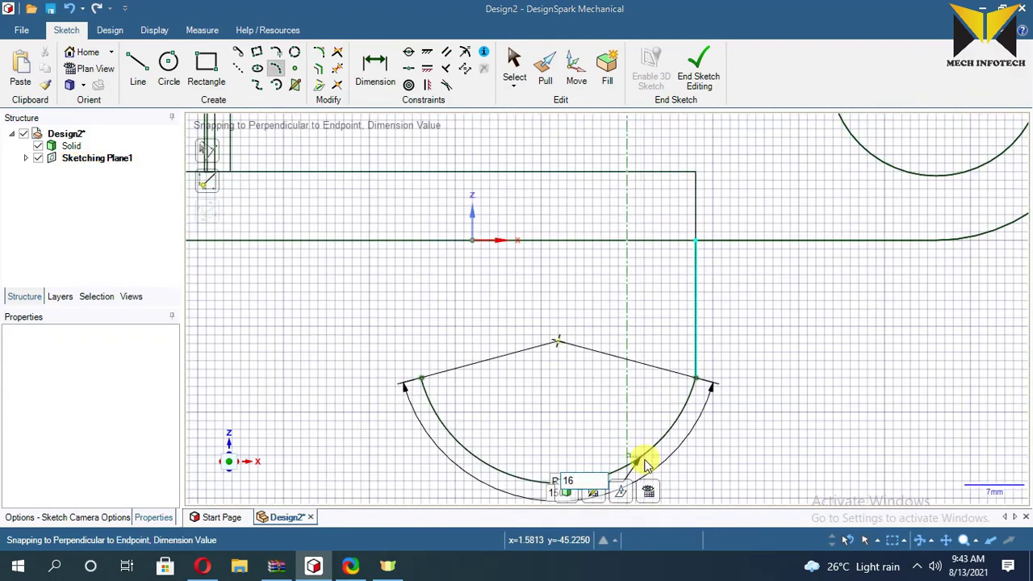
click(647, 461)
scroll(721, 353, down, 2)
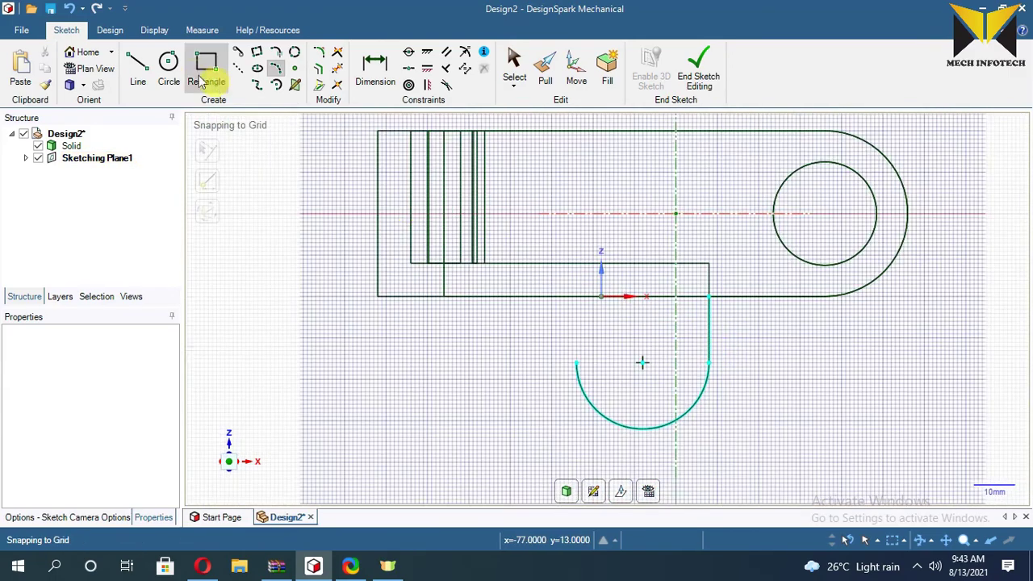
Close the lug profile with a vertical 16 mm line from the arc's free end up to the bracket's bottom edge.
click(138, 69)
click(578, 365)
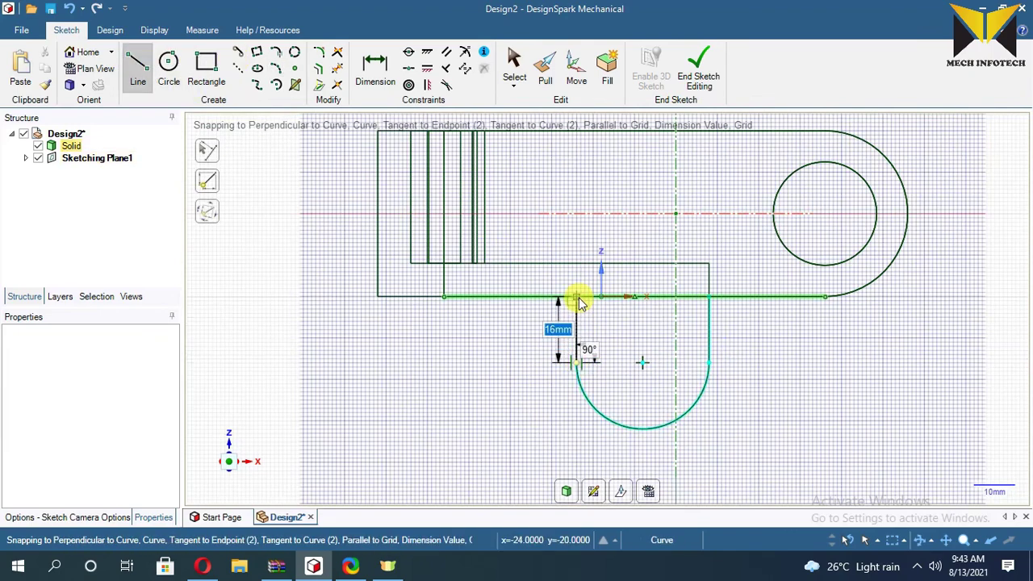
click(576, 296)
key(Escape)
Draw a 16 mm diameter circle centred on the lug arc's centre.
key(c)
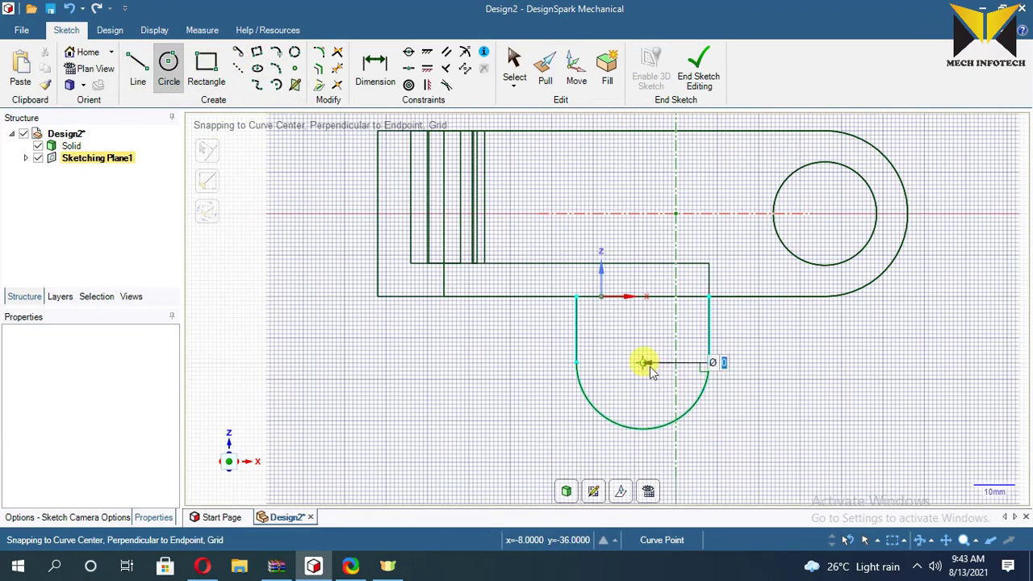
click(643, 363)
text(16)
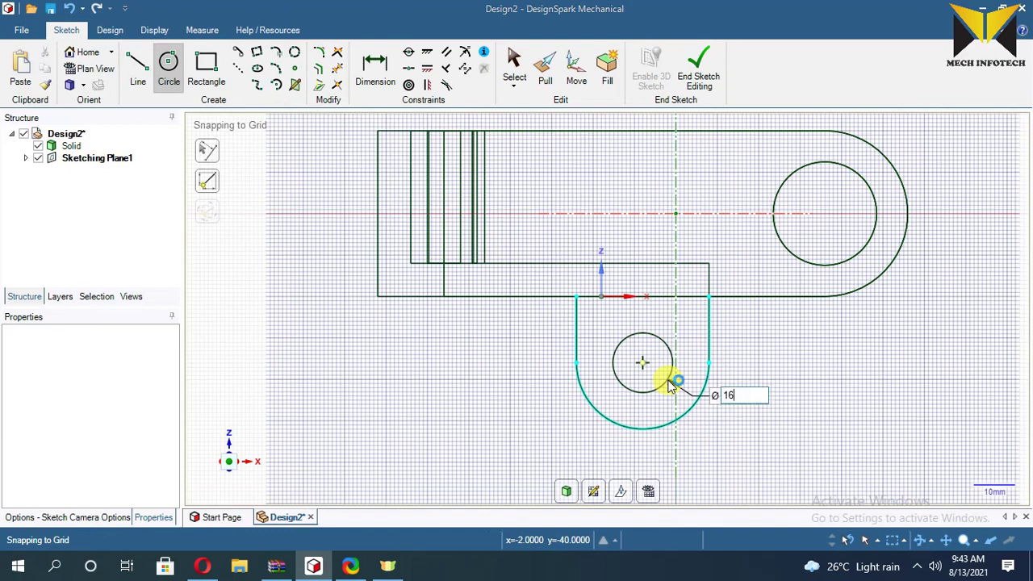
key(Return)
Finish the sketch and pull the lug face around the hole across the bracket's width to the opposite arm.
click(697, 72)
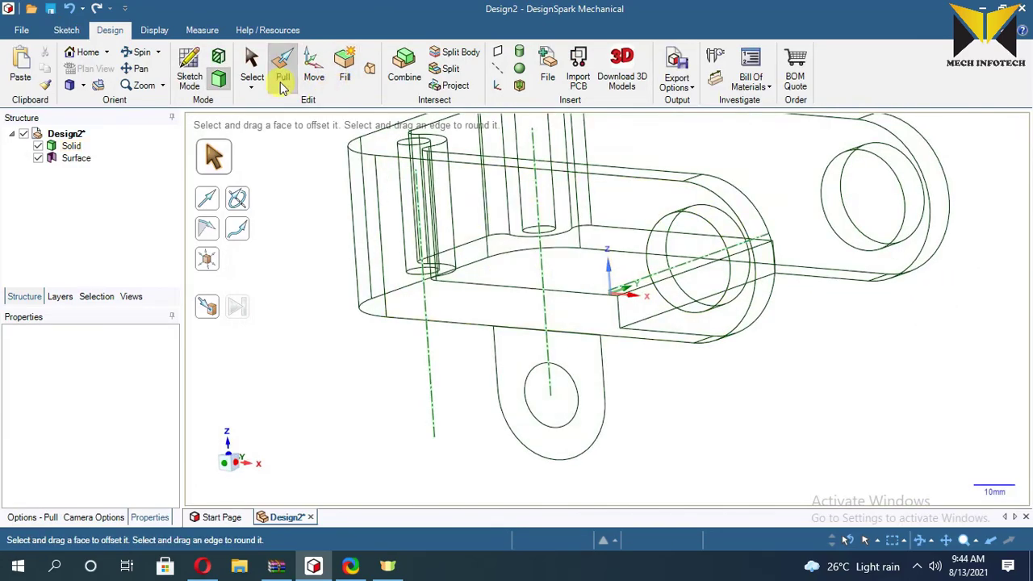
click(576, 365)
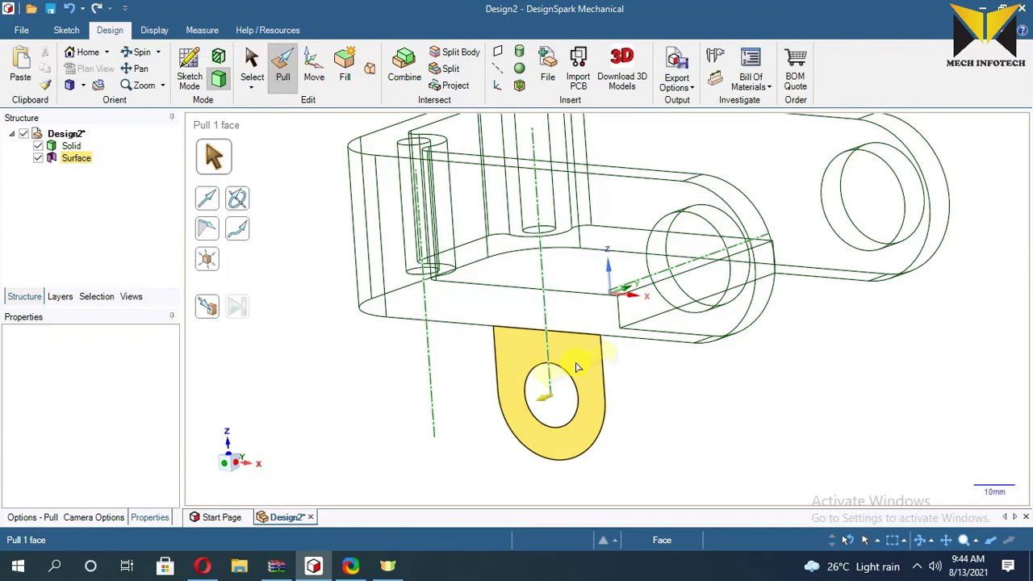
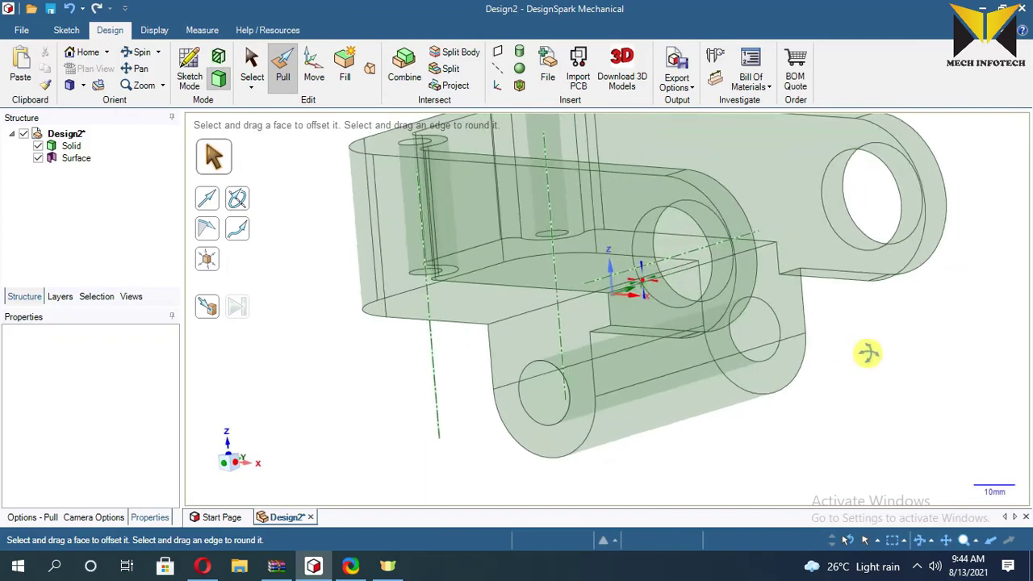
key(s)
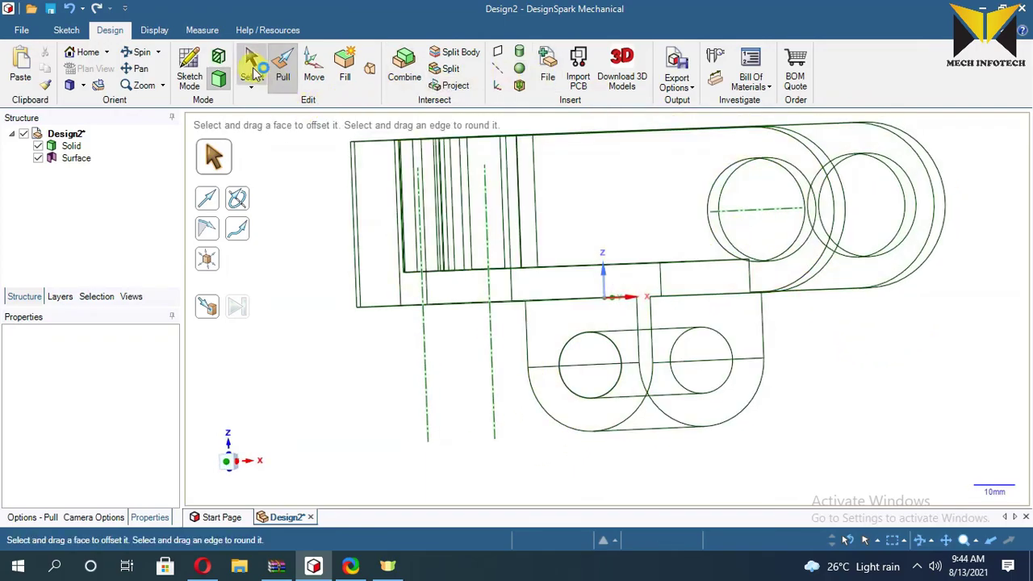
Switch the model's graphics style from wireframe to Shaded and view the bracket in 3D.
click(158, 30)
click(360, 91)
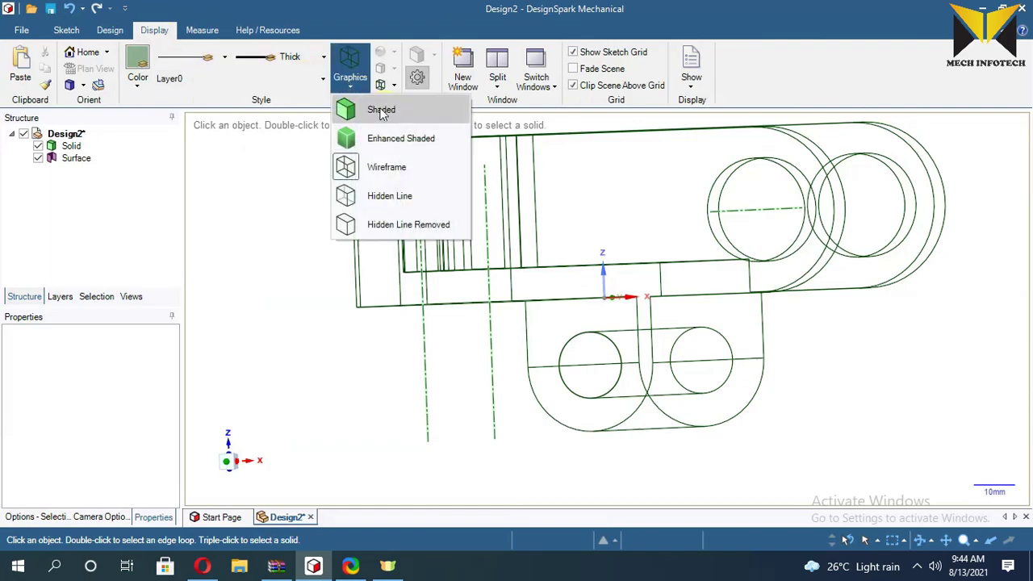
click(355, 108)
scroll(570, 258, down, 3)
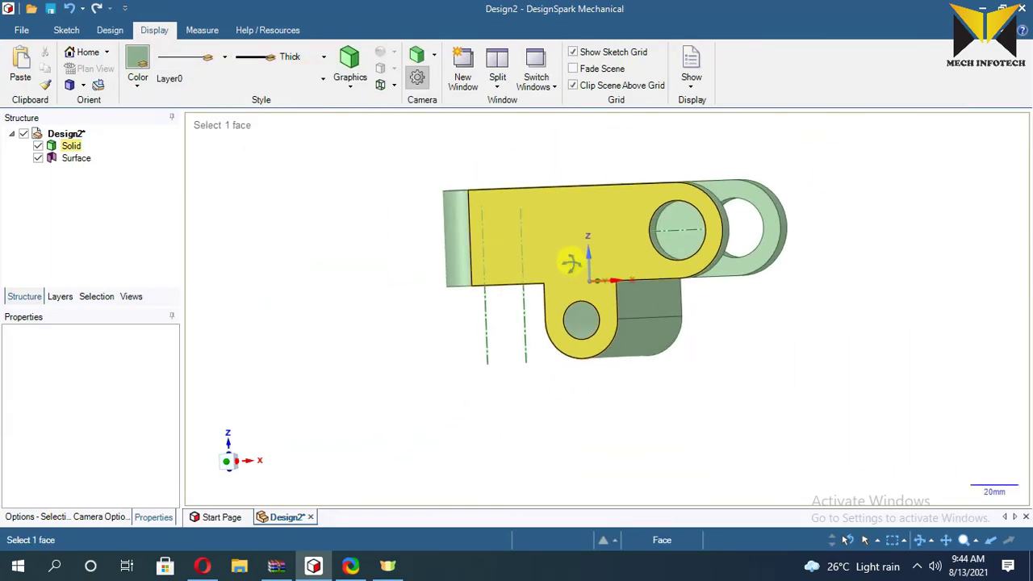
middle_drag(570, 260, 530, 316)
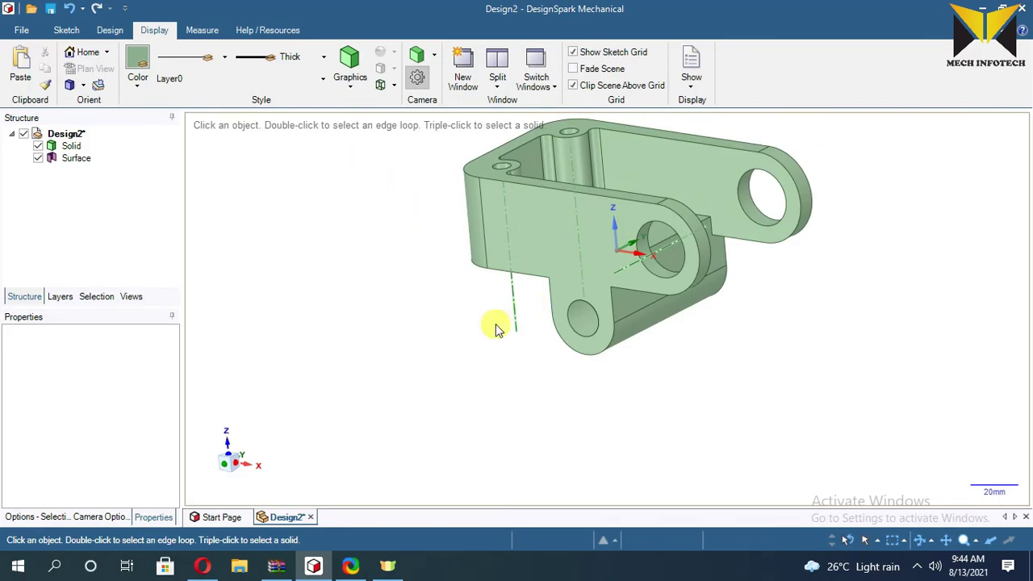
Sketch a 40 mm diameter circle on the far arm's inner face, centred on the arm hole and matching the rounded end.
click(106, 32)
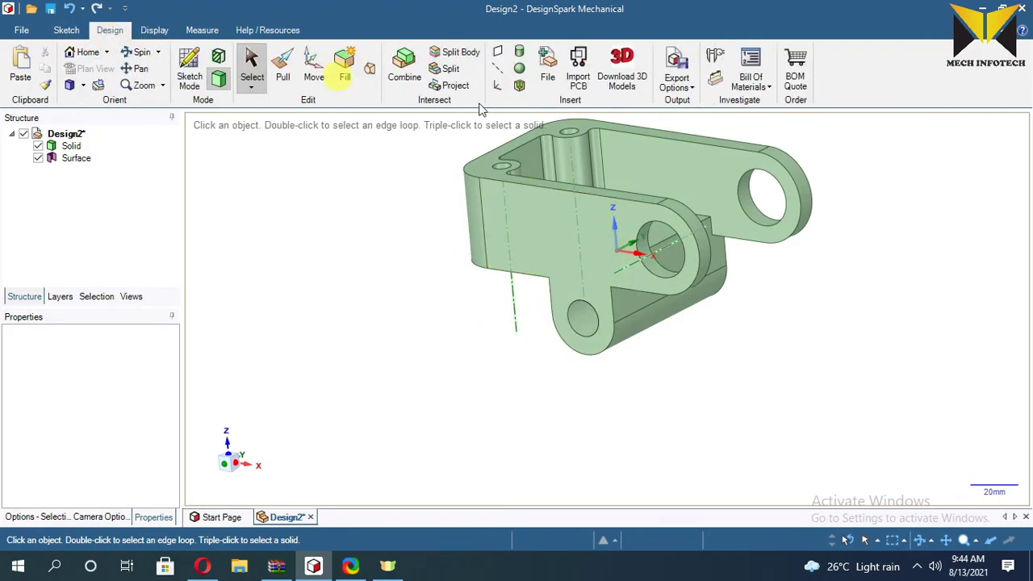
click(707, 172)
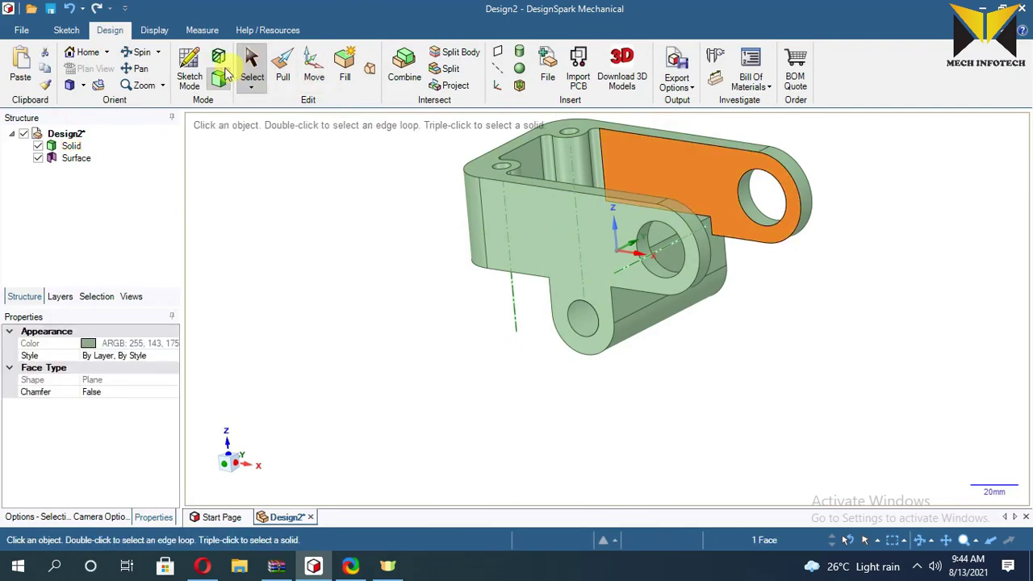
click(193, 71)
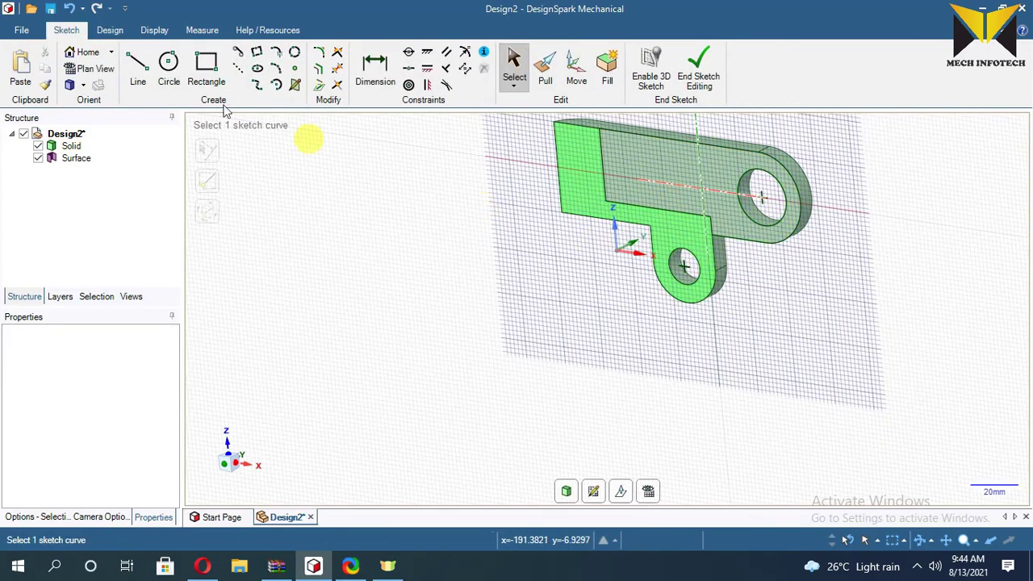
click(94, 69)
scroll(767, 179, up, 2)
scroll(767, 180, up, 1)
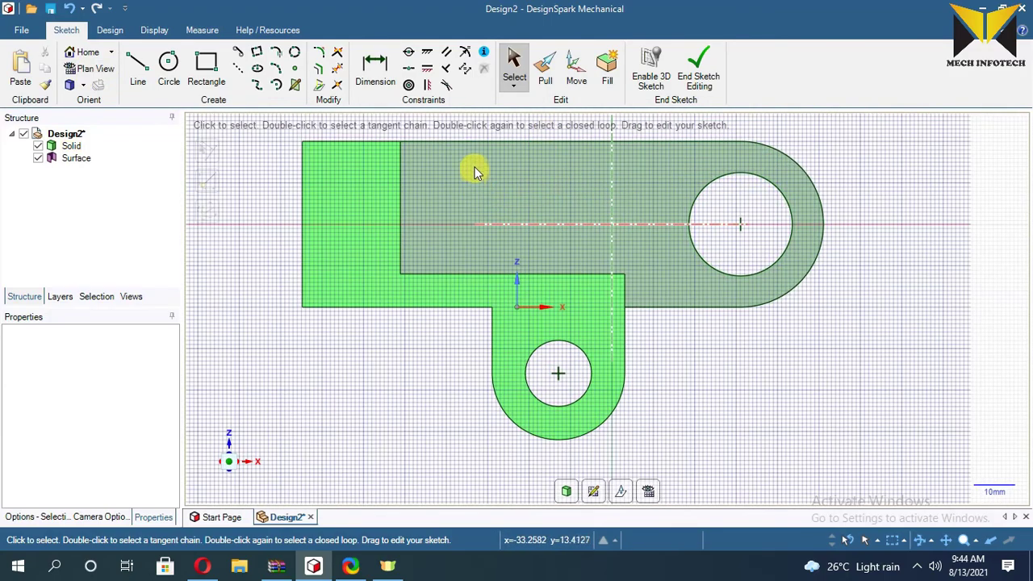
click(169, 65)
click(741, 225)
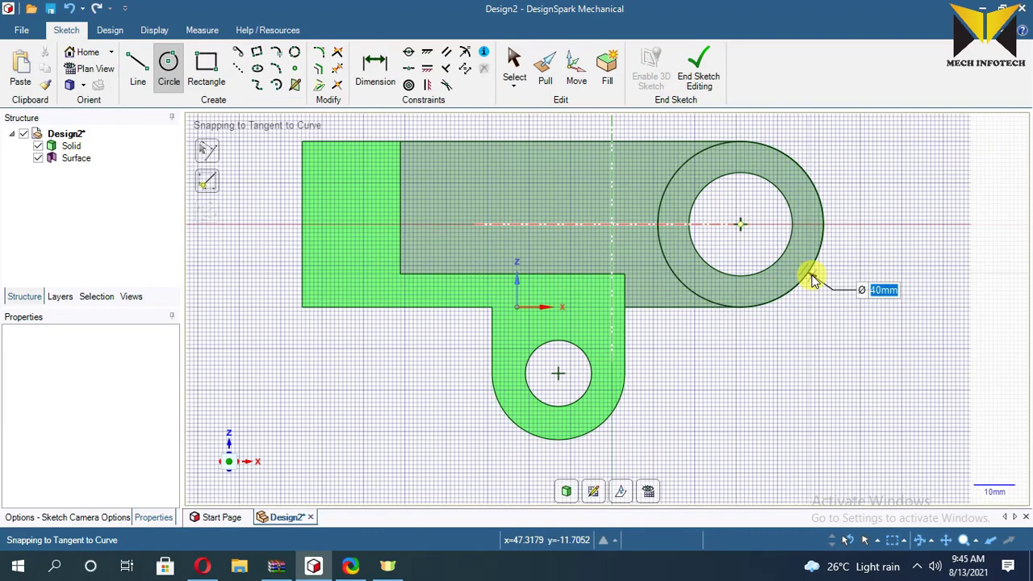
click(812, 280)
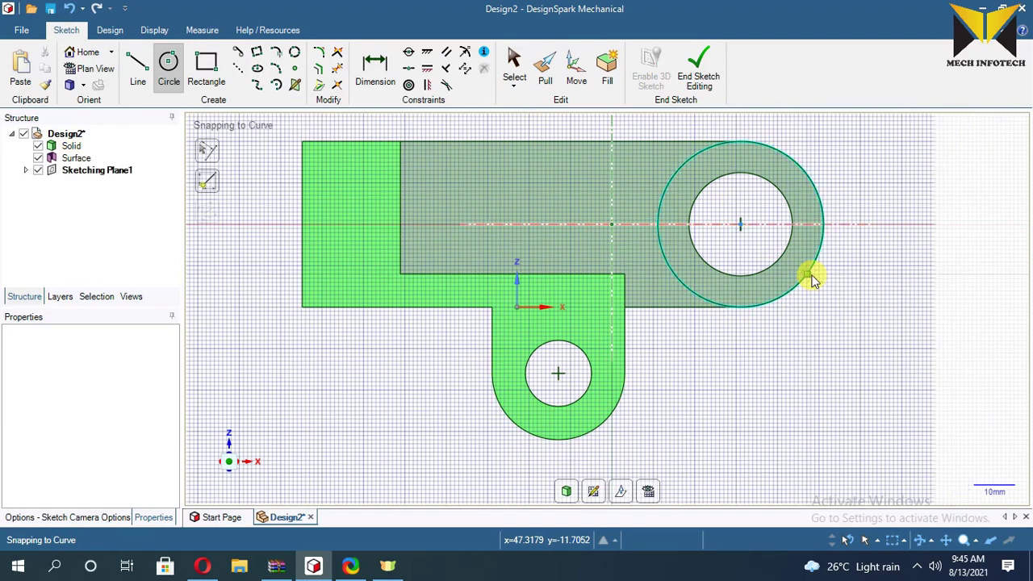
Dimension the circle's diameter, placing the dimension outside the arm's rounded end.
click(371, 69)
click(795, 157)
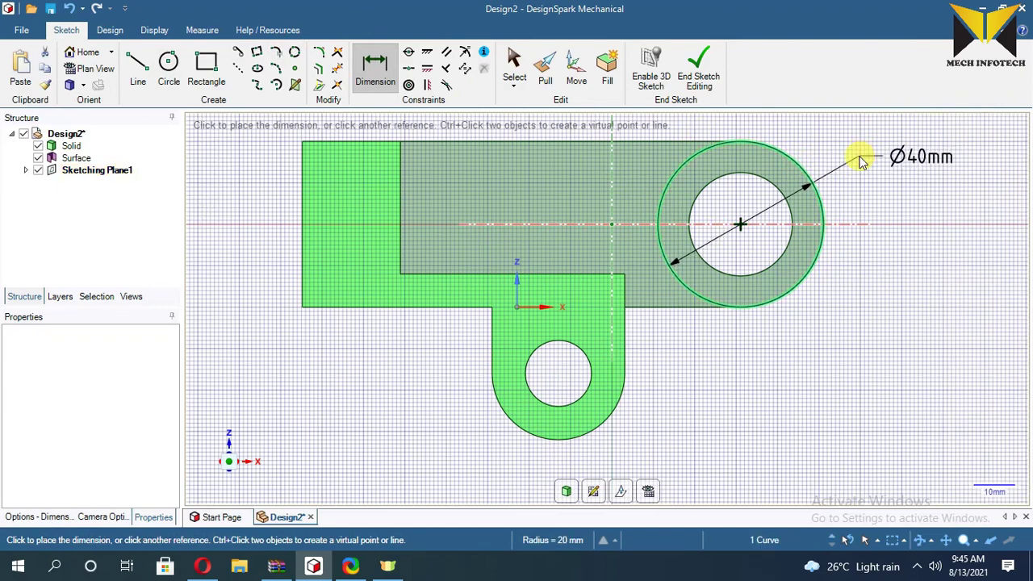
click(862, 161)
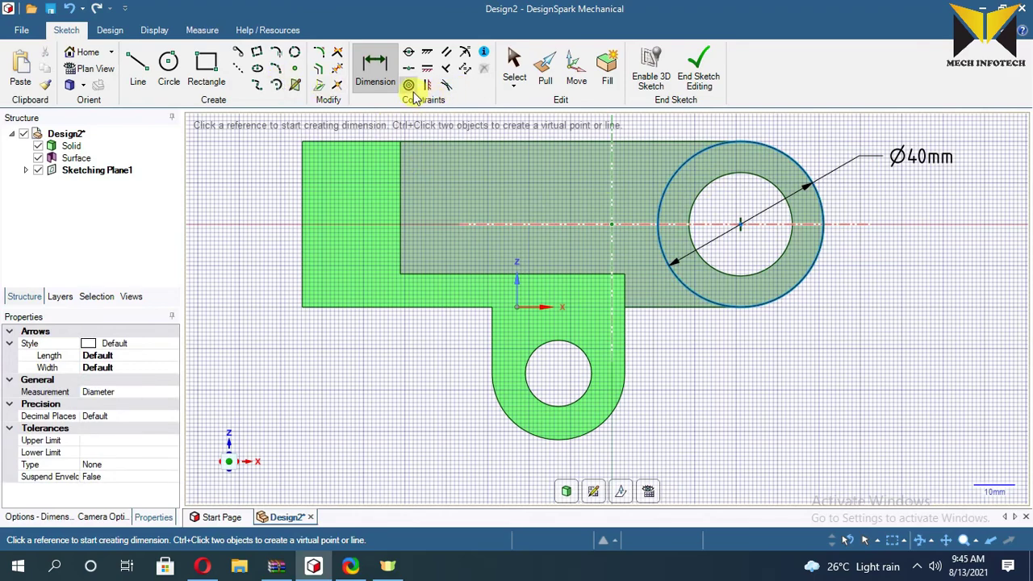
Project the floor's edges onto the sketch and draw a tangent line about 39 mm long from the circle's upper side to the floor's top edge.
click(320, 87)
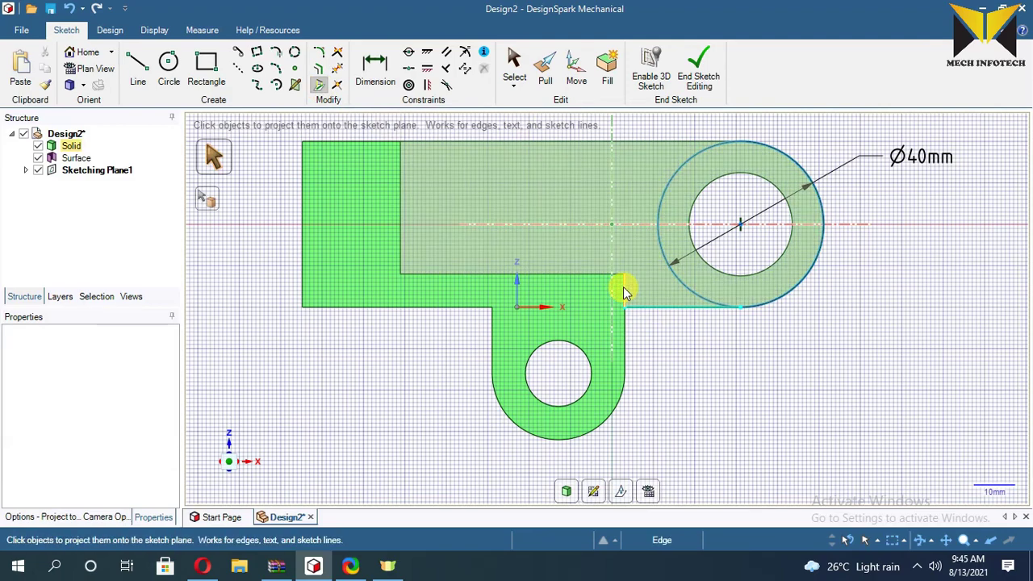
click(623, 287)
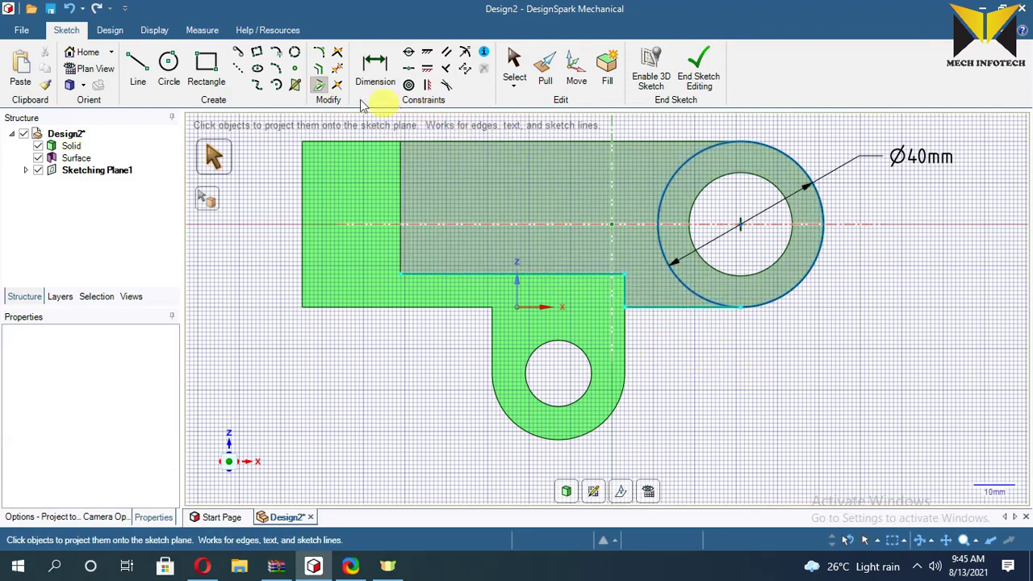
click(245, 60)
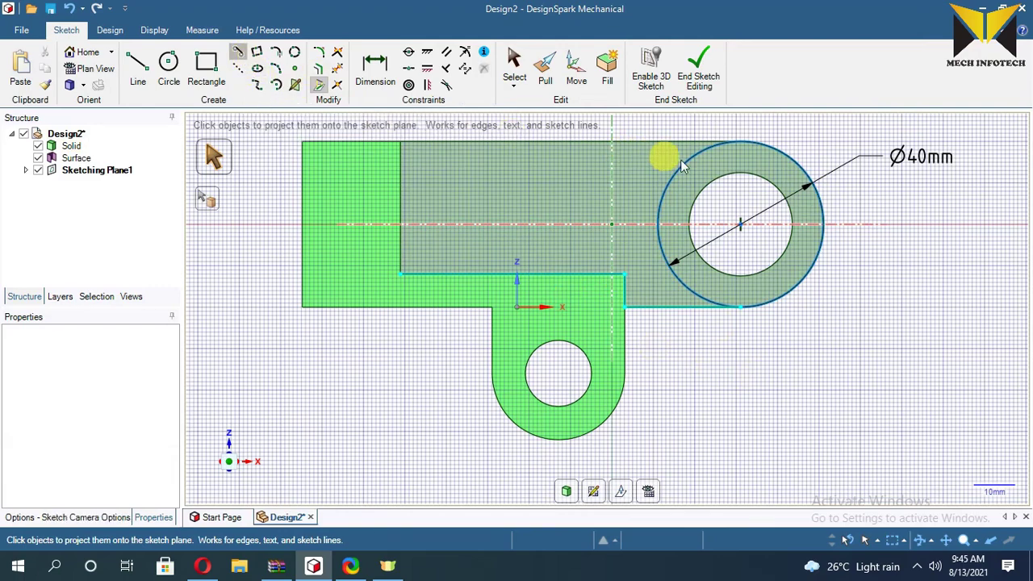
click(705, 154)
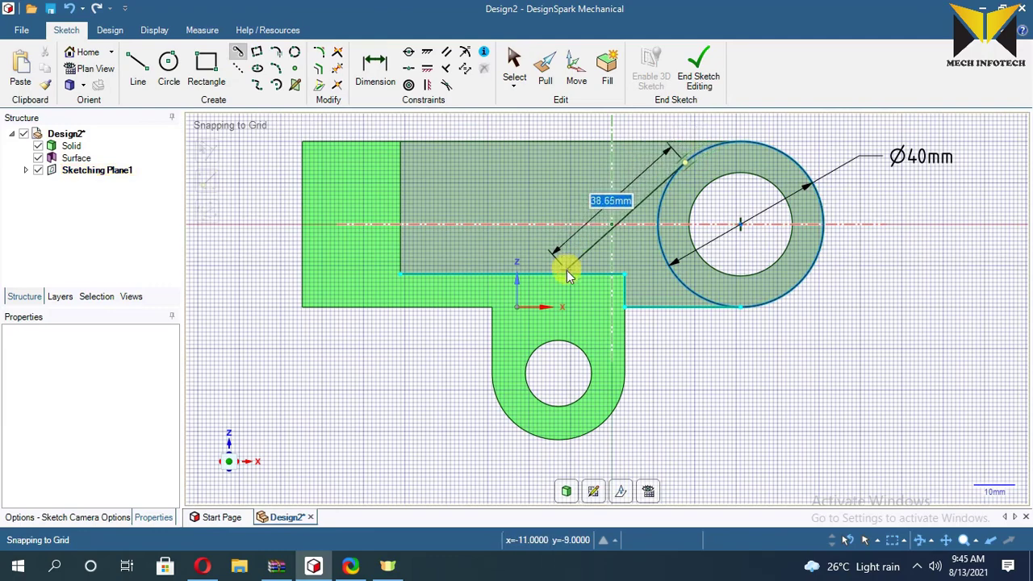
click(566, 275)
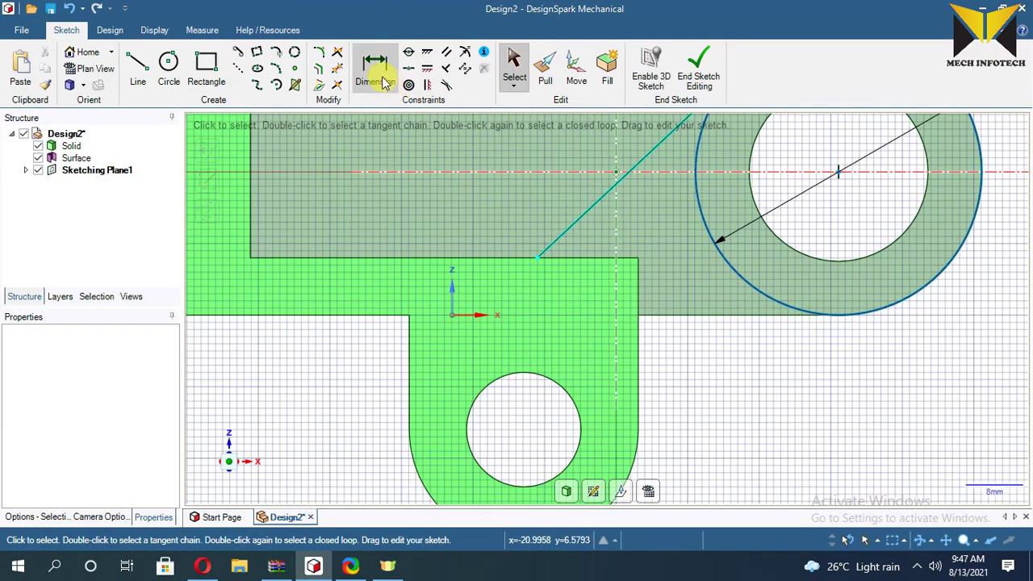
Dimension the distance from the tangent line's lower end to the floor's outer corner and set it to 12 mm.
click(379, 81)
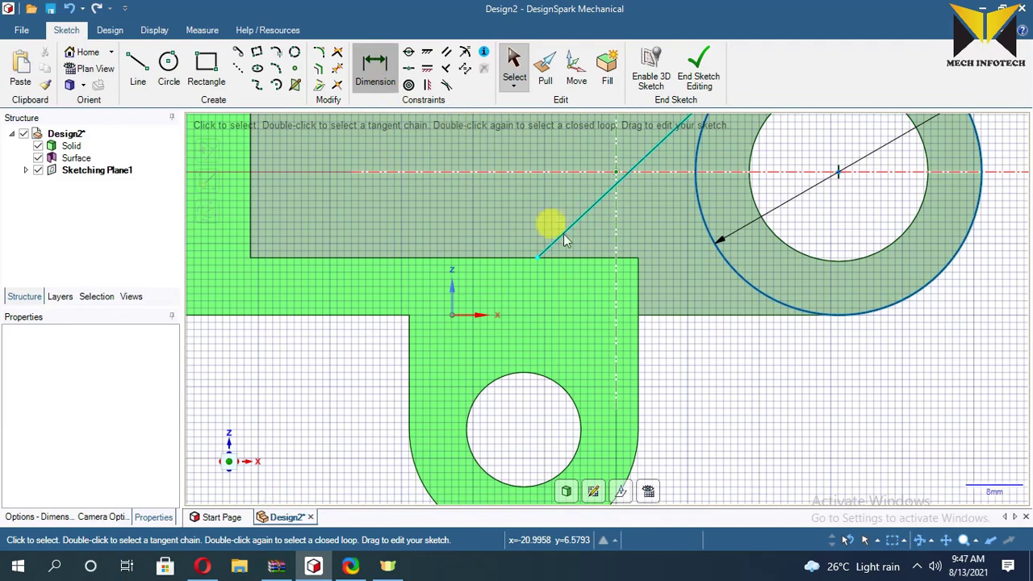
click(639, 259)
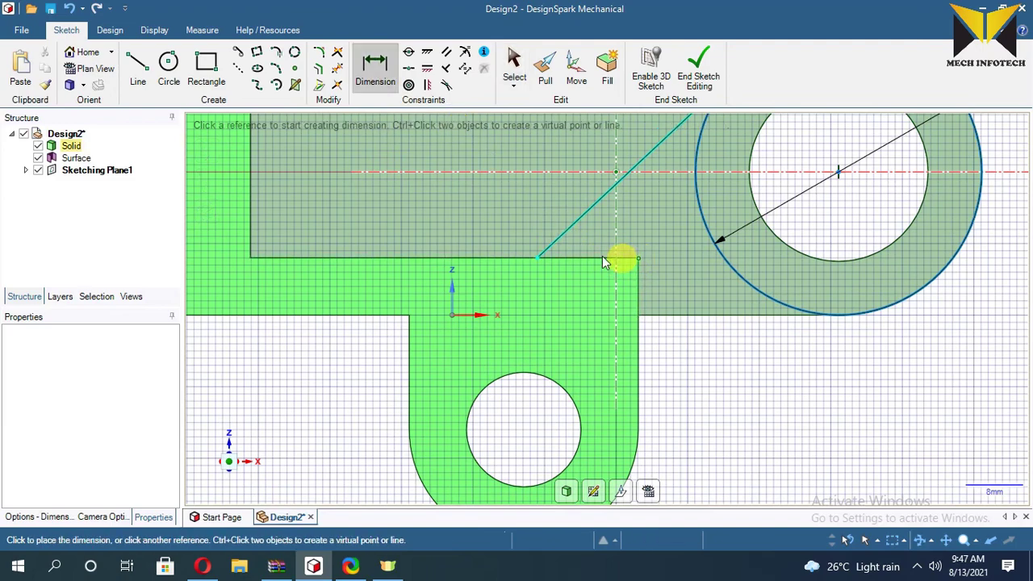
click(539, 265)
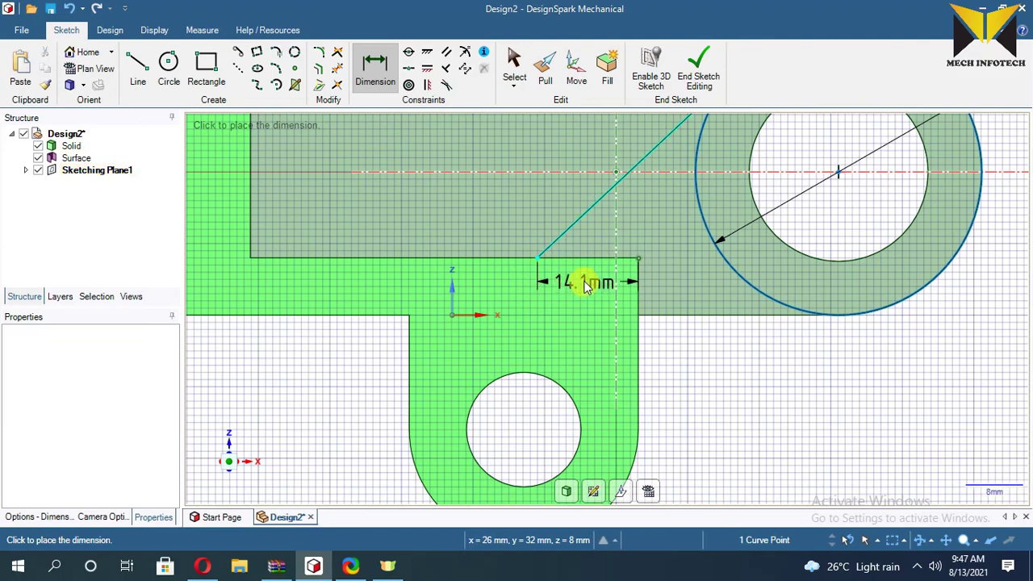
click(576, 283)
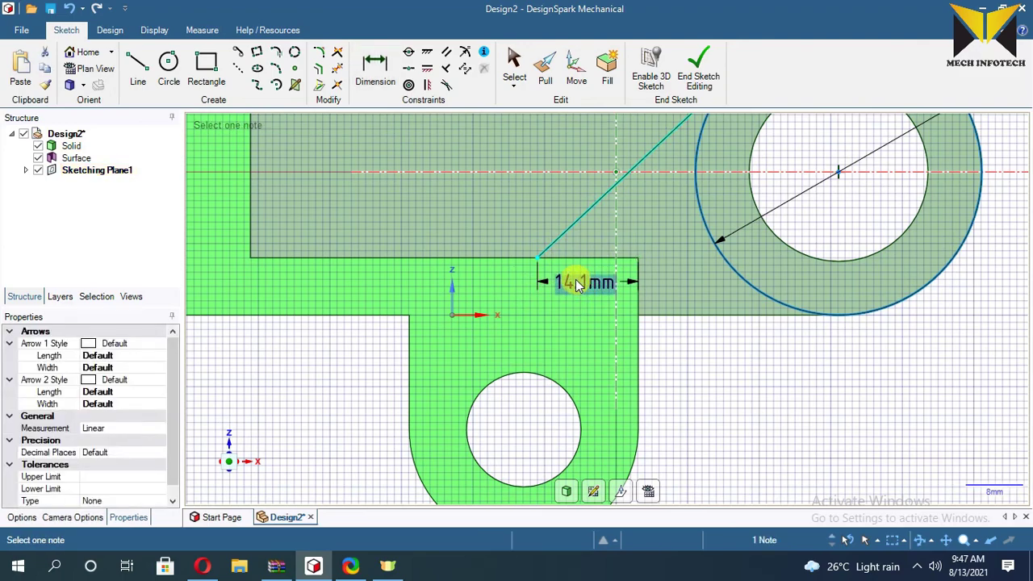
text(12)
key(Return)
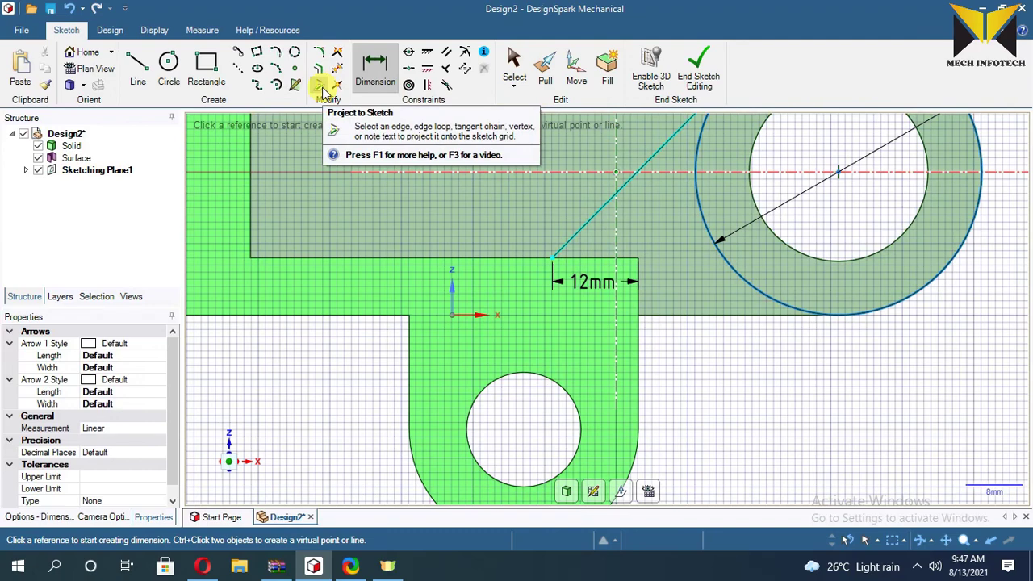
Project the floor's top edge, its short vertical end edge and the arm's lower straight edge onto the sketch.
click(321, 86)
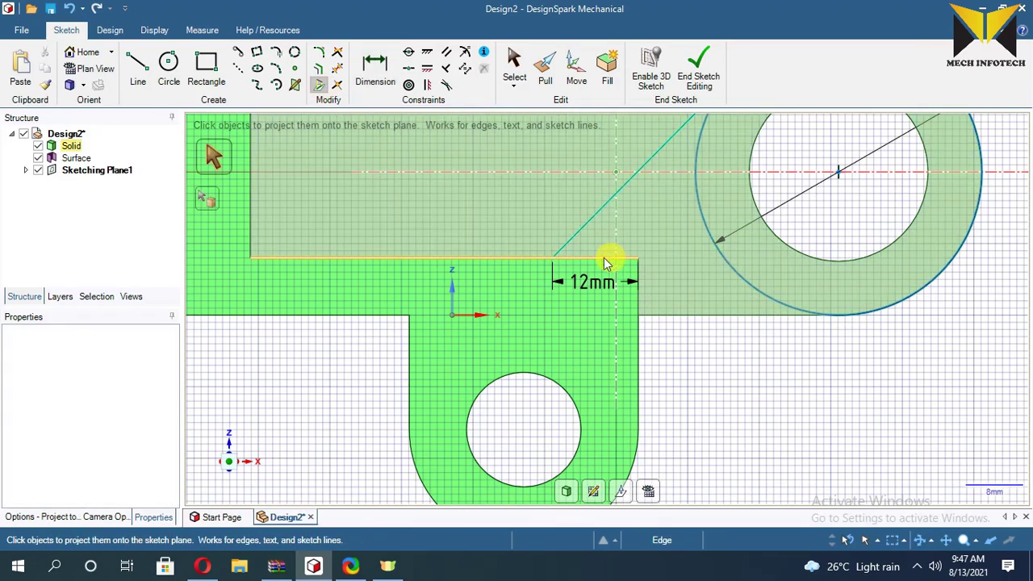
click(605, 259)
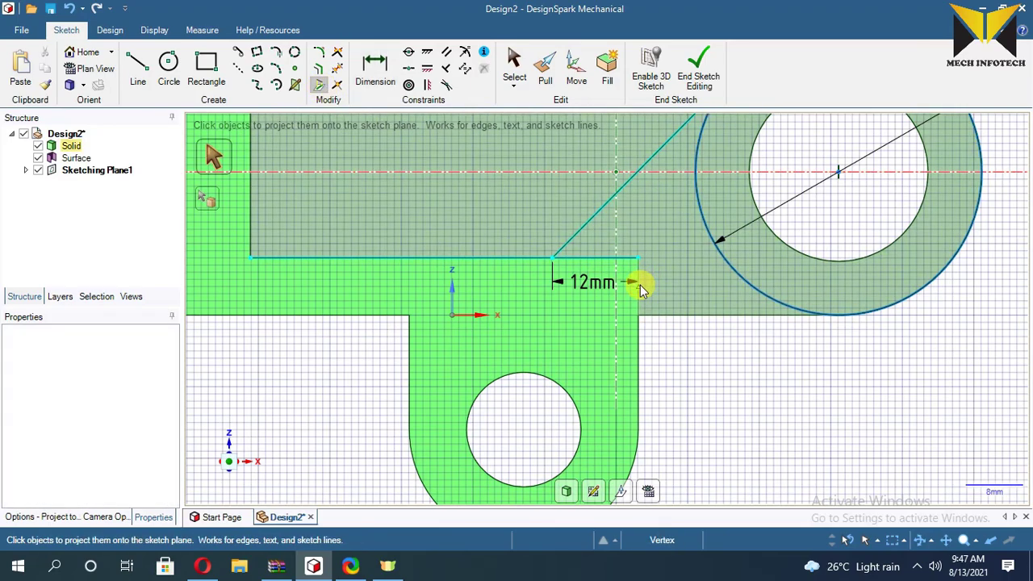
click(640, 300)
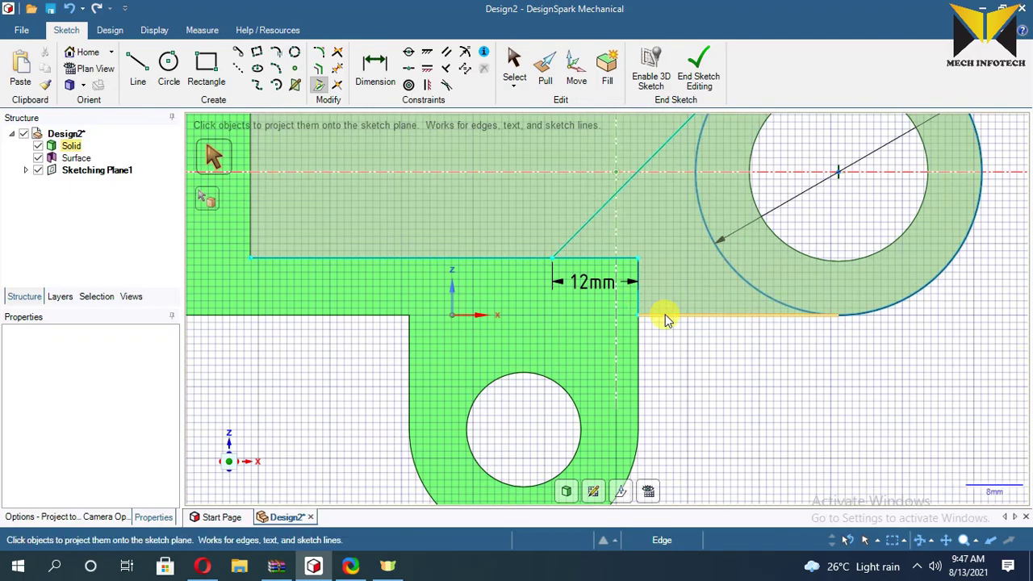
click(663, 318)
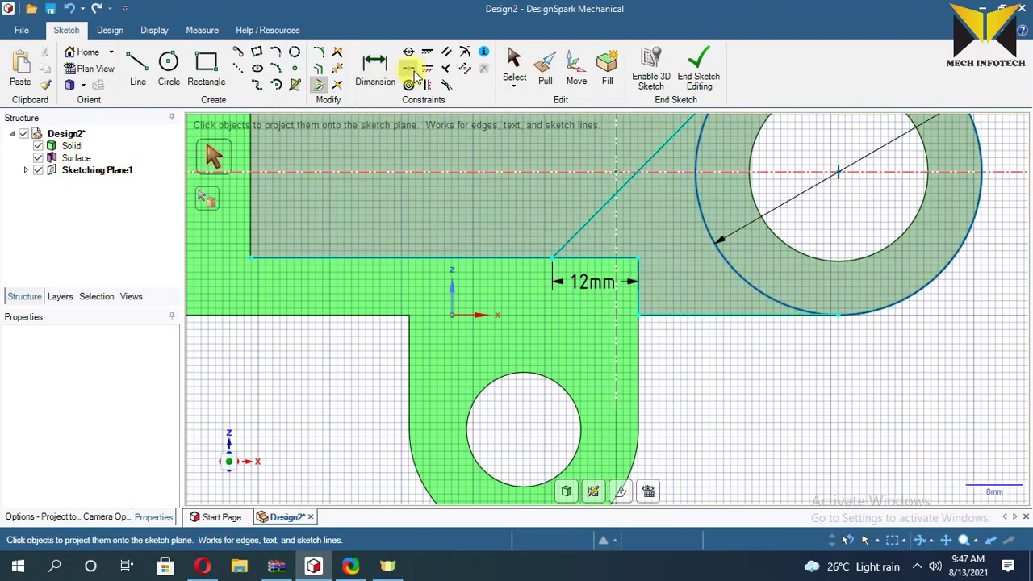
Trim the projected floor edge beyond the tangent line and the circle's arc lying inside the profile.
click(337, 68)
scroll(762, 337, up, 1)
scroll(763, 337, down, 2)
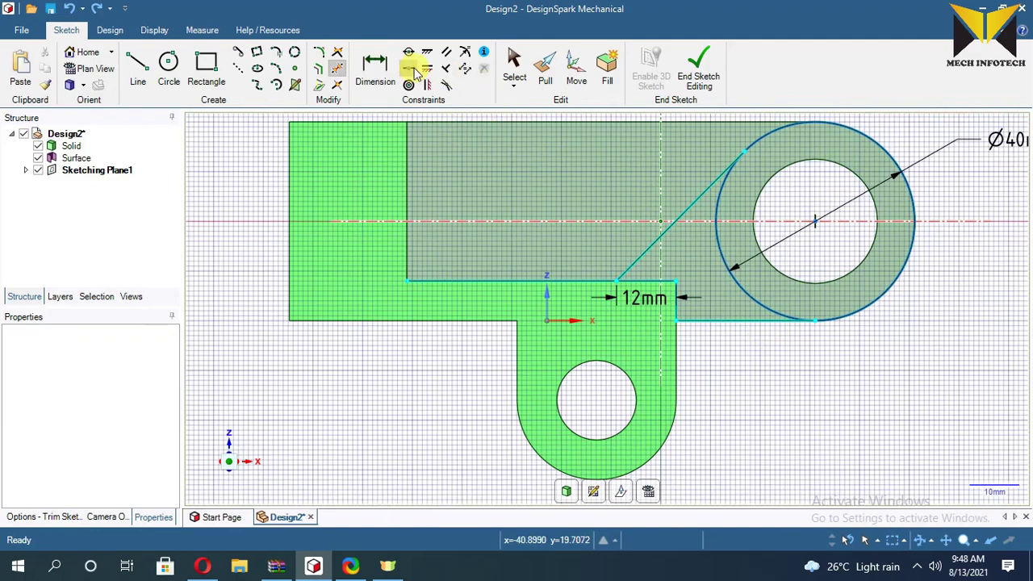
click(543, 282)
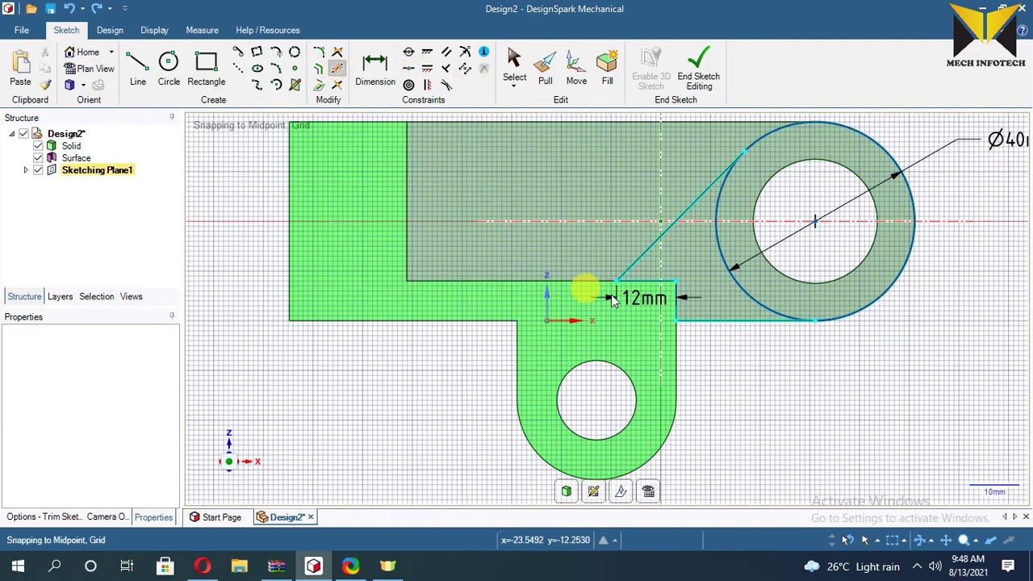
click(745, 296)
Finish the sketch and pull the tapered face around the far arm's hole inward to form a boss.
key(p)
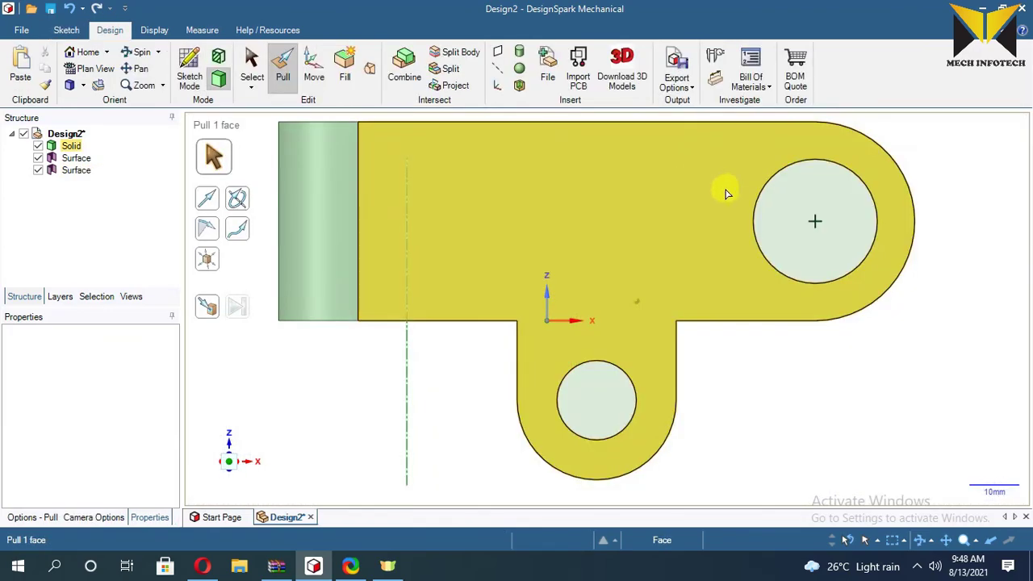
middle_drag(726, 193, 645, 280)
click(921, 143)
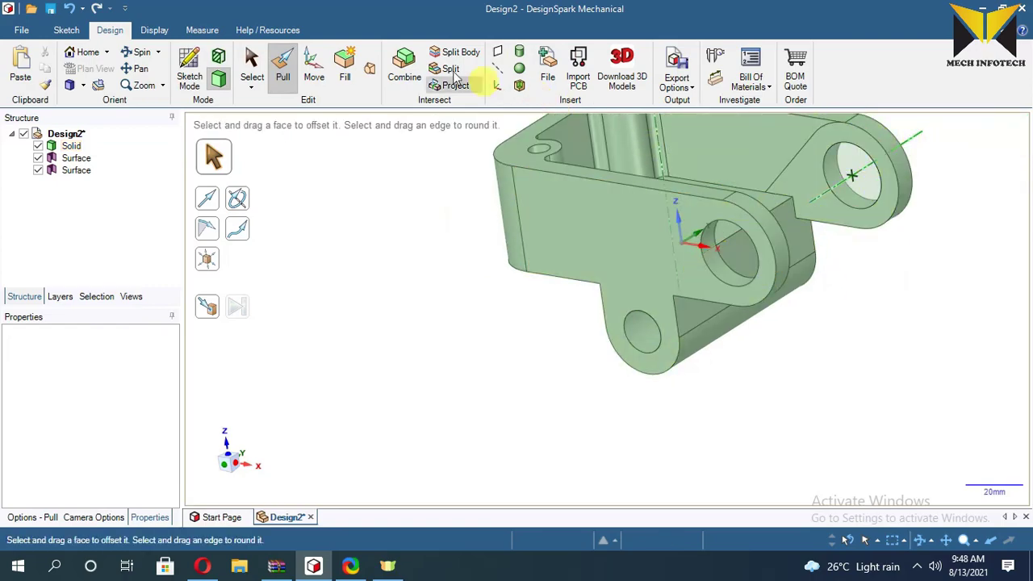
click(805, 170)
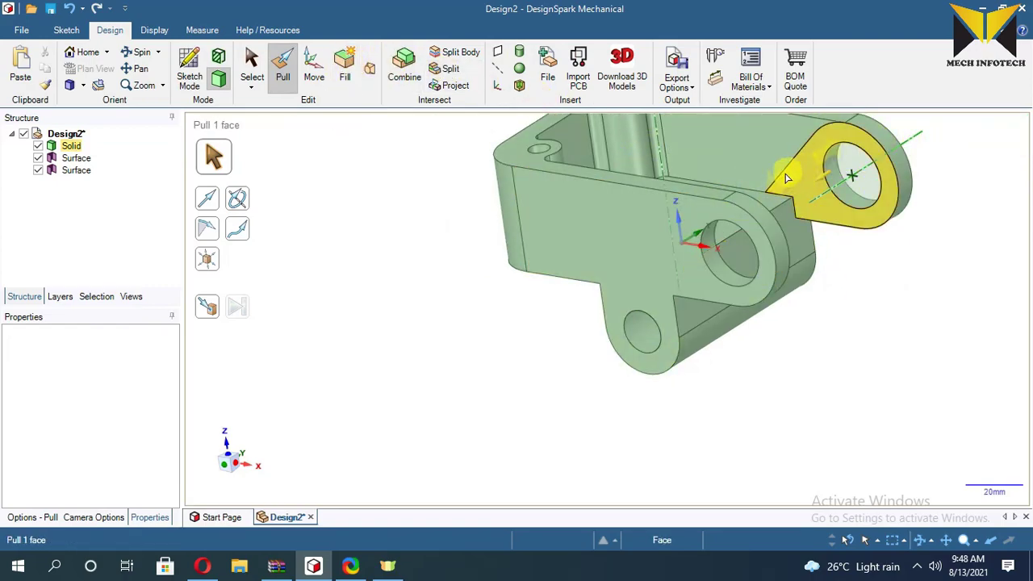
drag(796, 173, 780, 185)
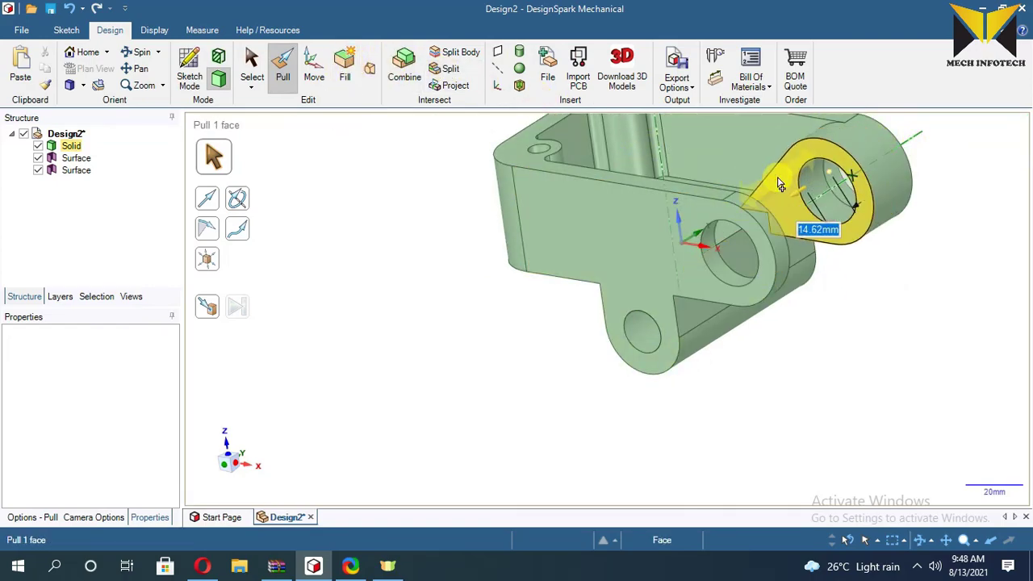
drag(780, 185, 802, 194)
click(906, 297)
Start a sketch on the inner face of the opposite arm and view it head-on.
middle_drag(906, 297, 594, 254)
click(595, 254)
click(436, 176)
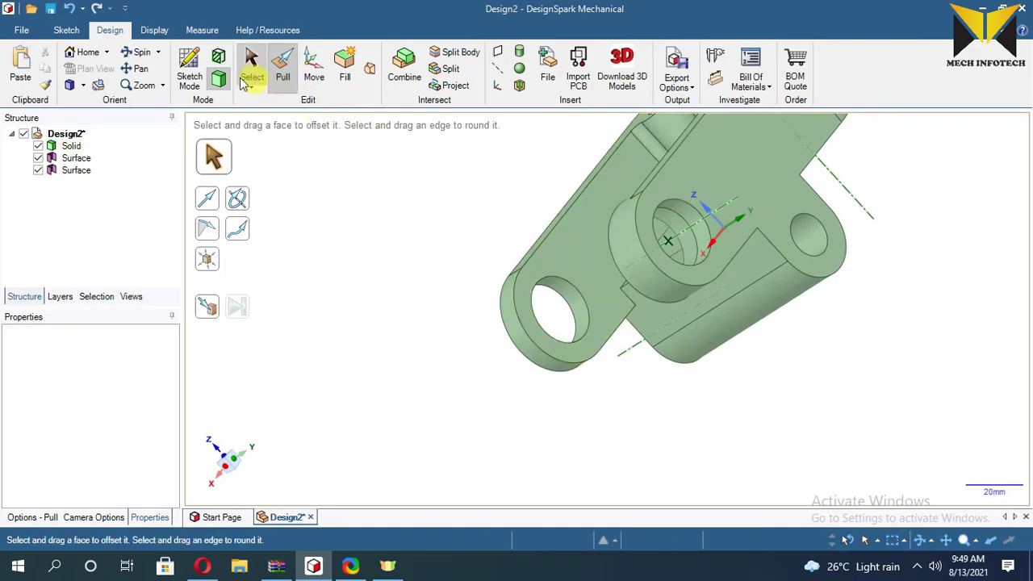
click(191, 71)
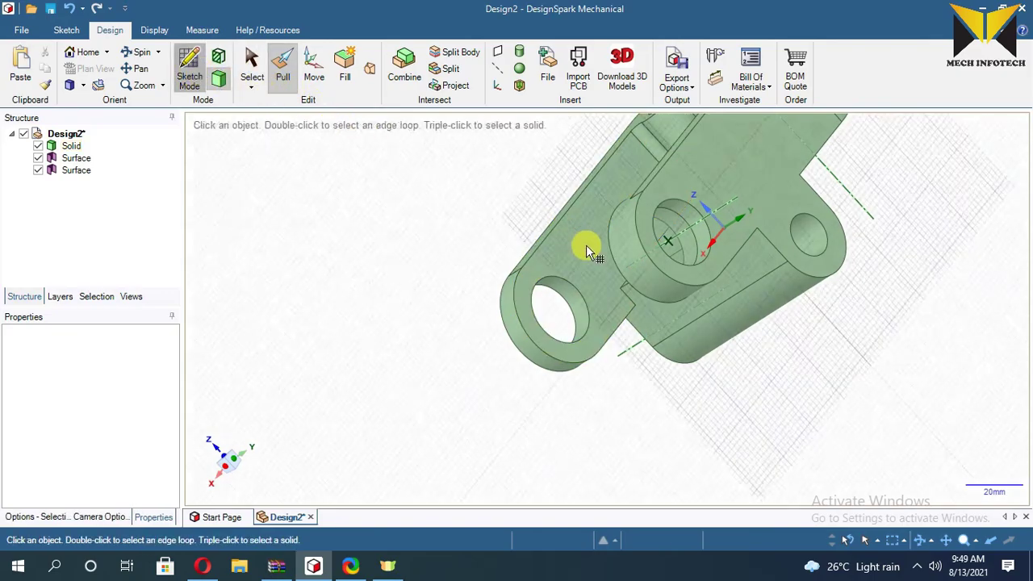
click(586, 244)
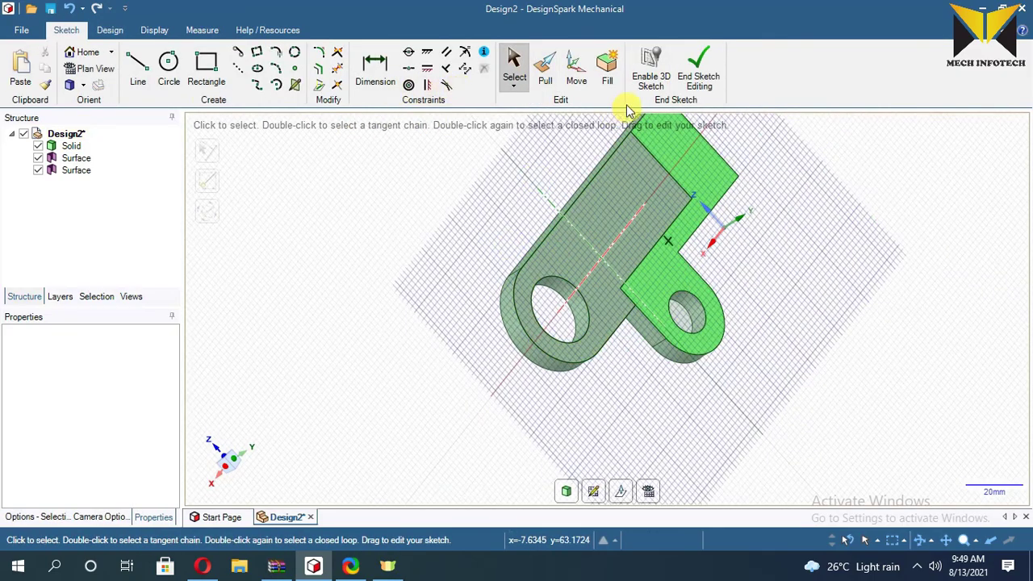
click(101, 71)
scroll(560, 237, up, 3)
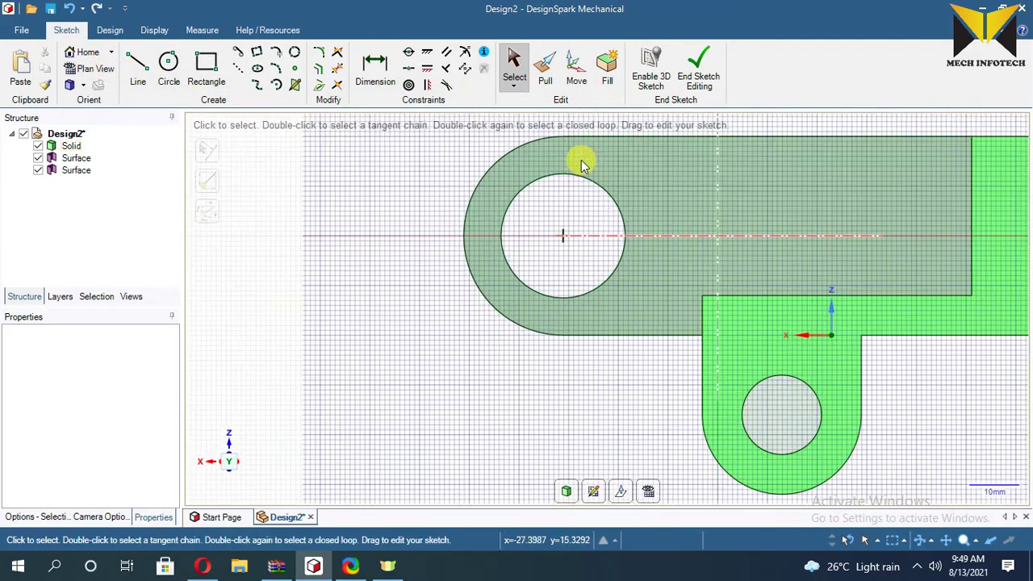
Draw a 40 mm circle centred on the arm's hole, matching the rounded end, and dimension its diameter.
key(j)
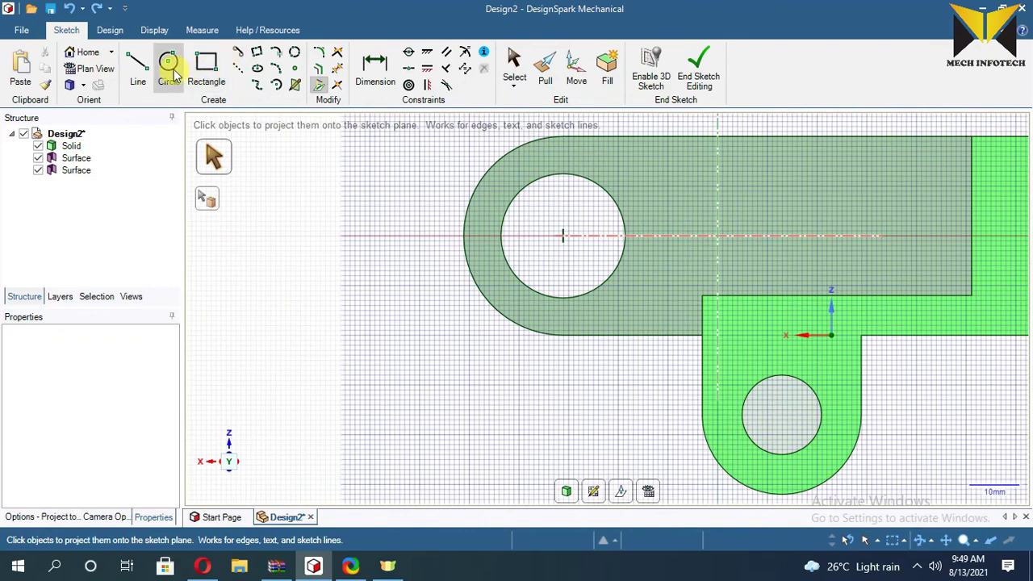
click(167, 68)
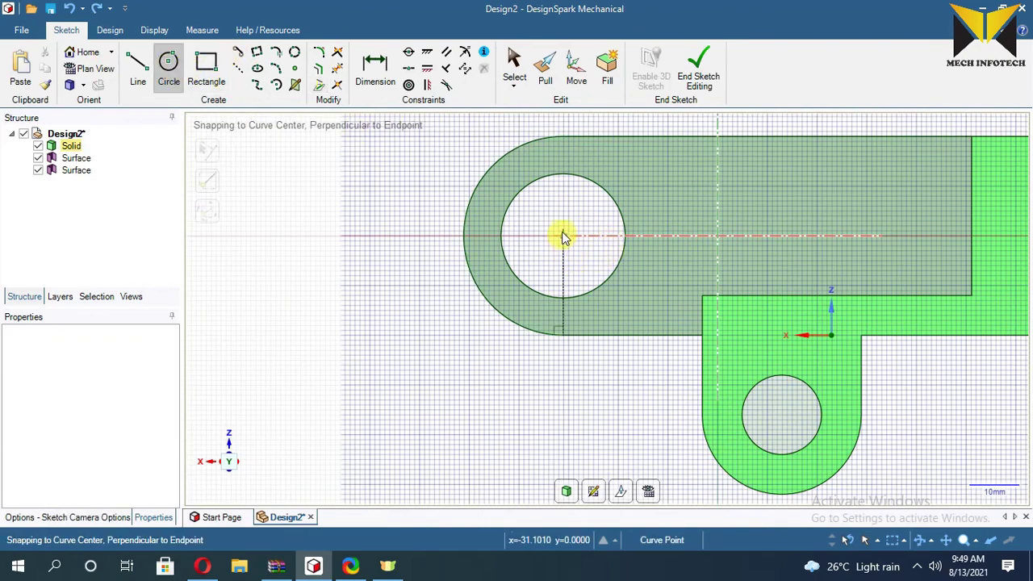
click(562, 236)
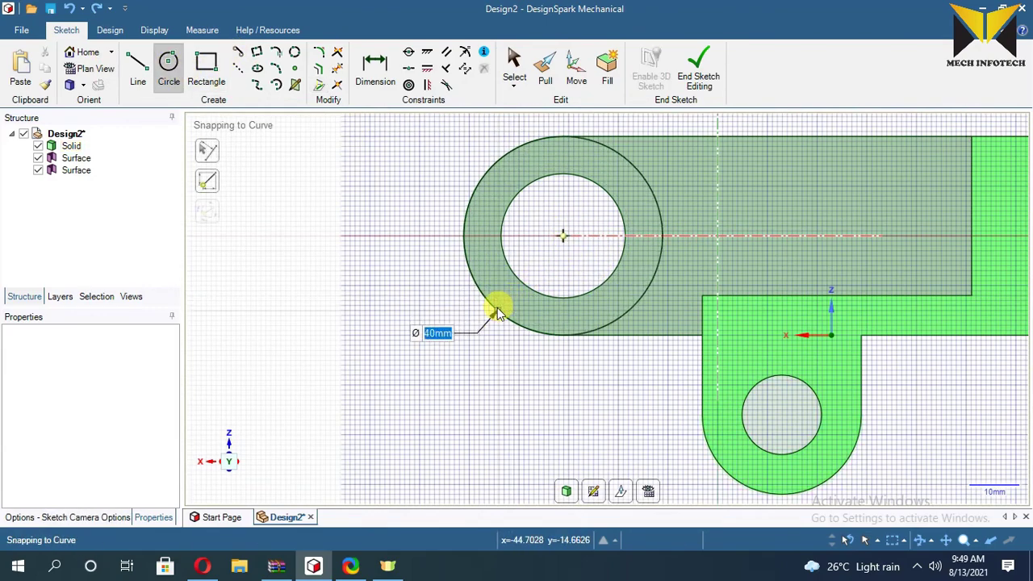
click(492, 307)
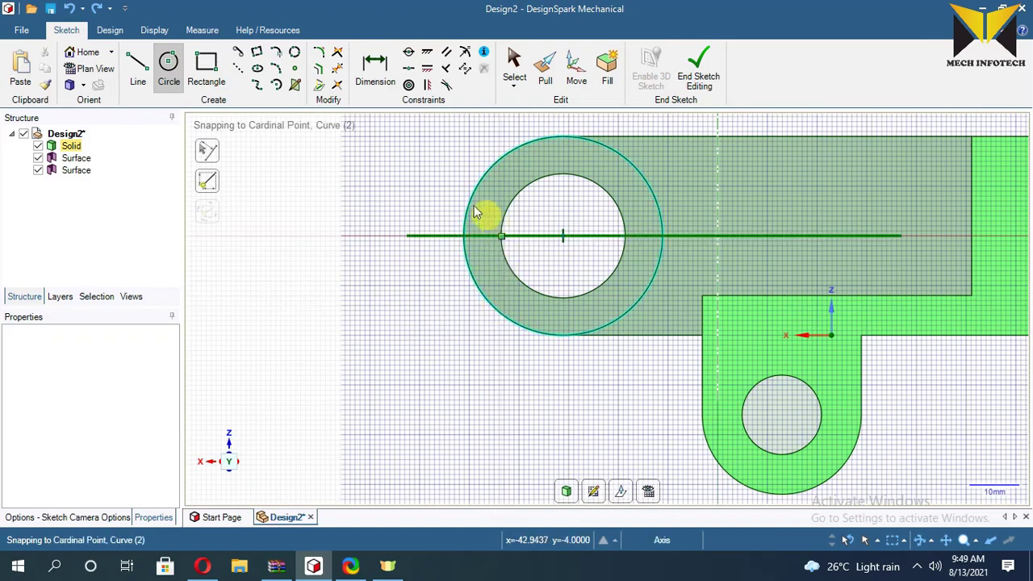
click(375, 68)
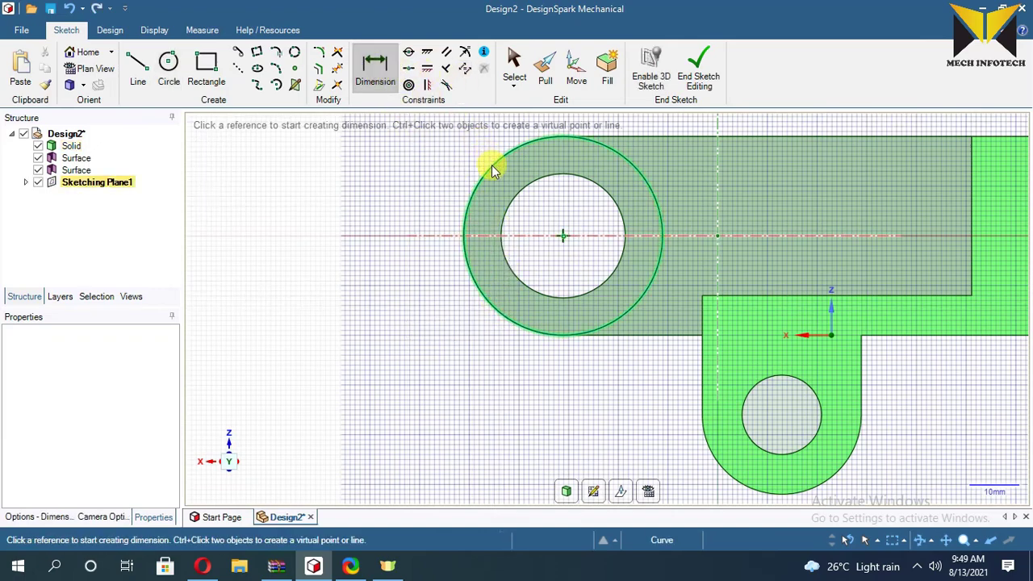
click(494, 172)
click(418, 179)
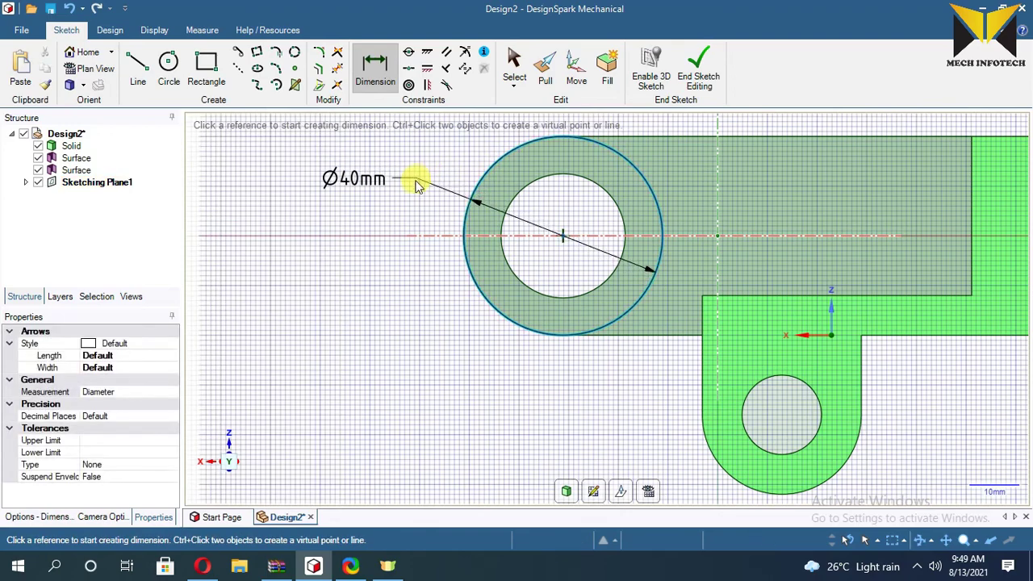
Draw a tangent line from the circle's upper inner side down to the floor's top edge.
click(239, 52)
click(630, 161)
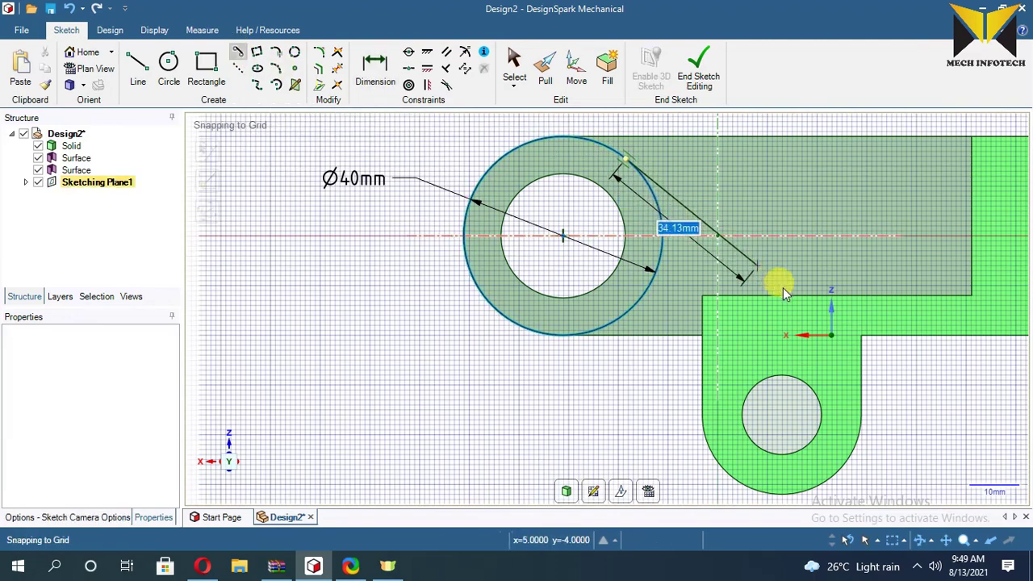
click(759, 262)
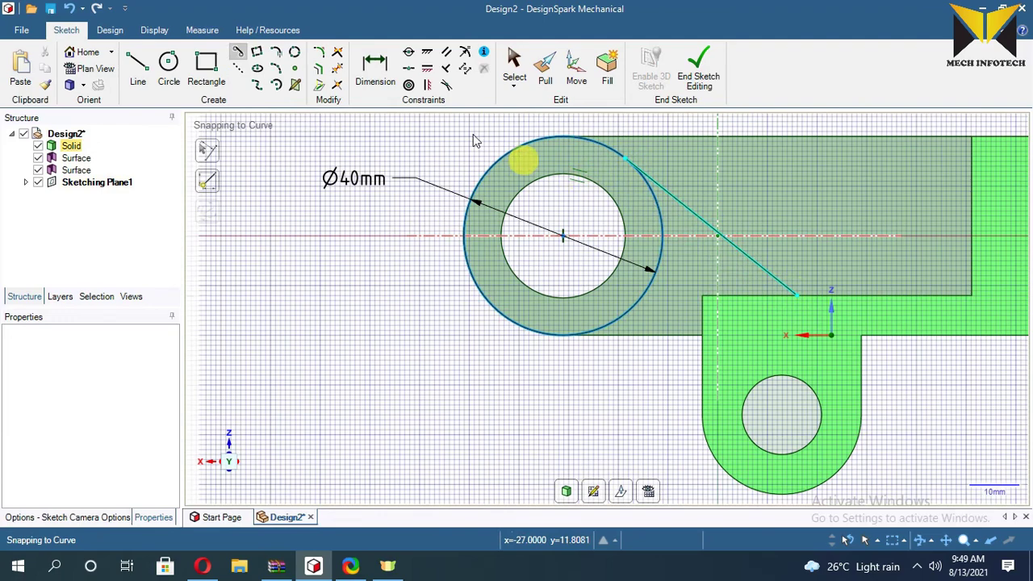
Dimension the tangent line's lower end from the floor's outer corner and set the distance to 12 mm.
click(376, 69)
click(795, 294)
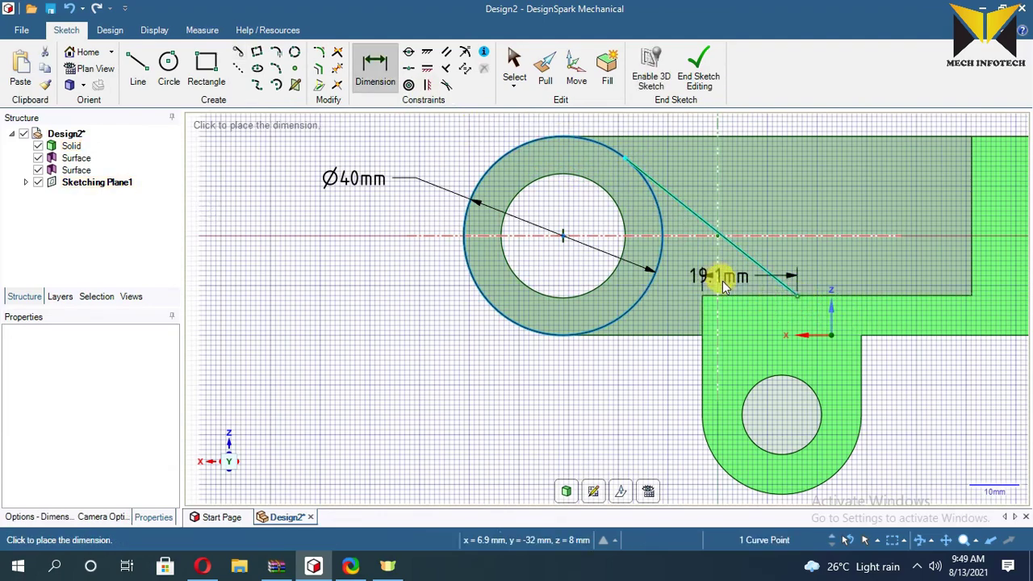
click(723, 295)
text(12)
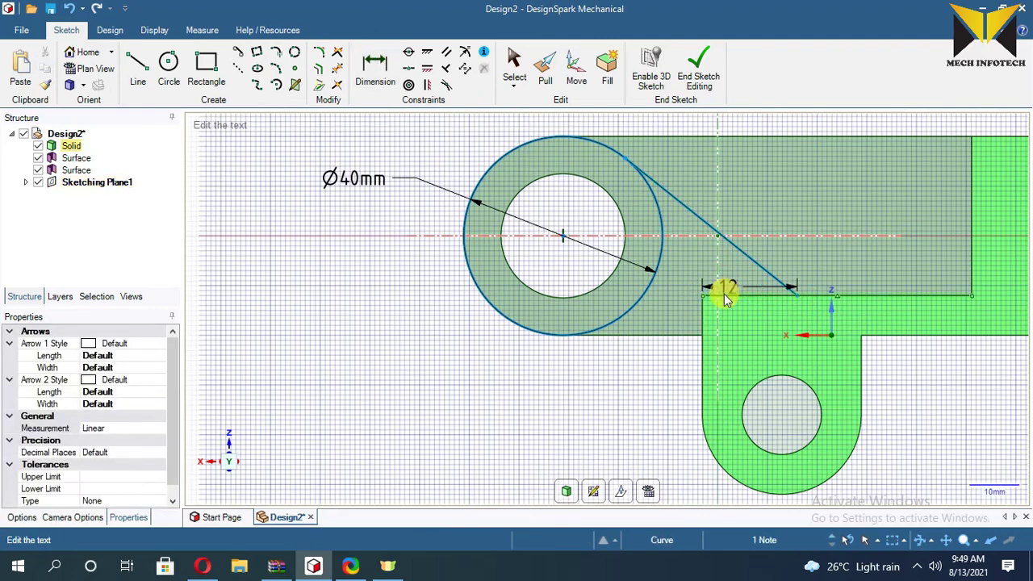
key(Return)
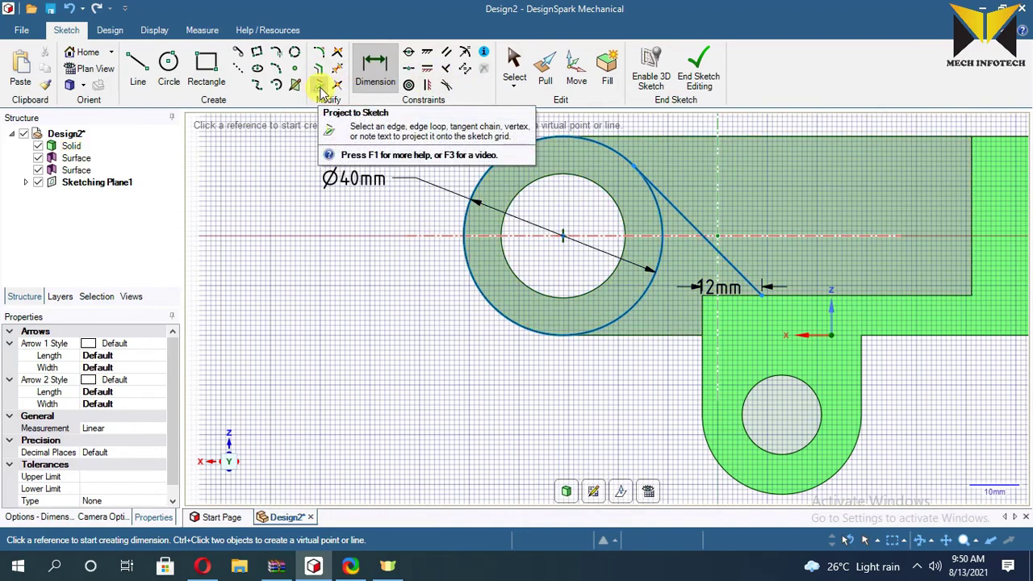
Project the arm's lower straight edge, the floor's short vertical end edge and its top edge onto the sketch.
click(321, 87)
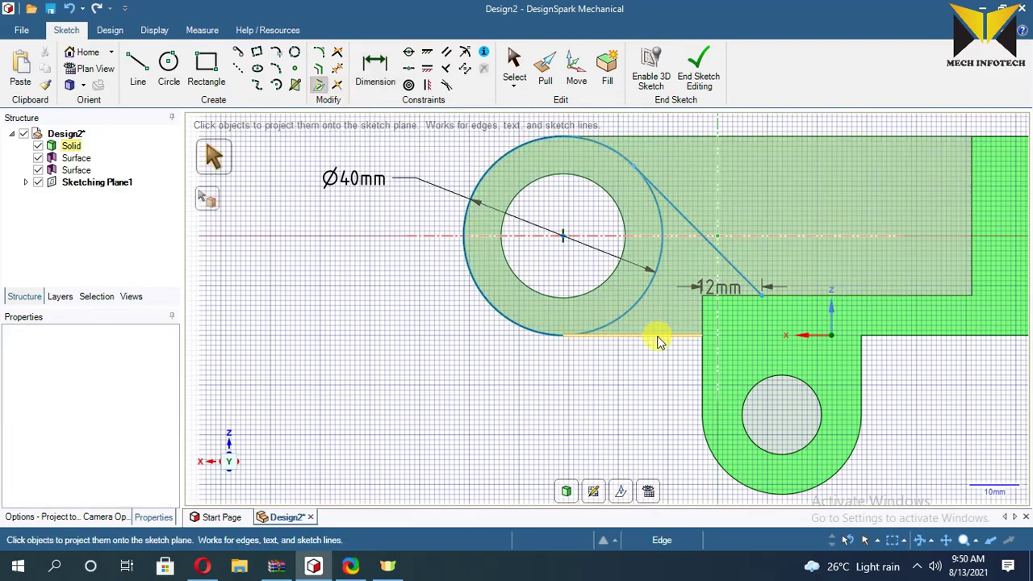
click(676, 334)
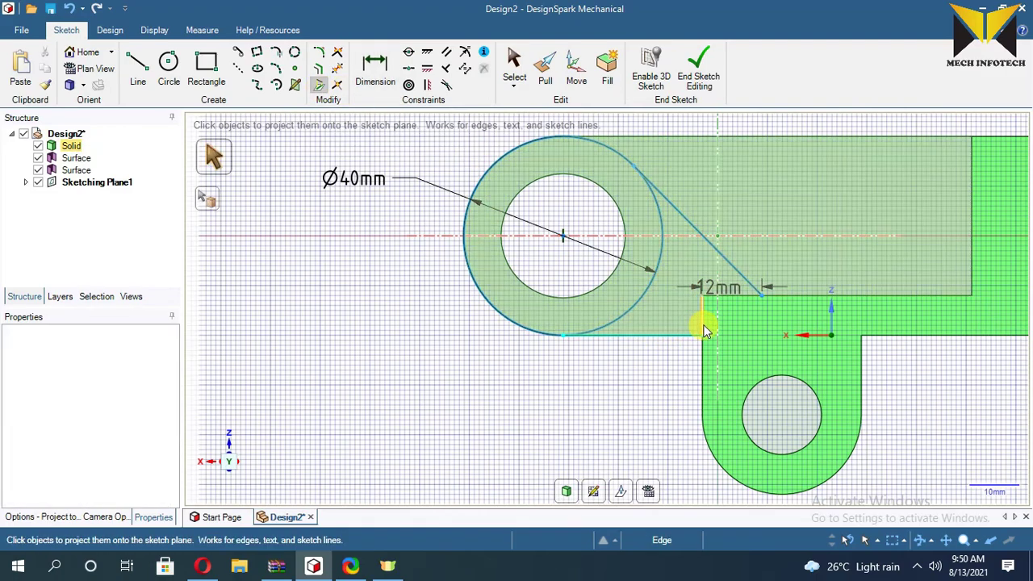
click(709, 321)
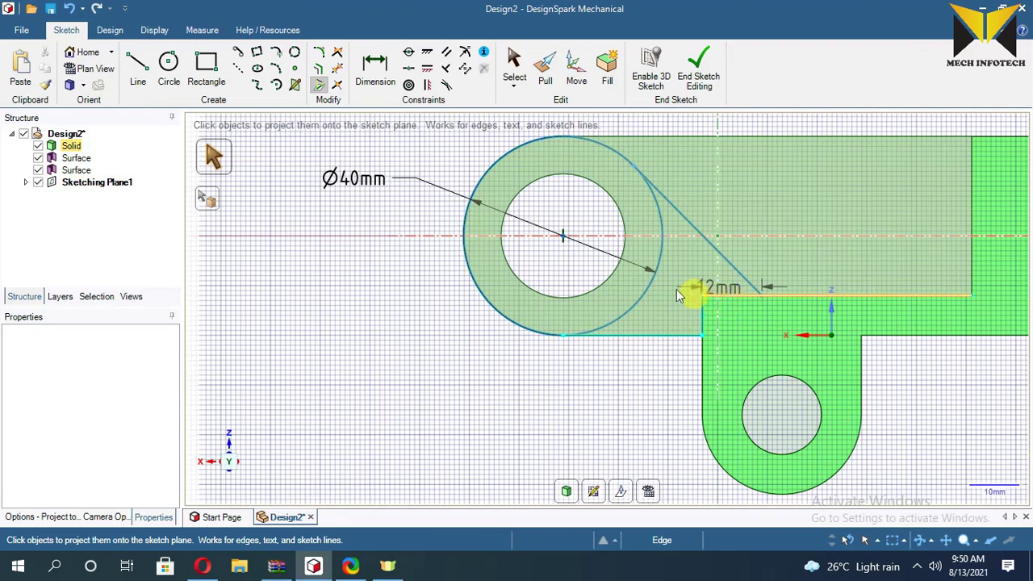
click(693, 295)
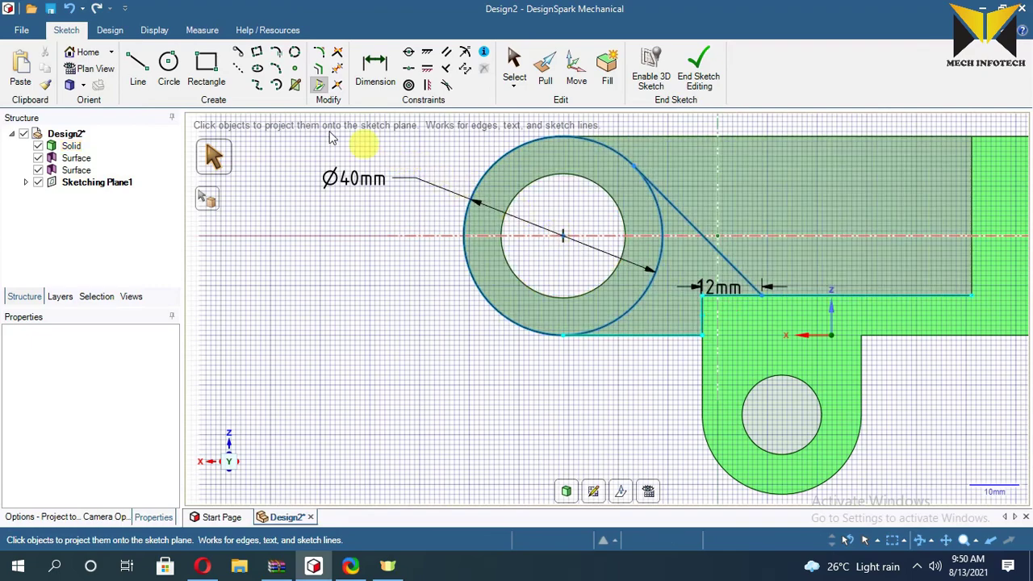
Trim the floor edge beyond the tangent line and the circle's arc inside the profile, and end the sketch.
click(336, 70)
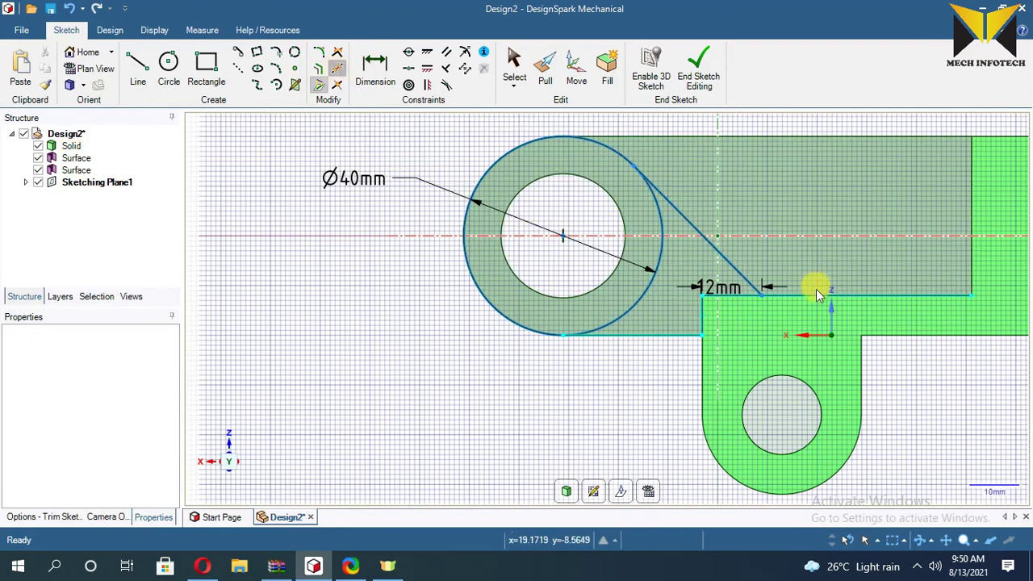
click(659, 271)
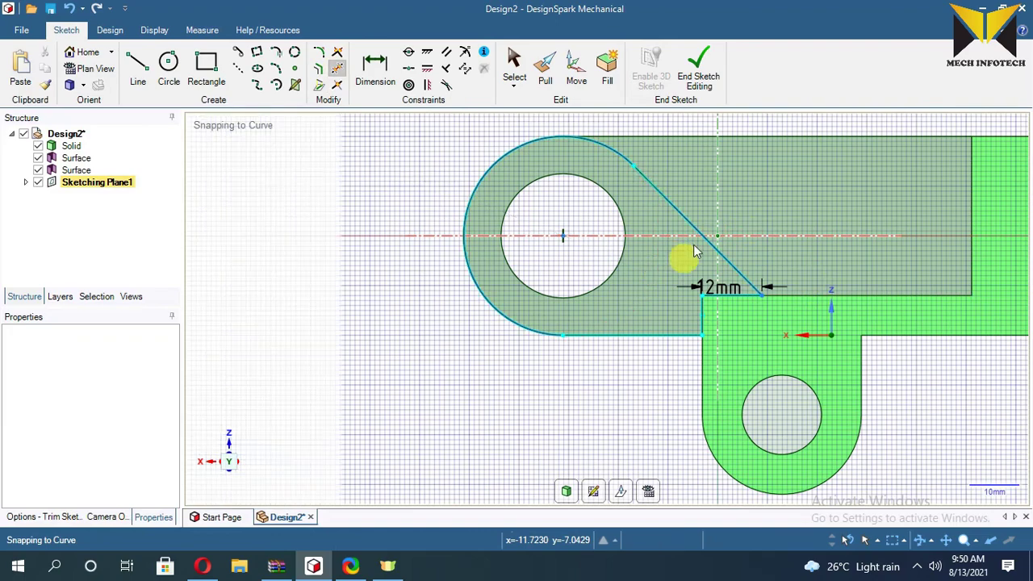
click(697, 81)
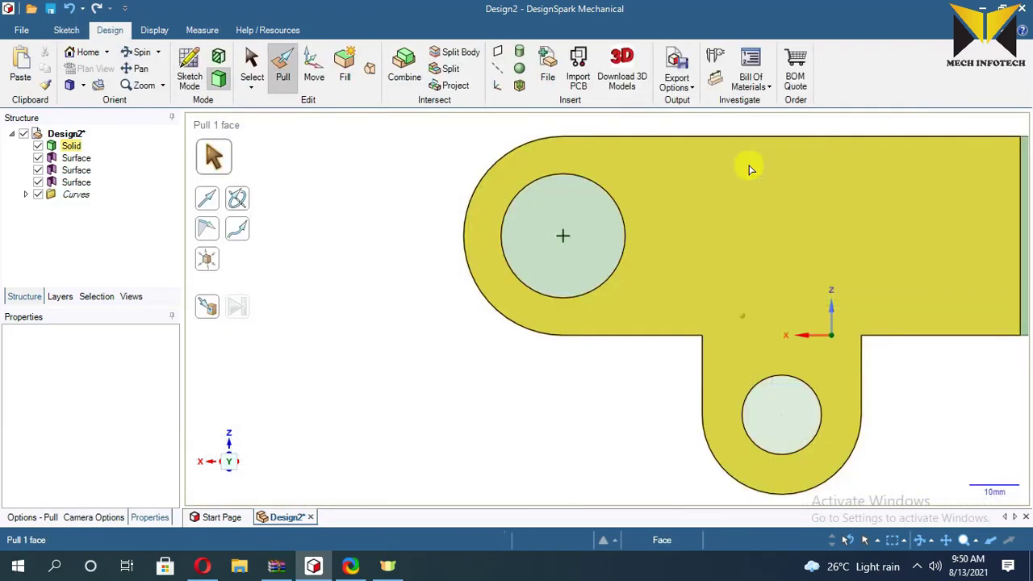
Pull the tapered face around this arm's hole inward about 16 mm to form the second boss.
middle_drag(749, 169, 593, 169)
scroll(491, 166, up, 3)
scroll(495, 185, up, 1)
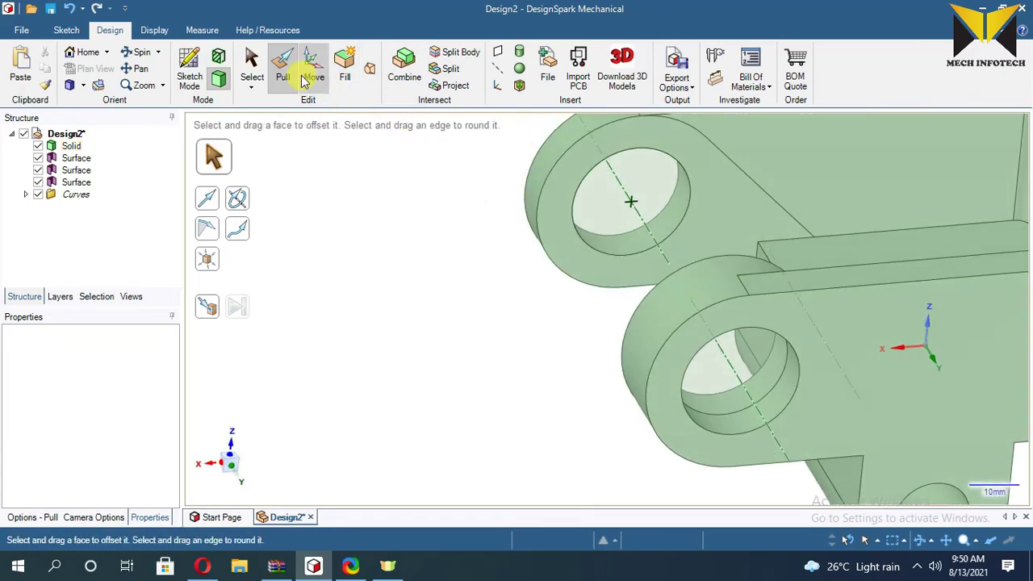
click(638, 182)
click(699, 164)
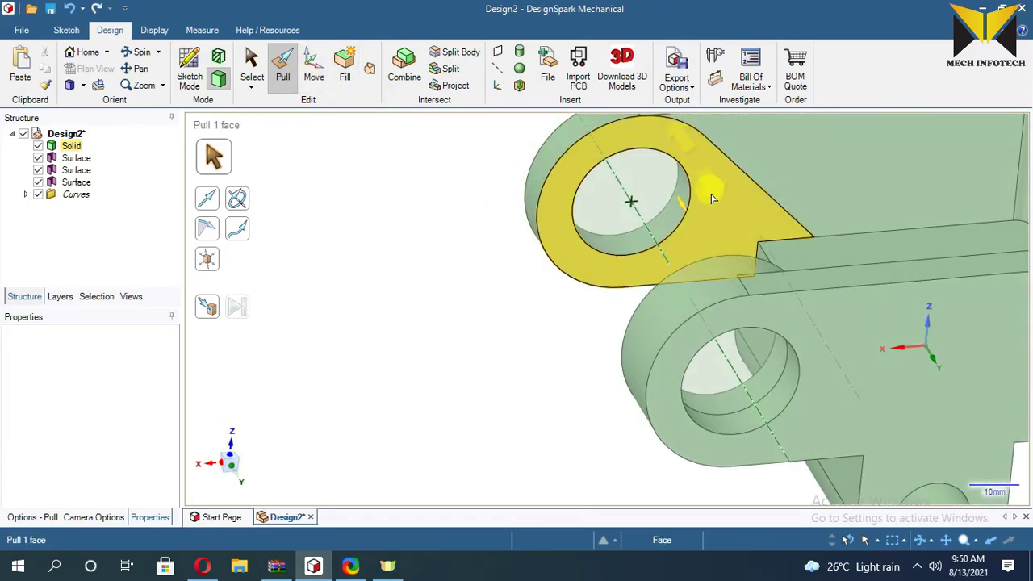
drag(710, 189, 718, 208)
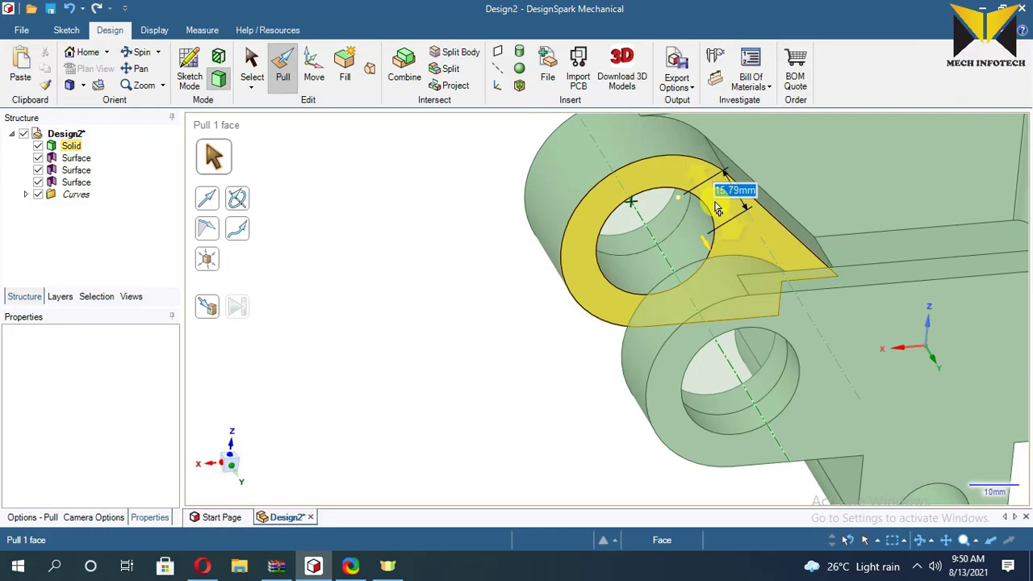
text(6)
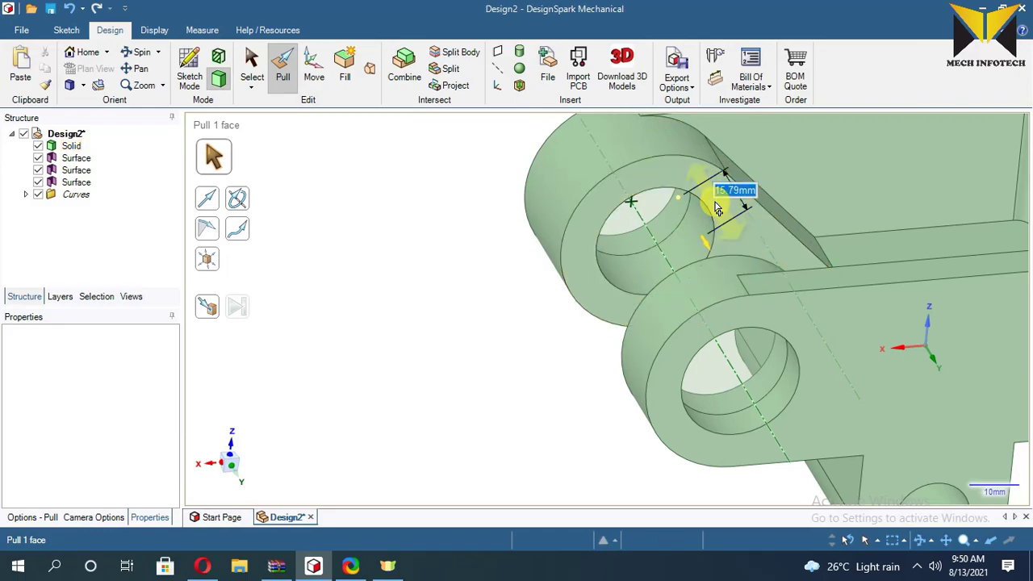
key(Return)
click(622, 243)
scroll(627, 247, down, 3)
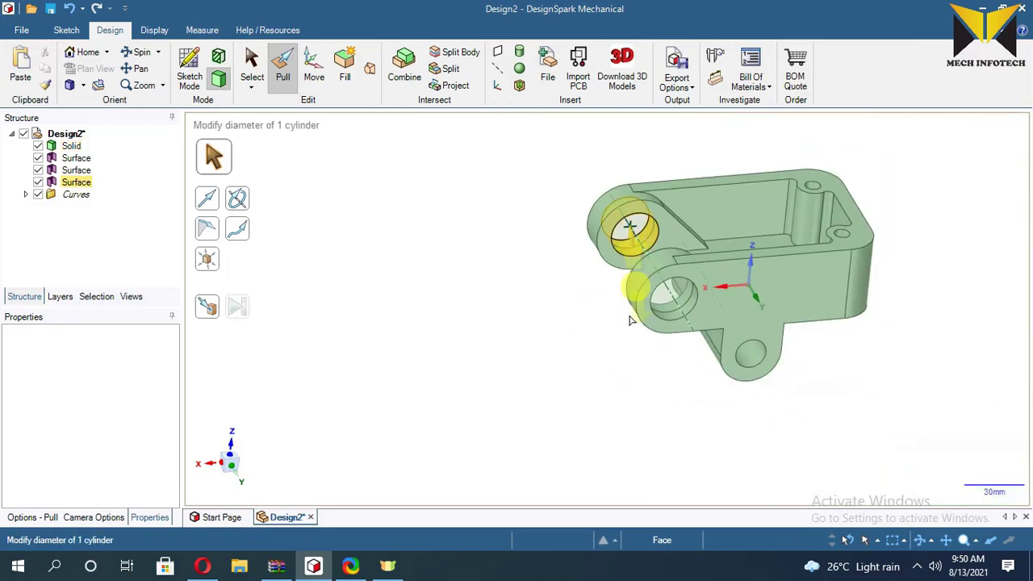
key(Escape)
Round the edge between the lug and the floor's underside and the two edges joining the arms to the floor's end with a 5 mm radius.
middle_drag(652, 281, 788, 226)
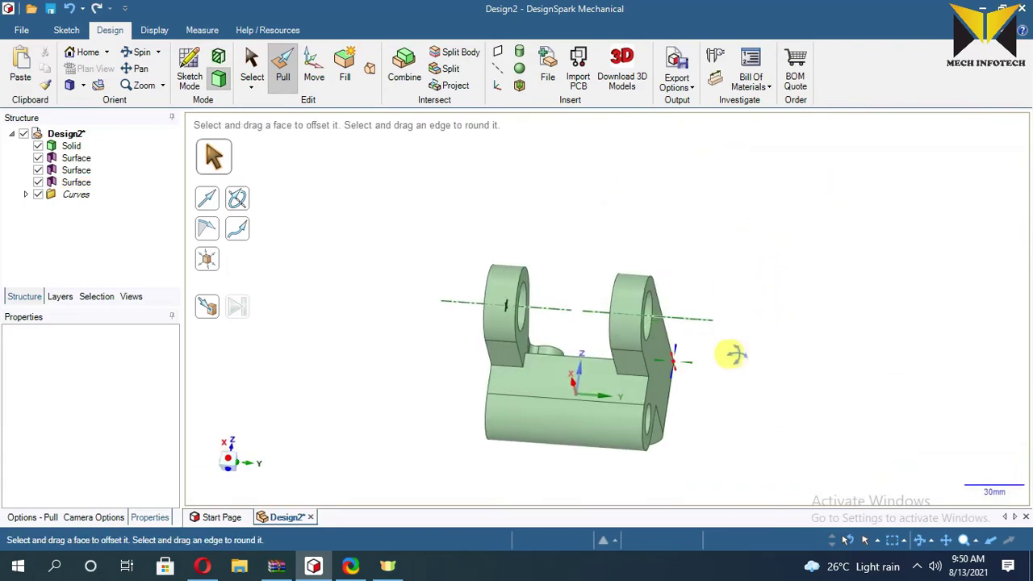
middle_drag(732, 355, 755, 419)
scroll(753, 443, up, 2)
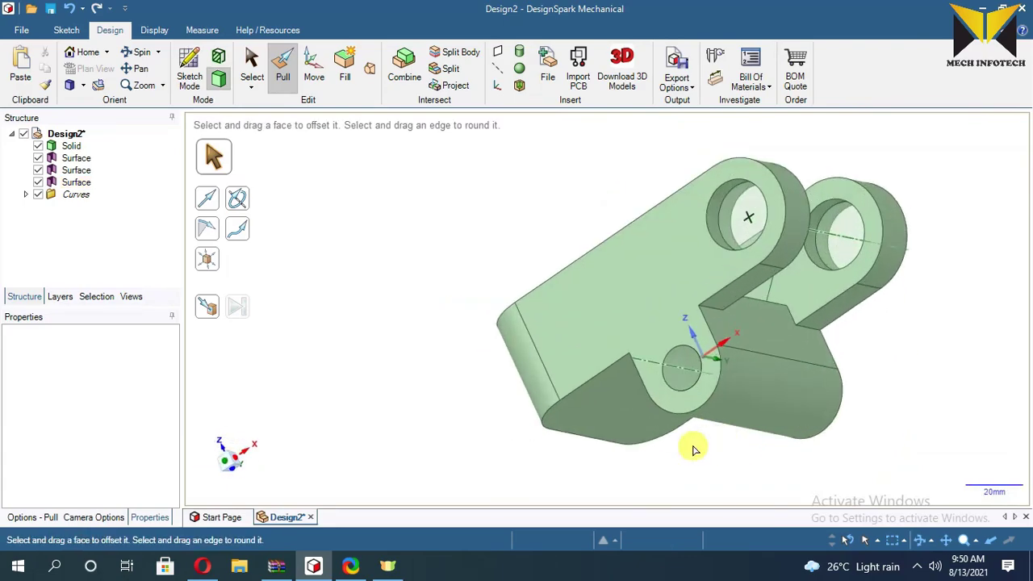
middle_drag(694, 449, 629, 293)
click(660, 293)
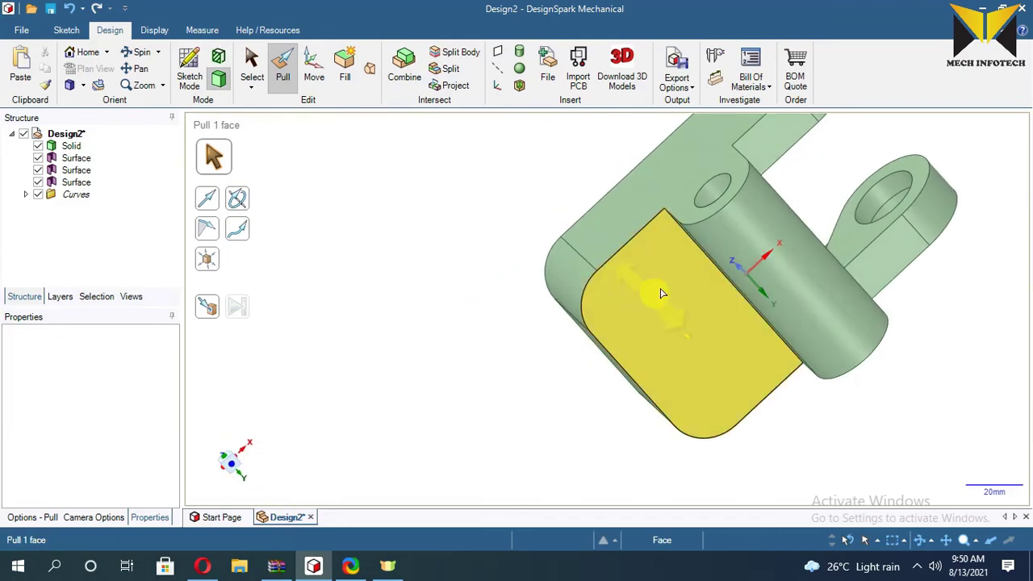
key(ctrl)
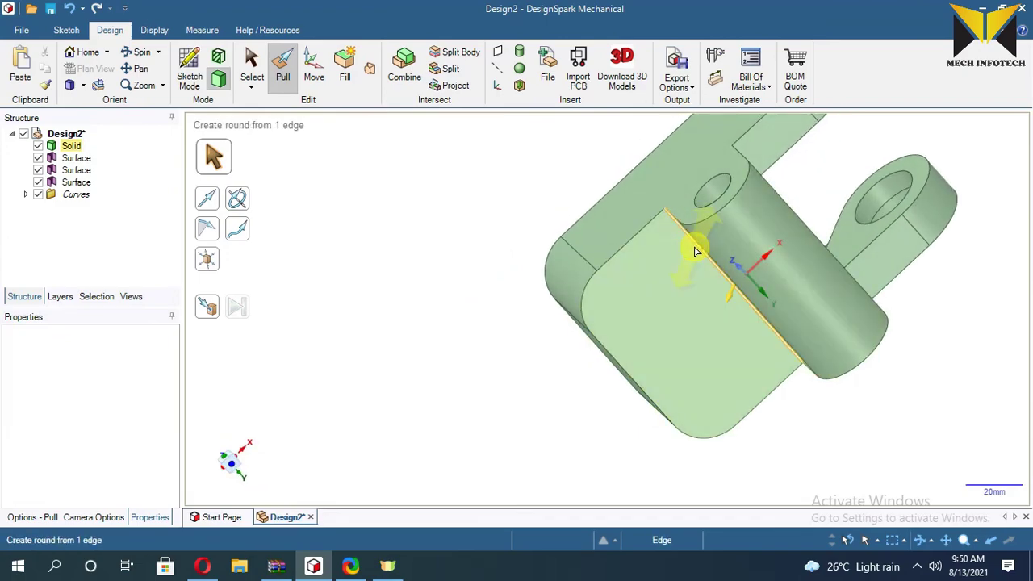
click(698, 252)
scroll(694, 246, up, 2)
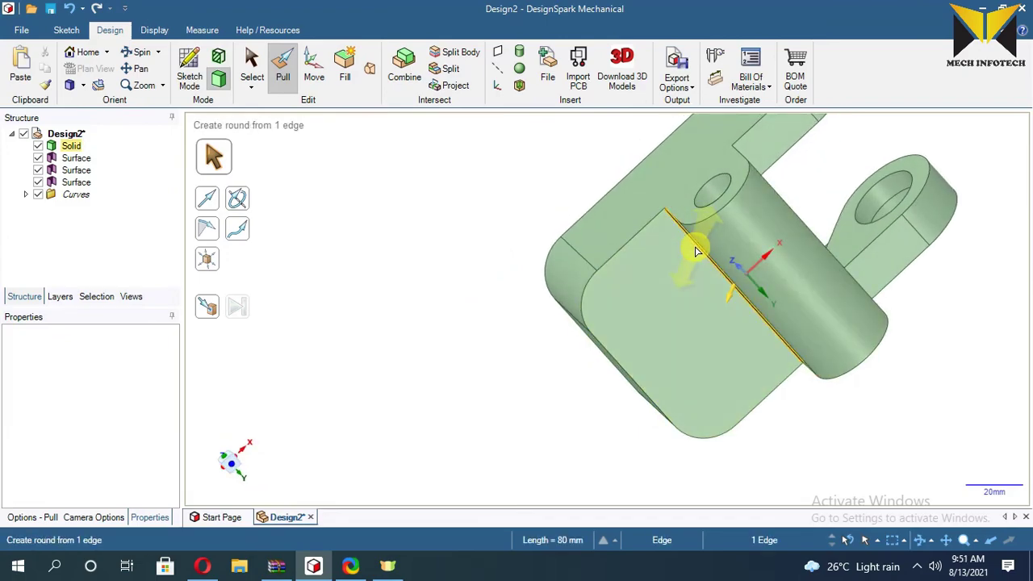
scroll(825, 233, down, 1)
scroll(819, 240, up, 1)
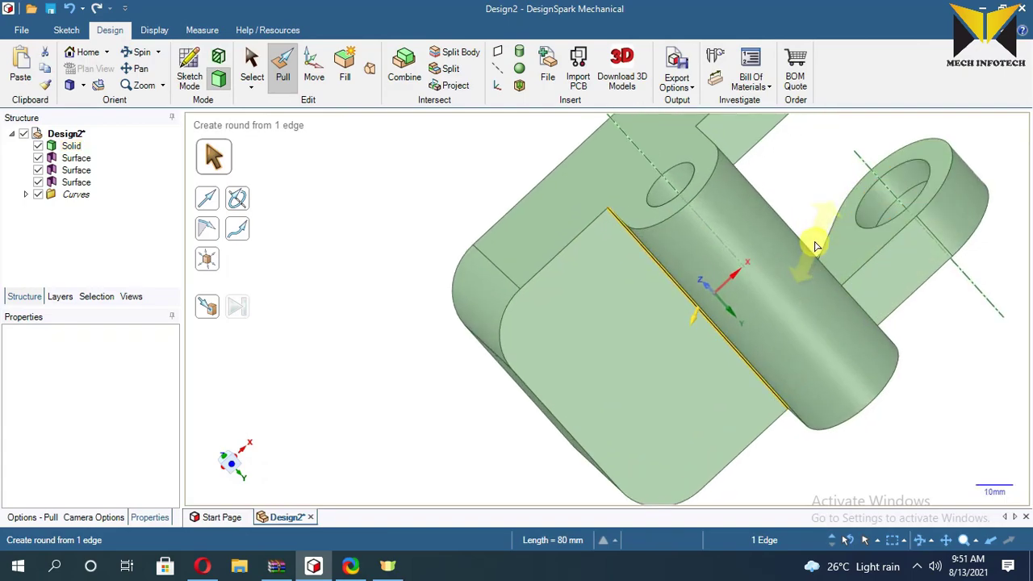
middle_drag(815, 215, 743, 253)
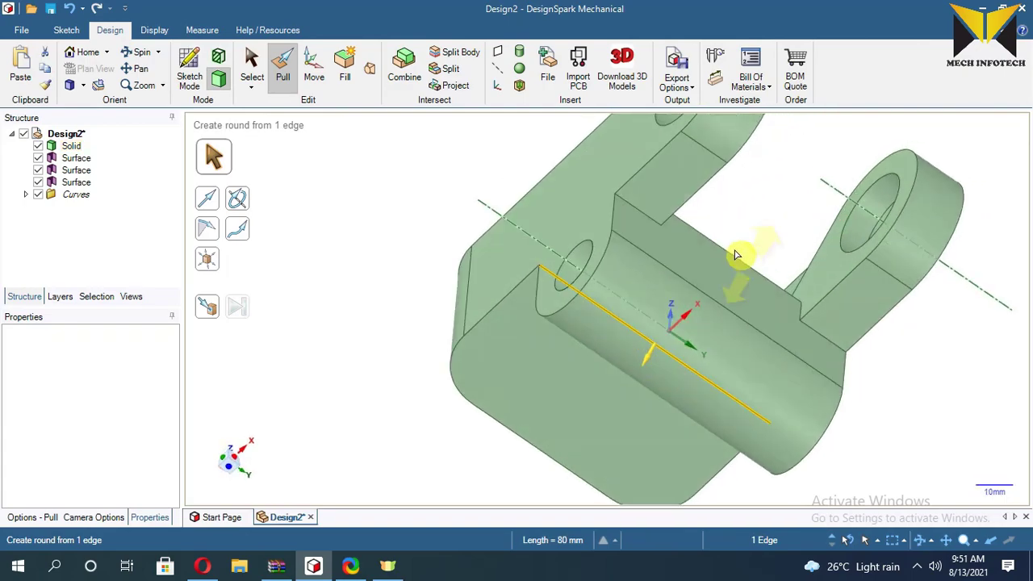
ctrl+click(646, 215)
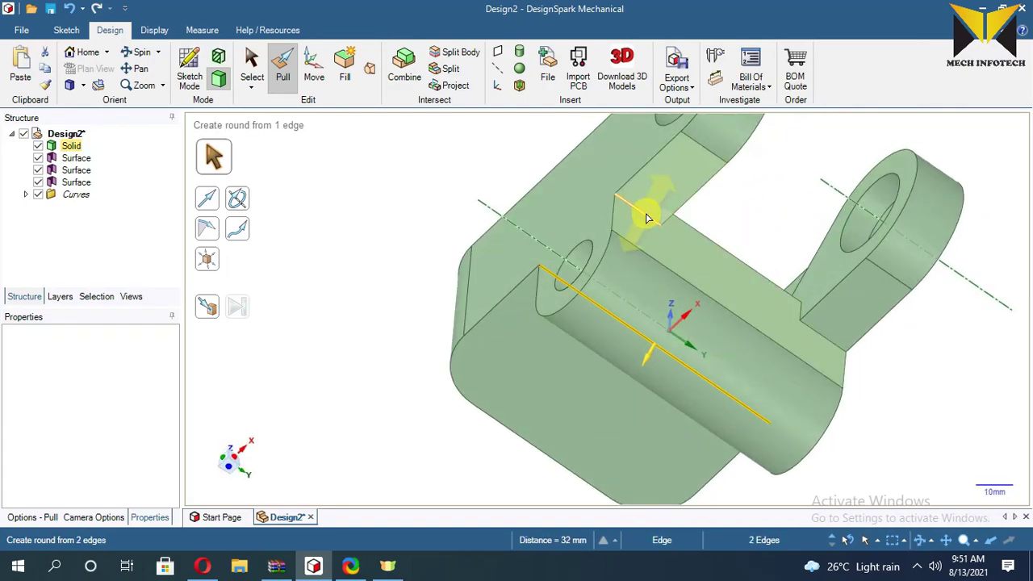
ctrl+click(838, 349)
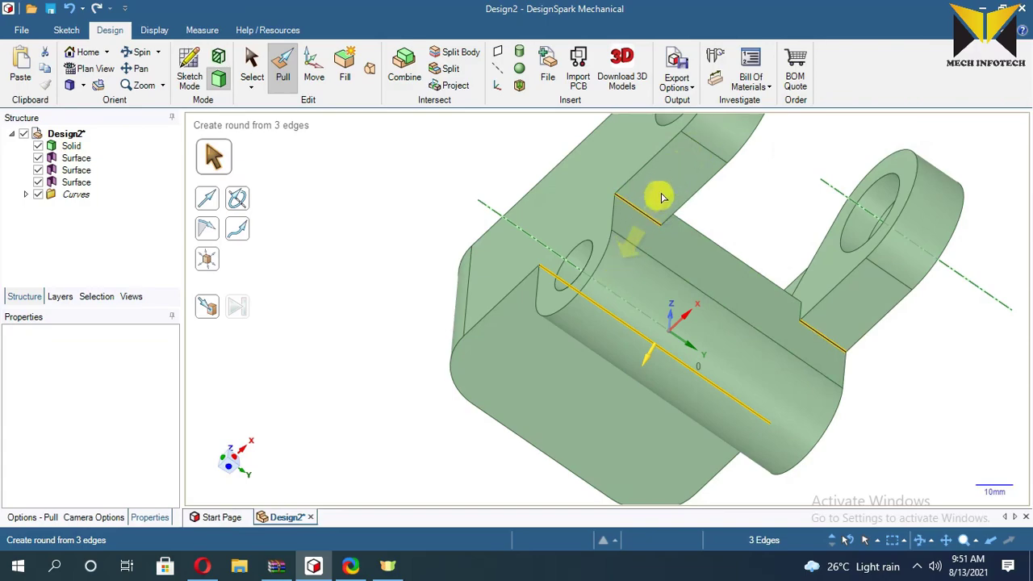
drag(662, 198, 625, 295)
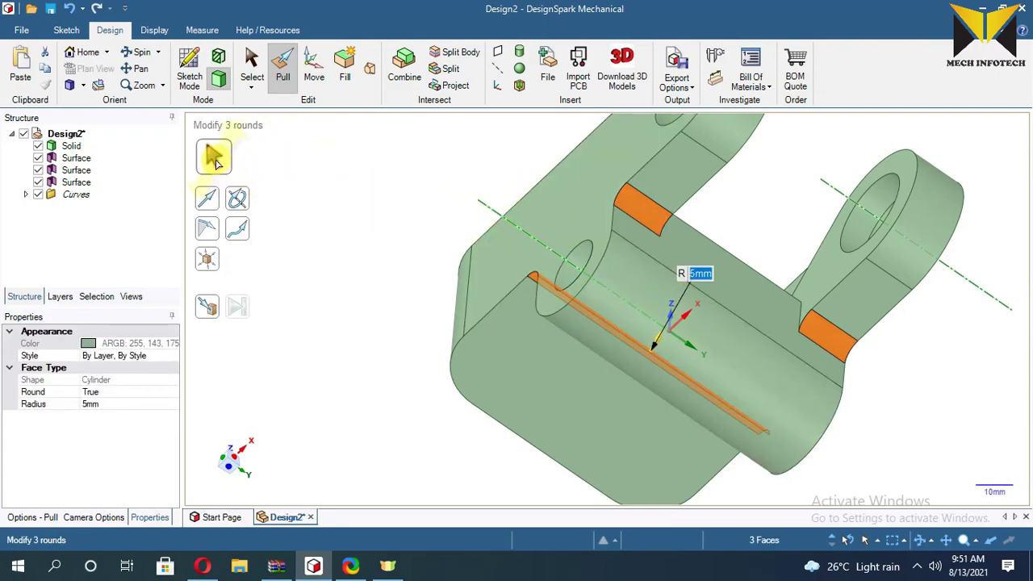
key(s)
scroll(457, 157, down, 3)
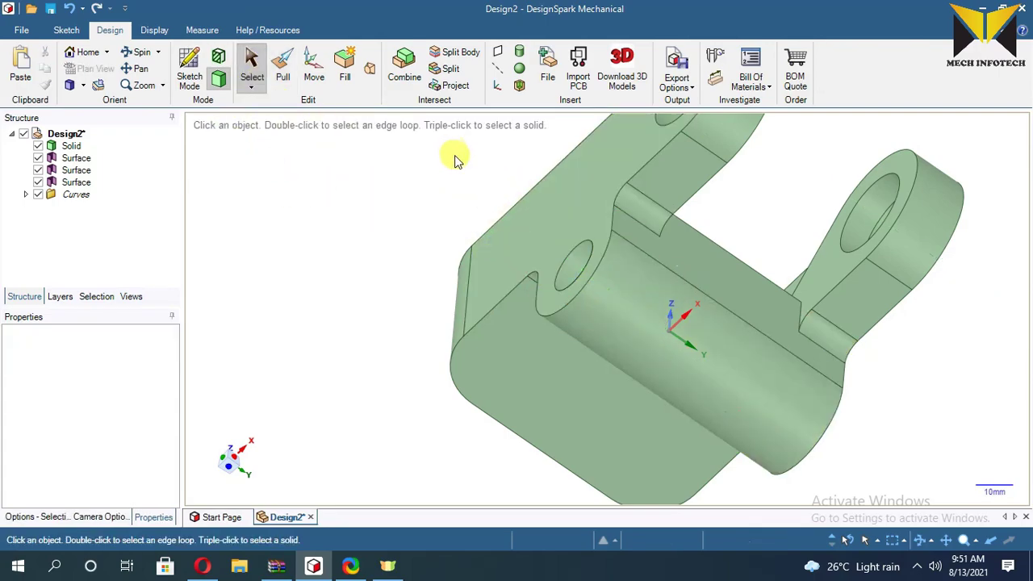